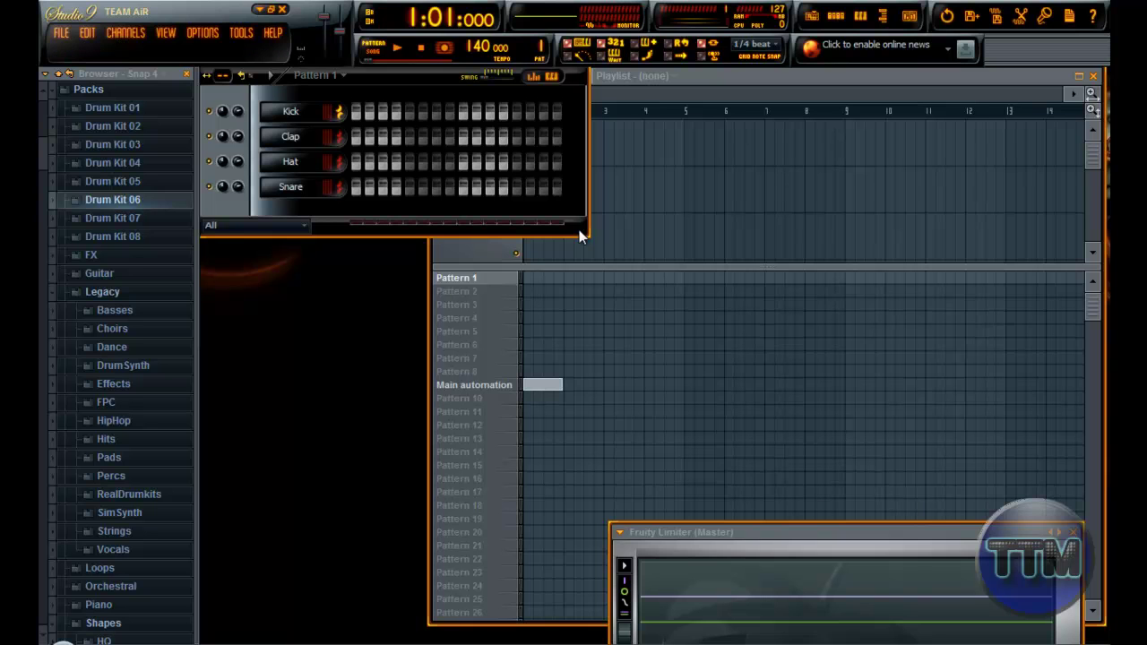
pyautogui.click(640, 94)
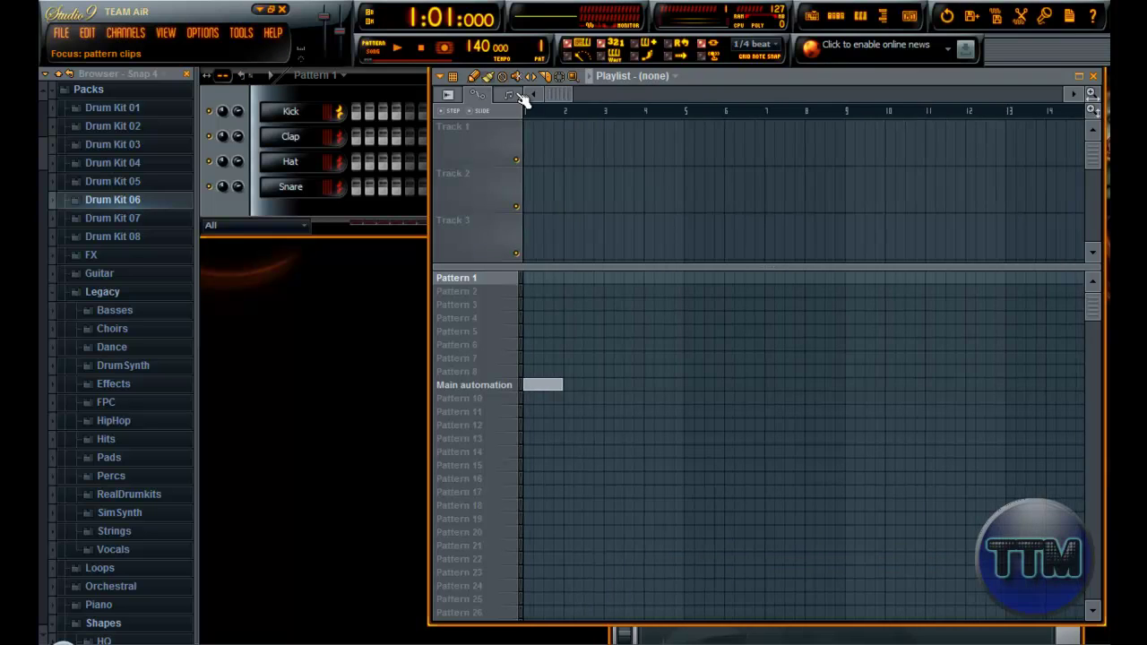
pyautogui.click(336, 203)
pyautogui.click(731, 79)
pyautogui.click(264, 99)
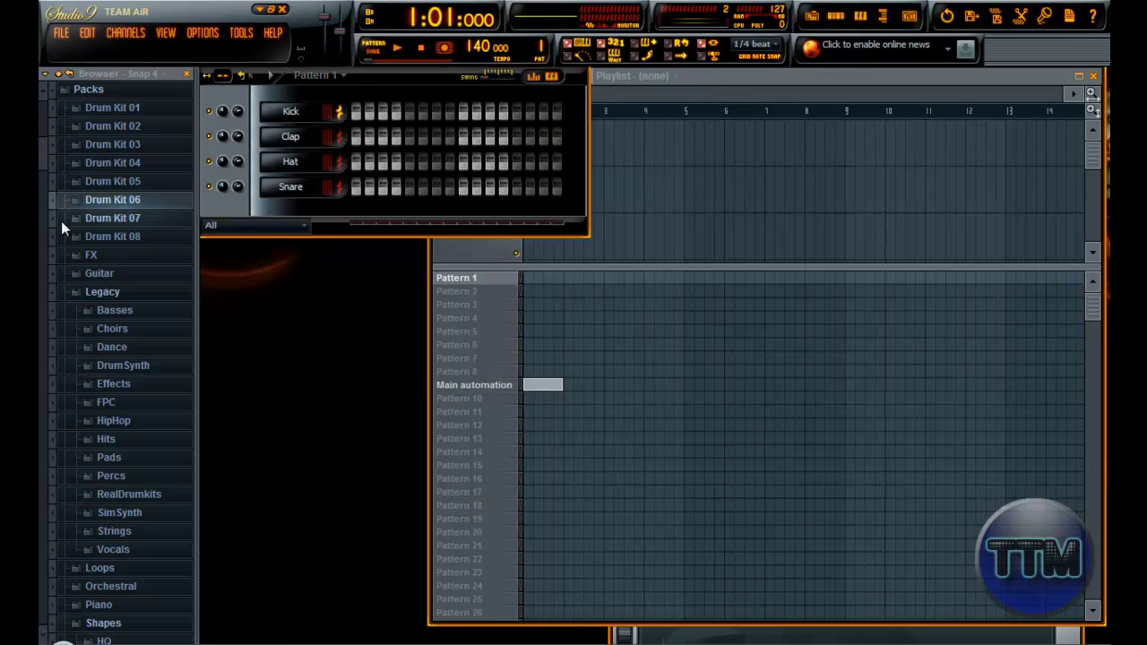
pyautogui.moveTo(40, 152)
pyautogui.mouseDown()
pyautogui.moveTo(39, 189)
pyautogui.moveTo(41, 161)
pyautogui.mouseUp()
# Replace the Kick channel with the reFX Nexus plugin and move its window clear of the channel names
pyautogui.rightClick(303, 111)
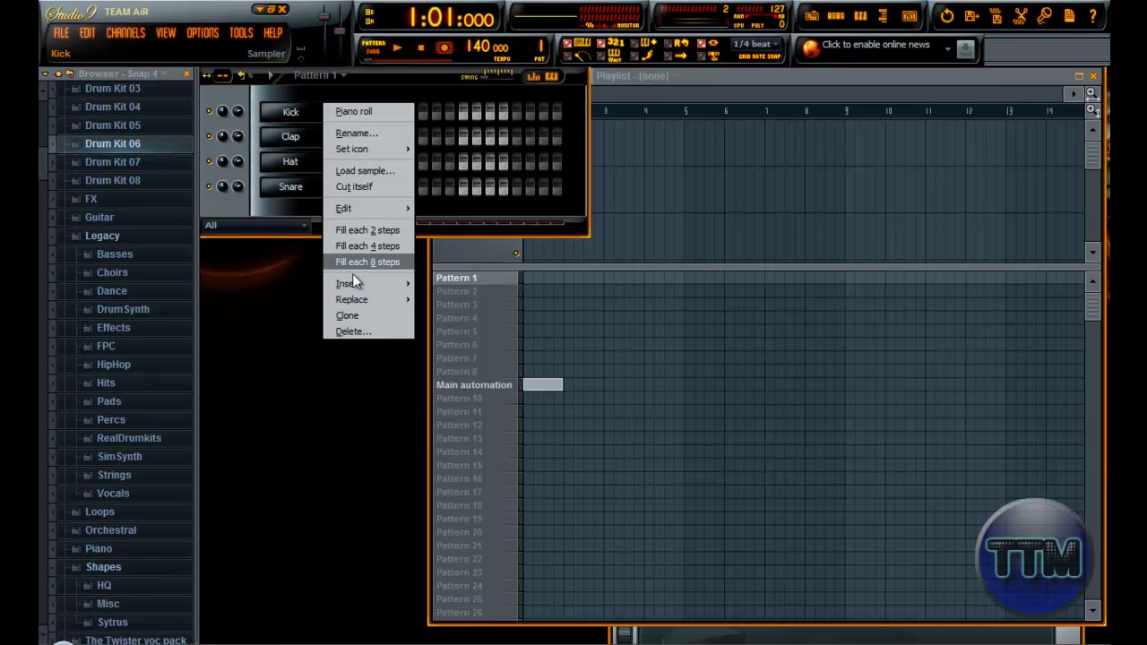
pyautogui.moveTo(367, 300)
pyautogui.click(514, 595)
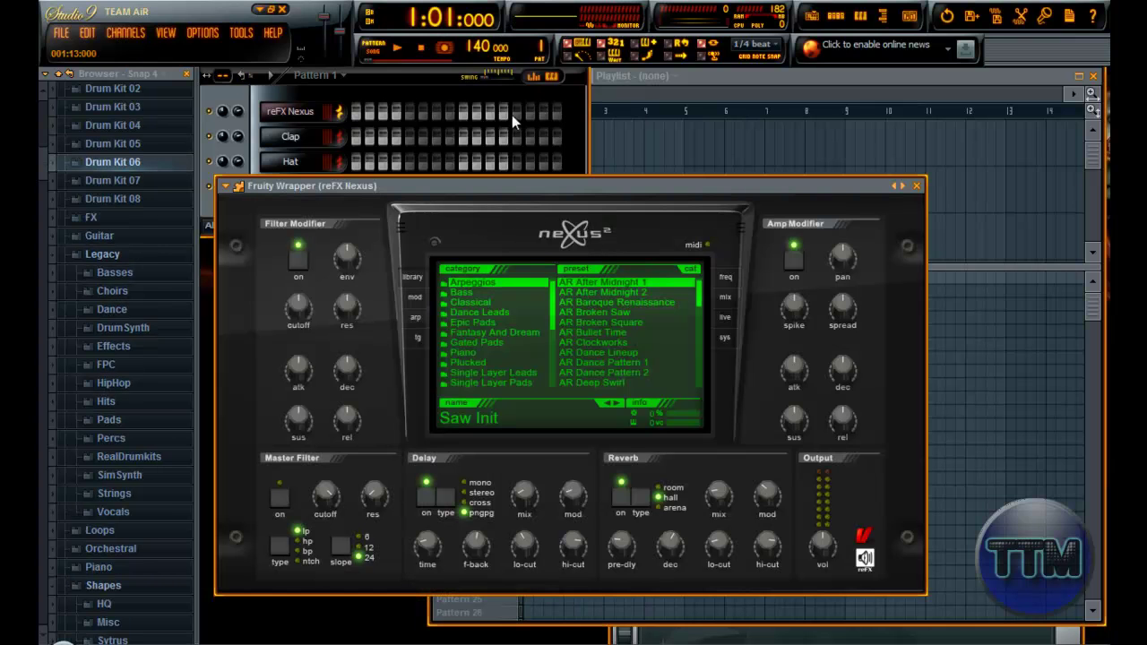
pyautogui.moveTo(468, 186); pyautogui.dragTo(645, 115)
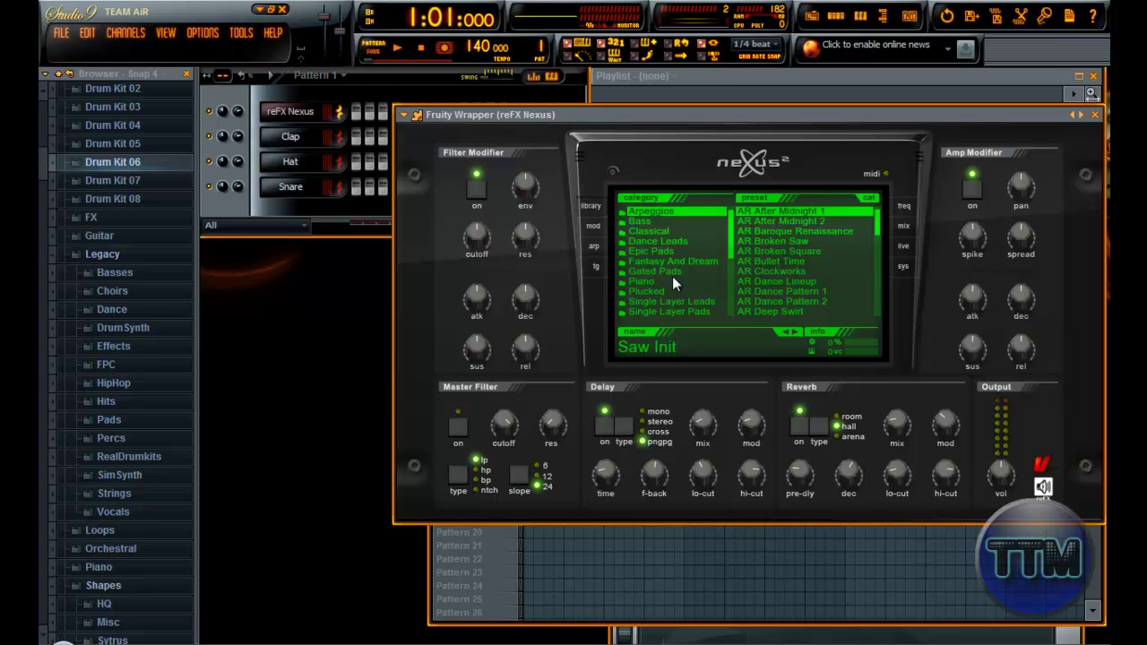
# Open the Piano category in Nexus and try the PN Ballad Grand Piano and PN Digipiano presets
pyautogui.click(659, 241)
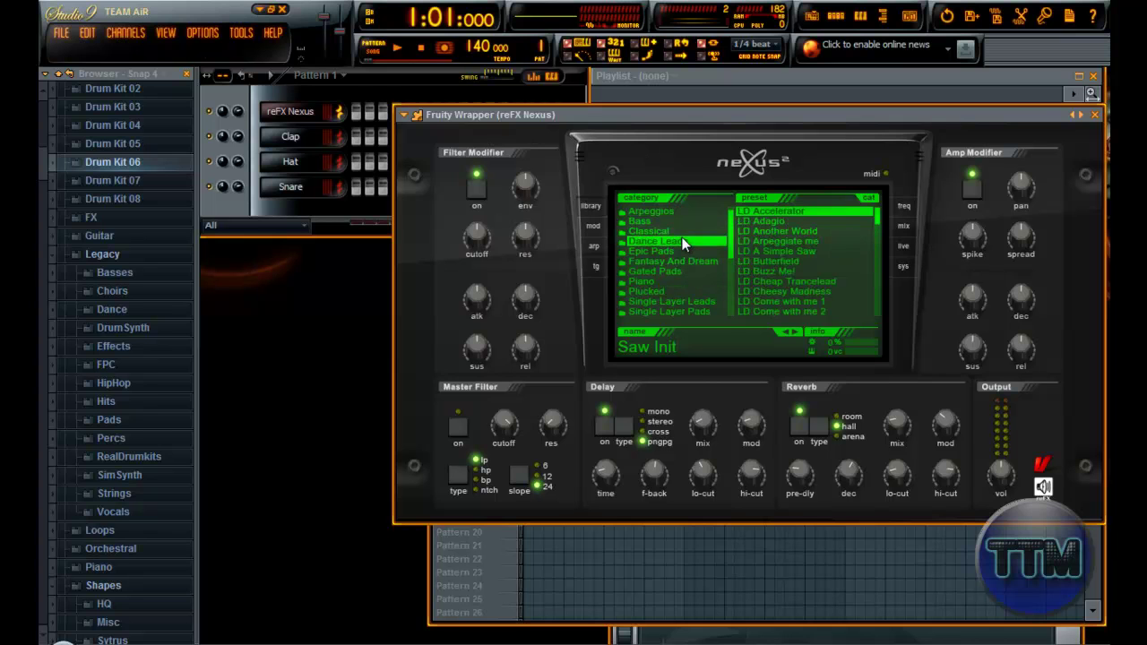
pyautogui.scroll(-1, 683, 243)
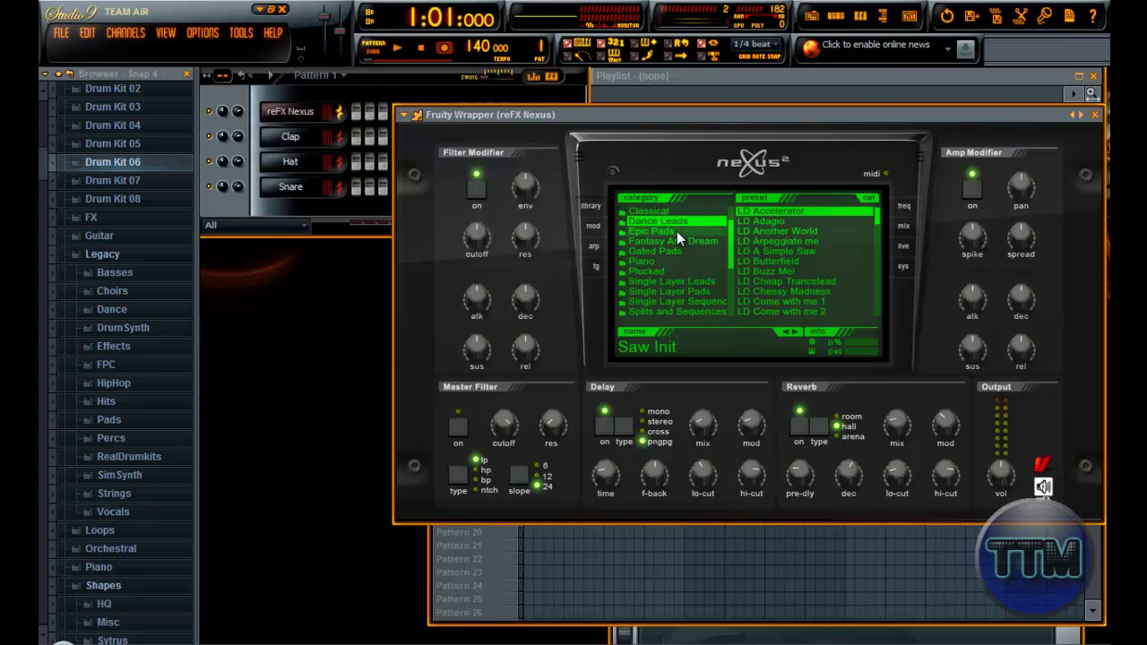
pyautogui.click(696, 261)
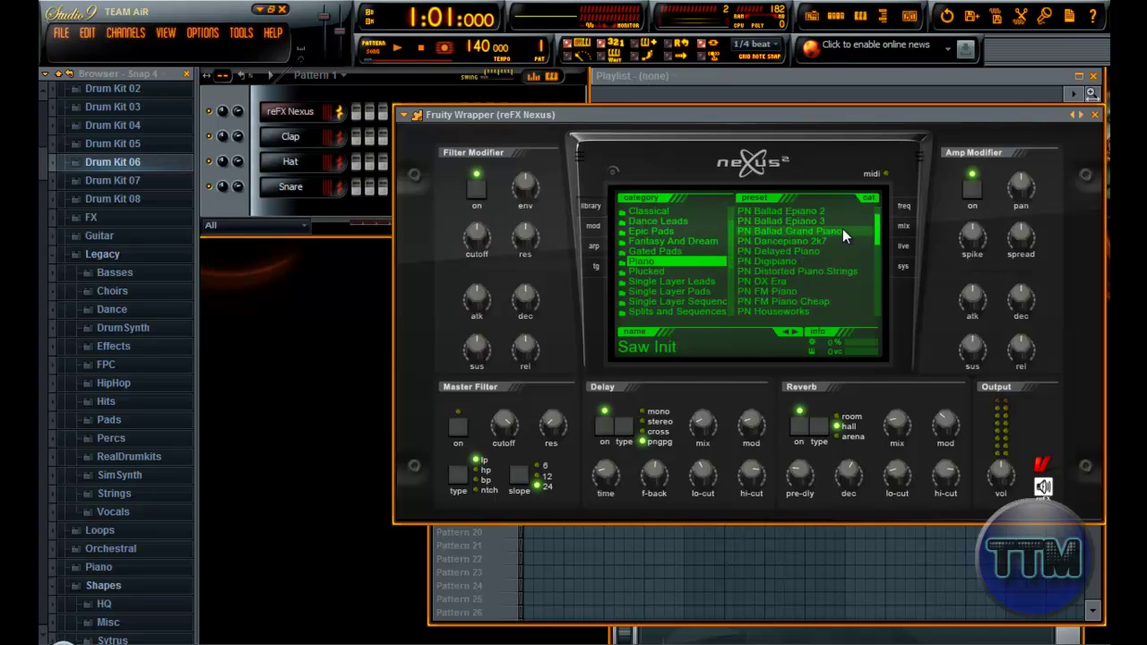
pyautogui.click(808, 230)
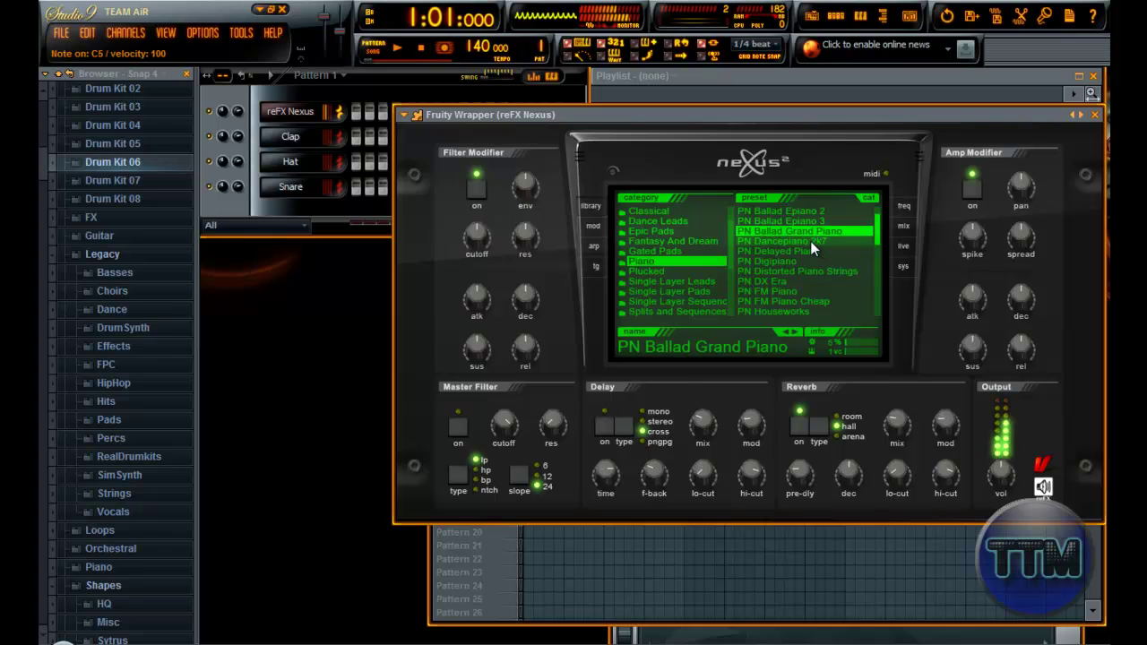
pyautogui.scroll(-1, 809, 240)
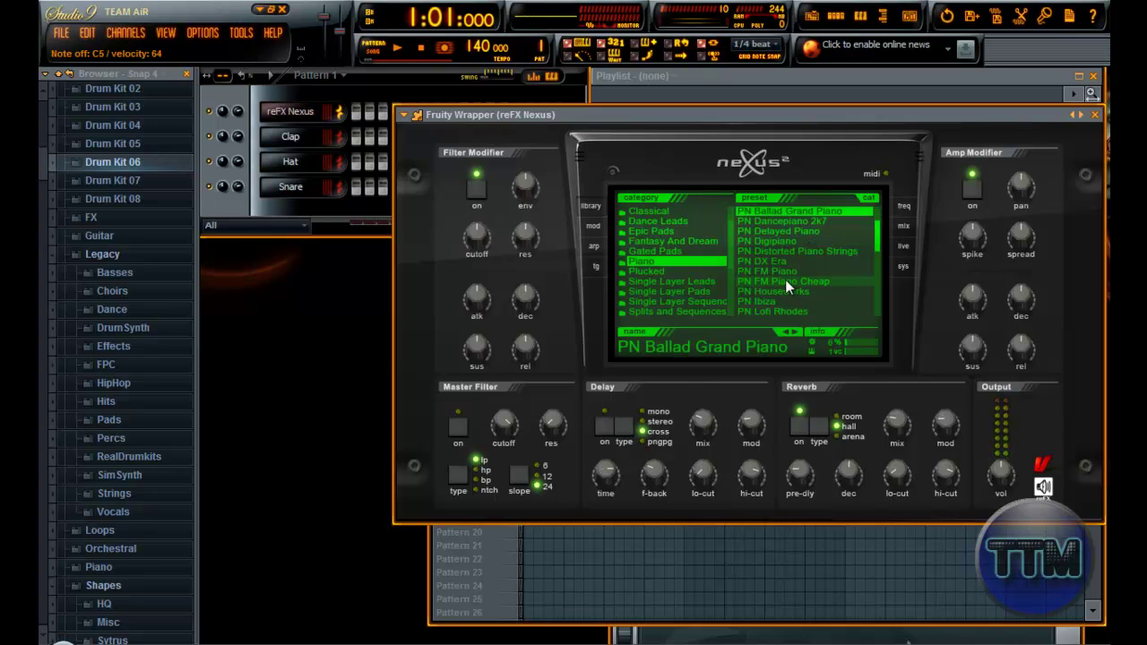
pyautogui.click(783, 242)
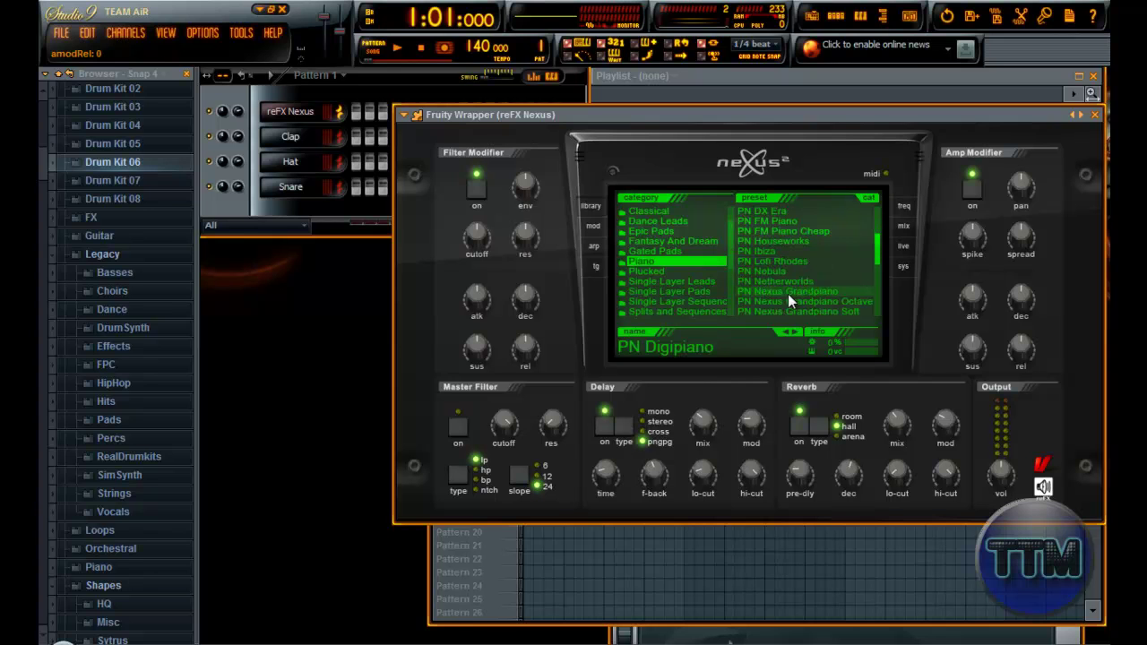
pyautogui.scroll(-1, 787, 293)
# Look through the Soundfonts folder in the browser for piano sounds, and collapse it again
pyautogui.click(52, 522)
pyautogui.scroll(-5, 51, 521)
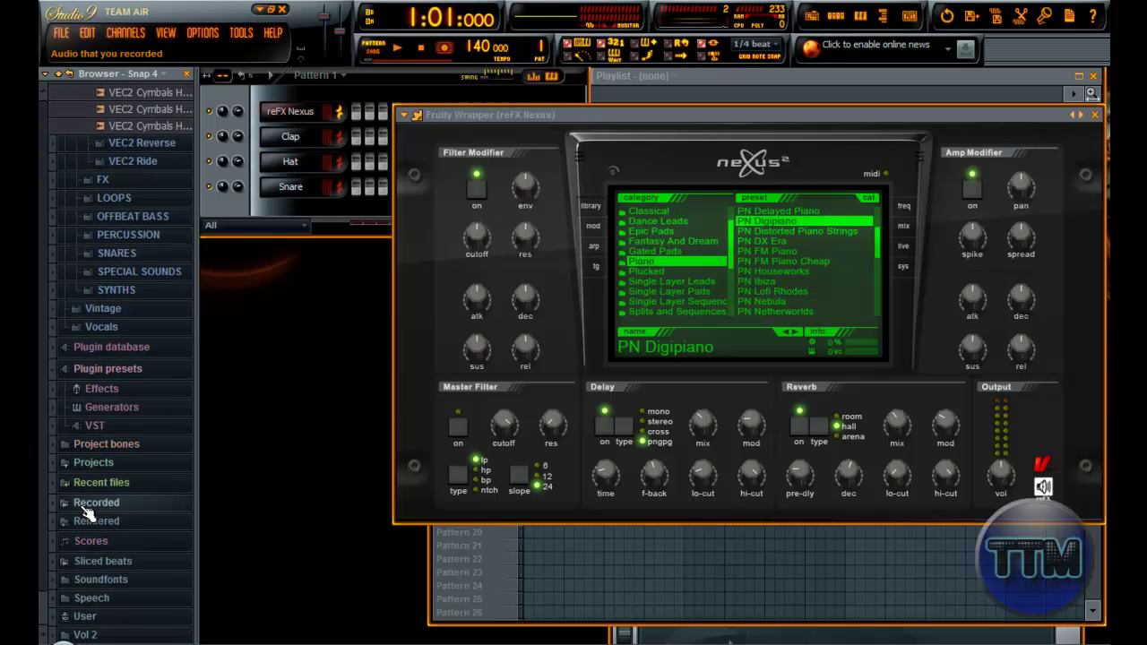
pyautogui.click(111, 579)
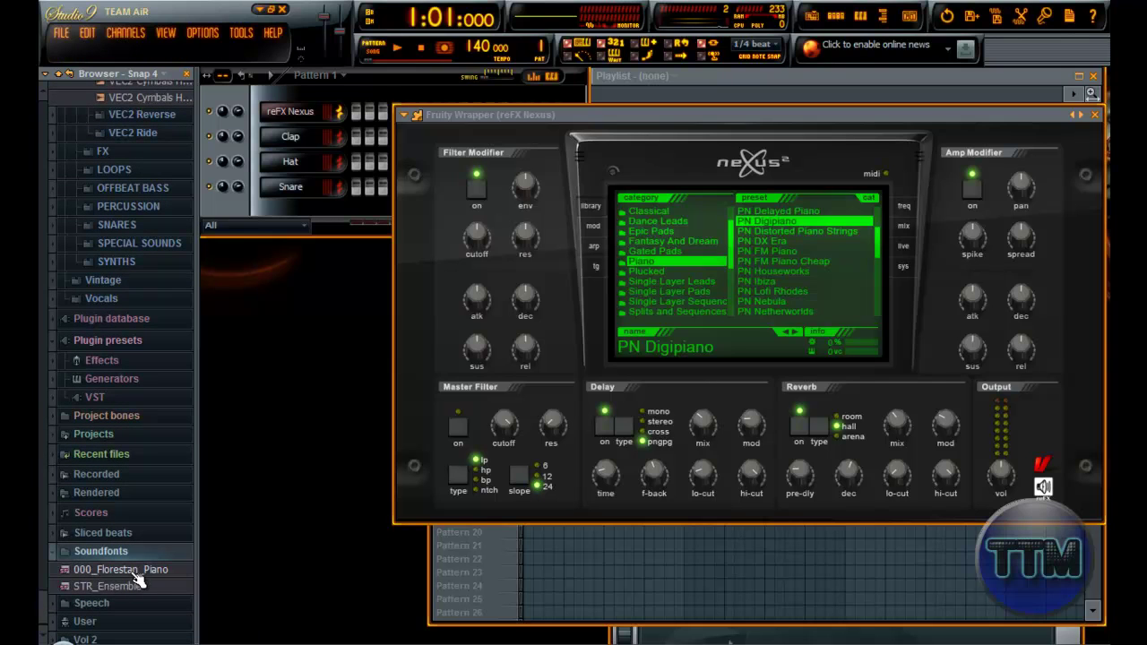
pyautogui.scroll(1, 45, 613)
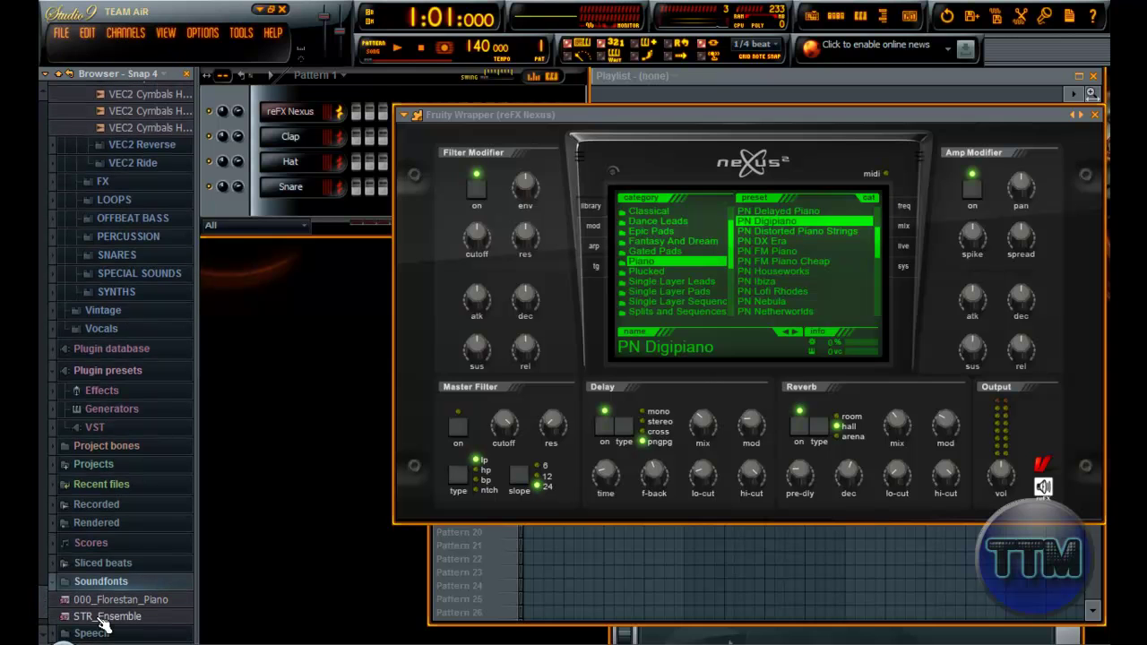
pyautogui.click(143, 581)
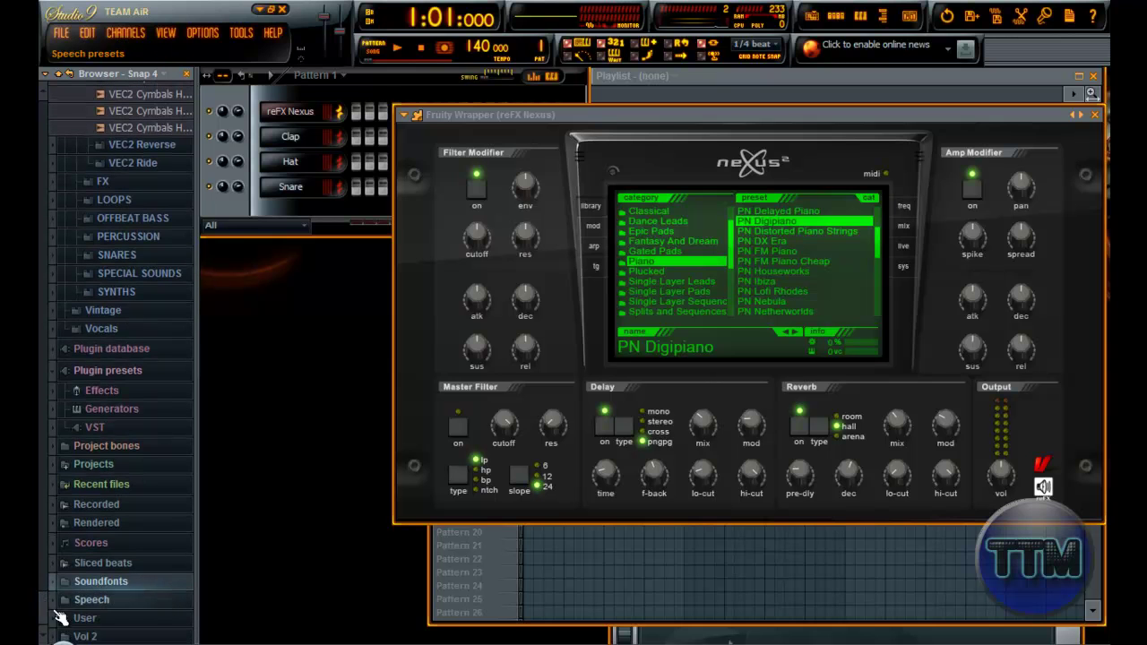
pyautogui.scroll(10, 89, 131)
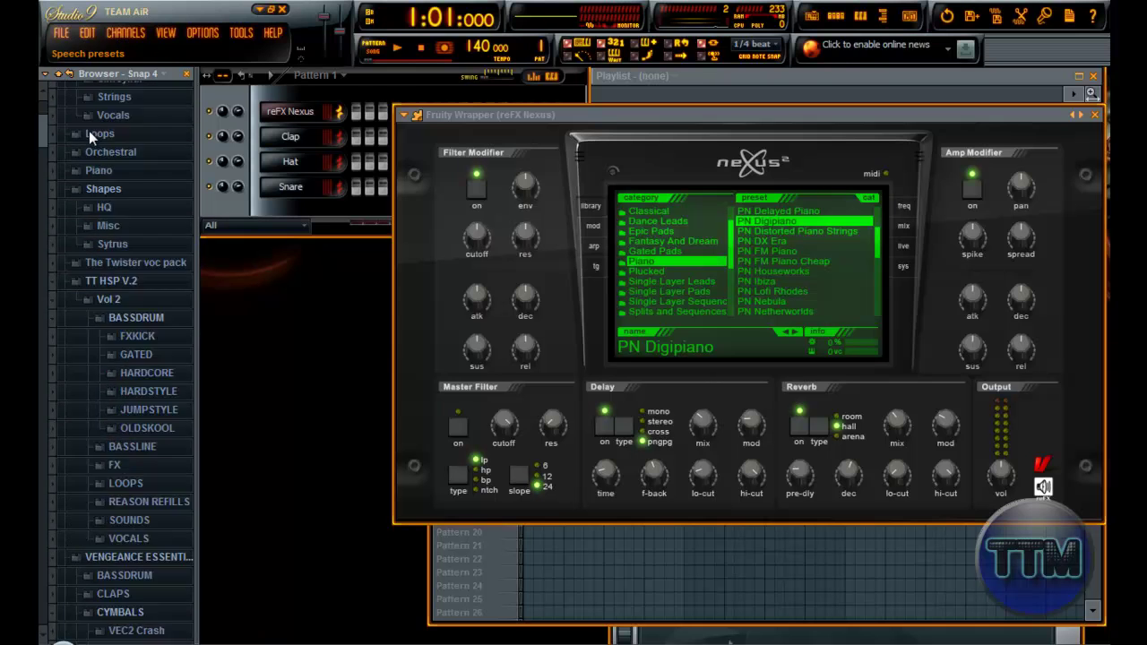
# Load the PN Nexus Grandpiano Octave preset in Nexus and audition it with a few notes
pyautogui.click(787, 230)
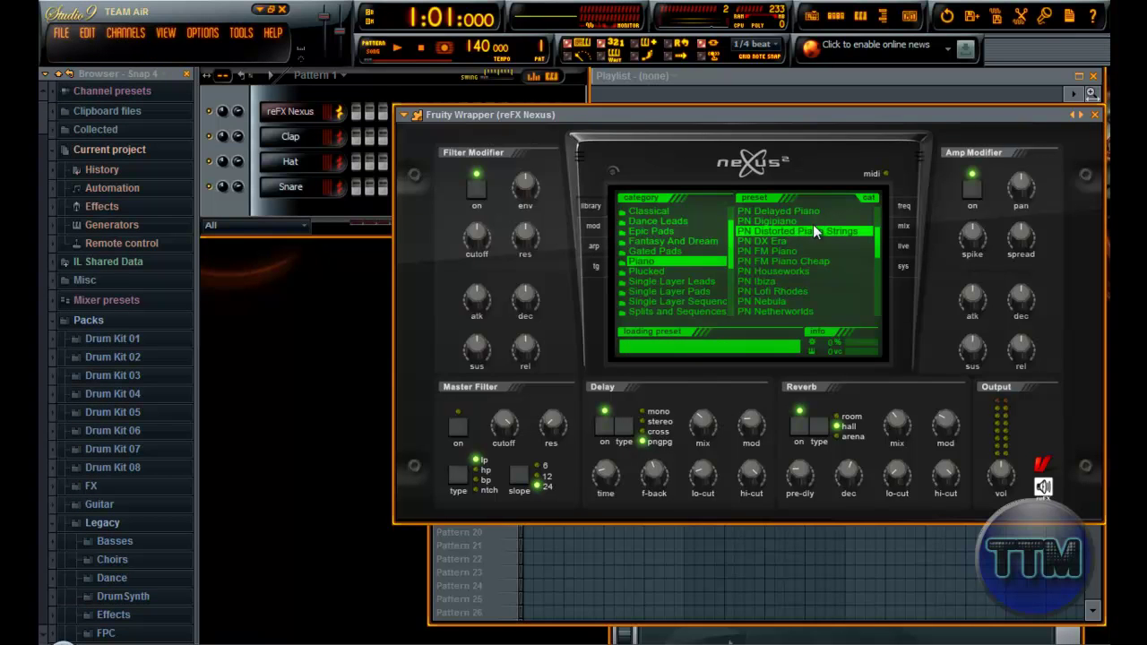
pyautogui.scroll(-3, 818, 290)
pyautogui.click(813, 281)
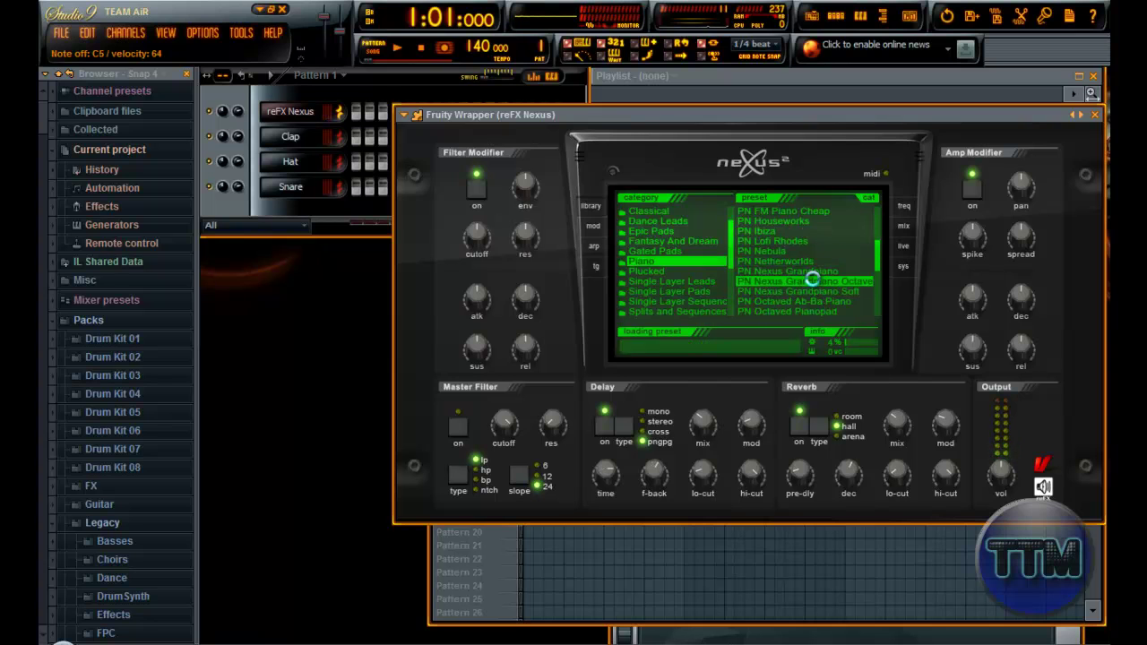
pyautogui.scroll(2, 811, 273)
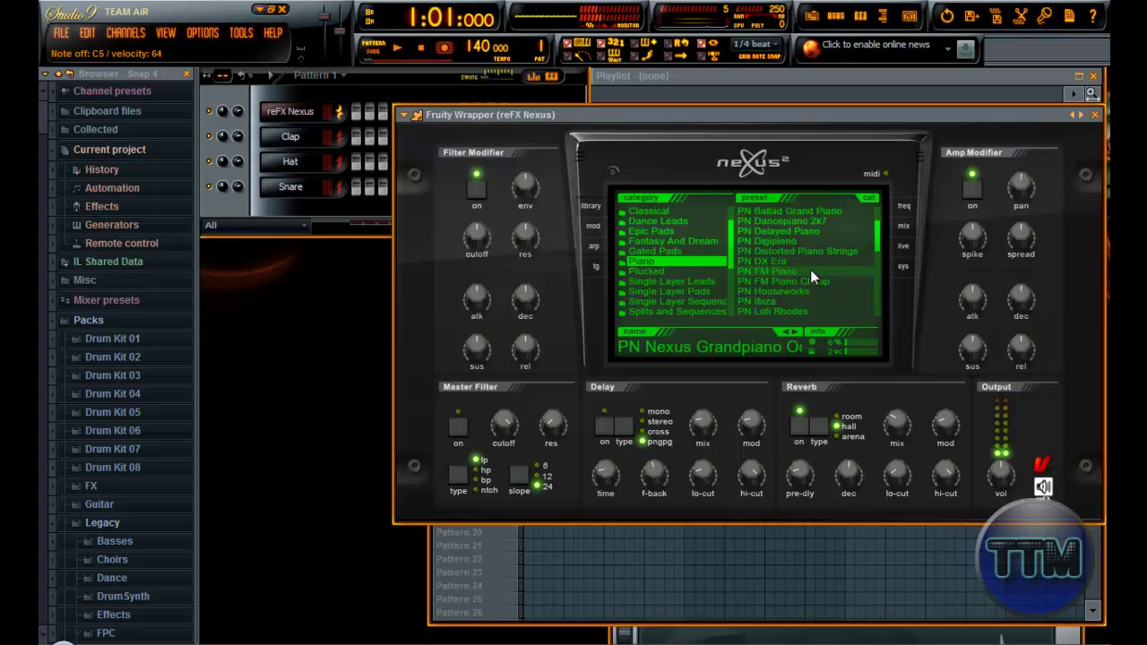
pyautogui.press('z')
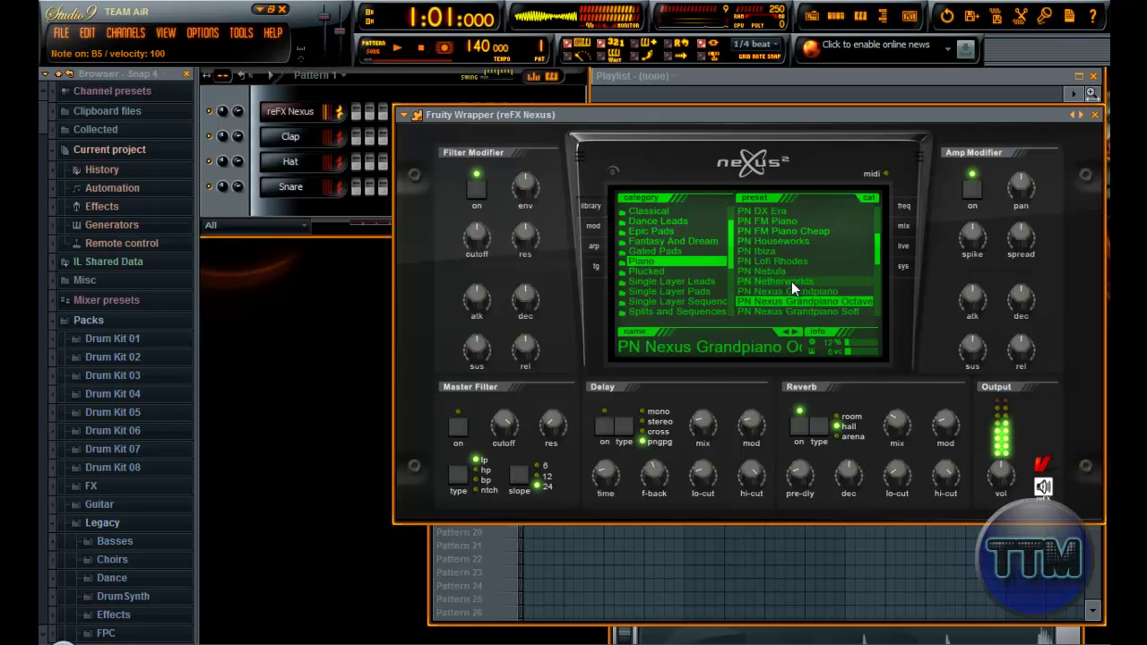
pyautogui.press('q')
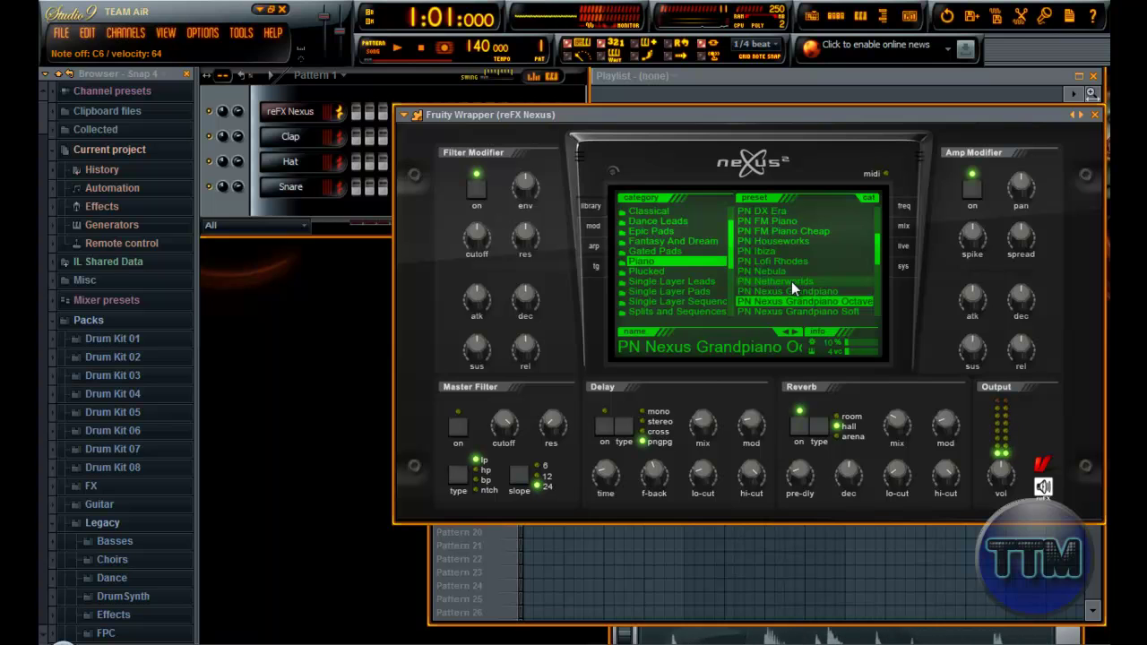
pyautogui.press('d')
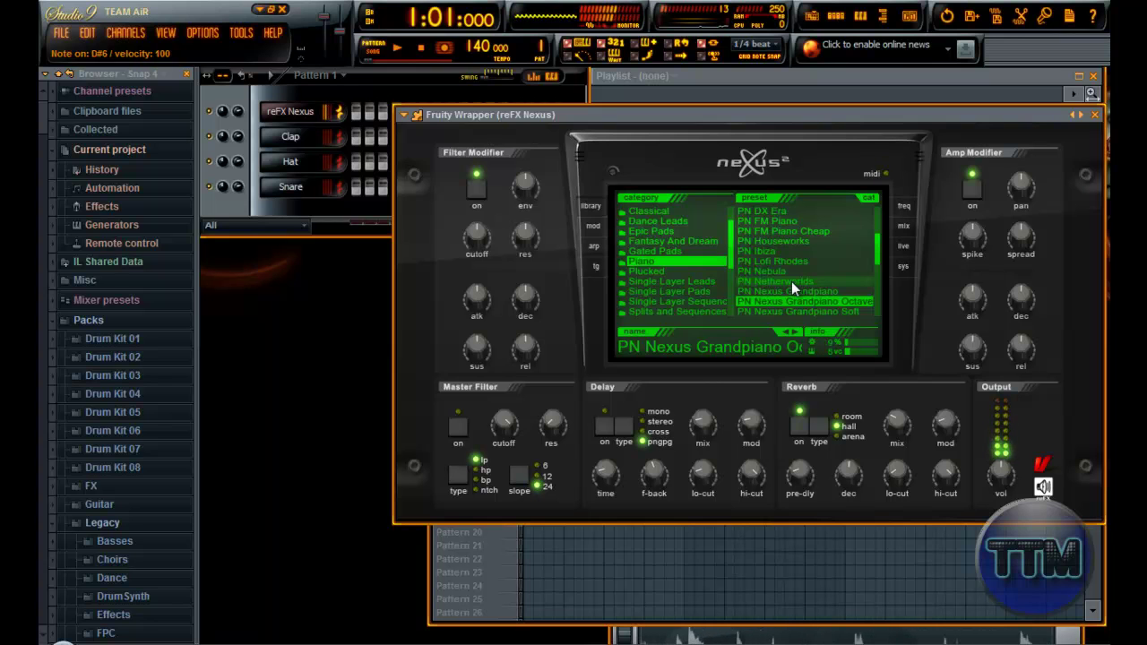
# Open the piano roll for the reFX Nexus channel
pyautogui.click(329, 93)
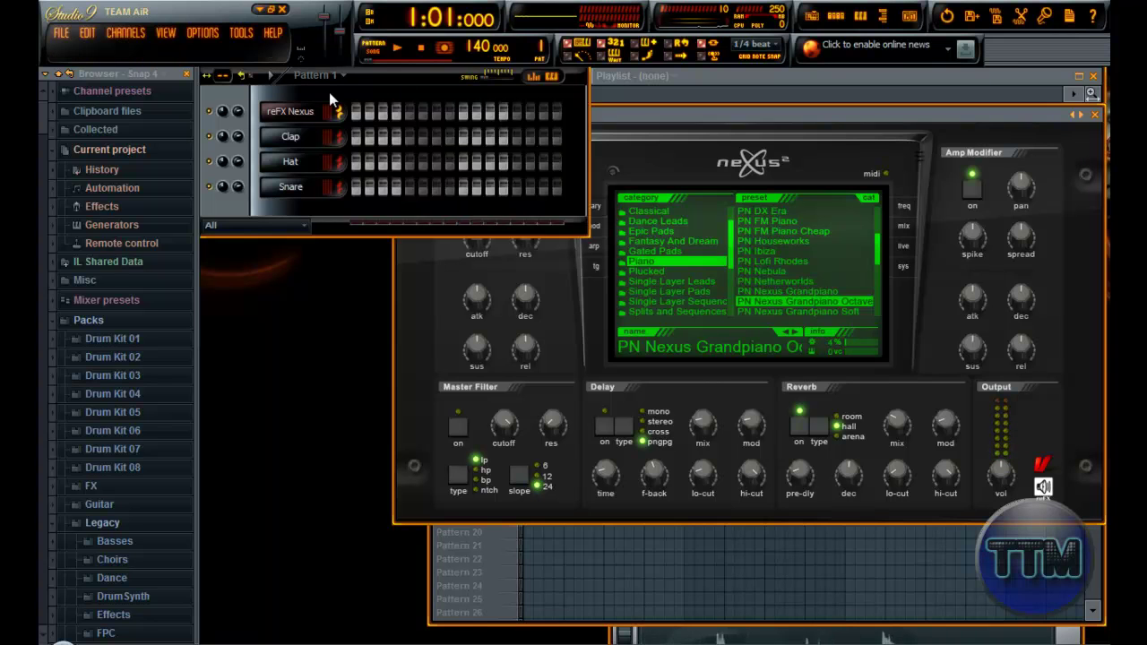
pyautogui.rightClick(316, 109)
pyautogui.click(352, 112)
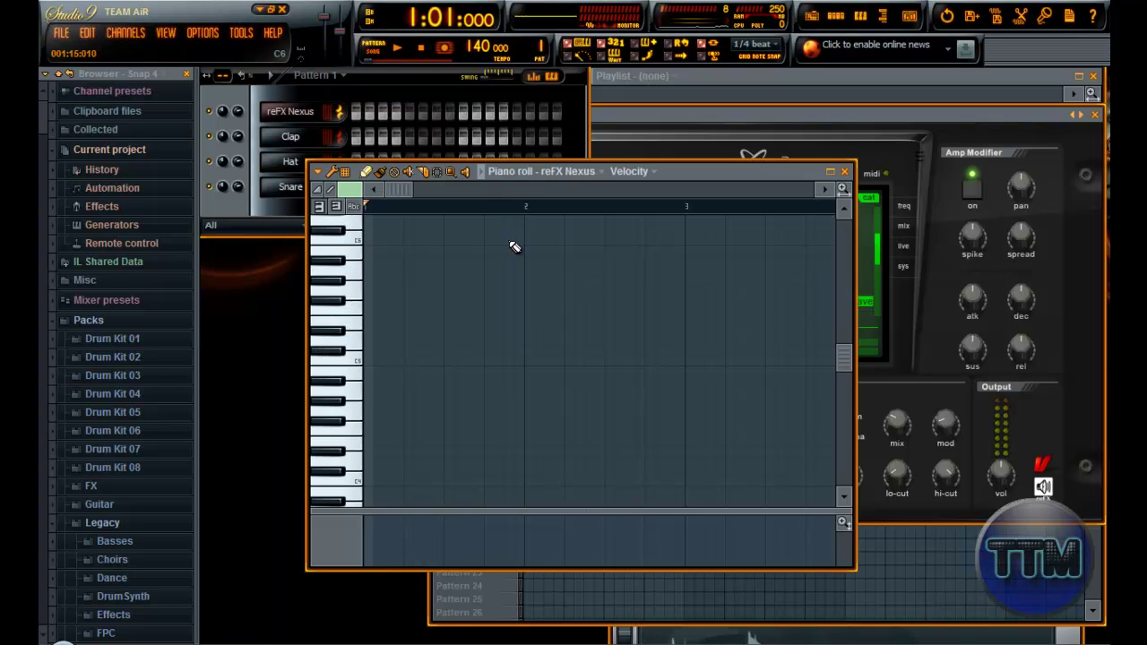
# Play individual notes on the Nexus piano between C5 and the octave above C6 to try out a melody
pyautogui.press('x')
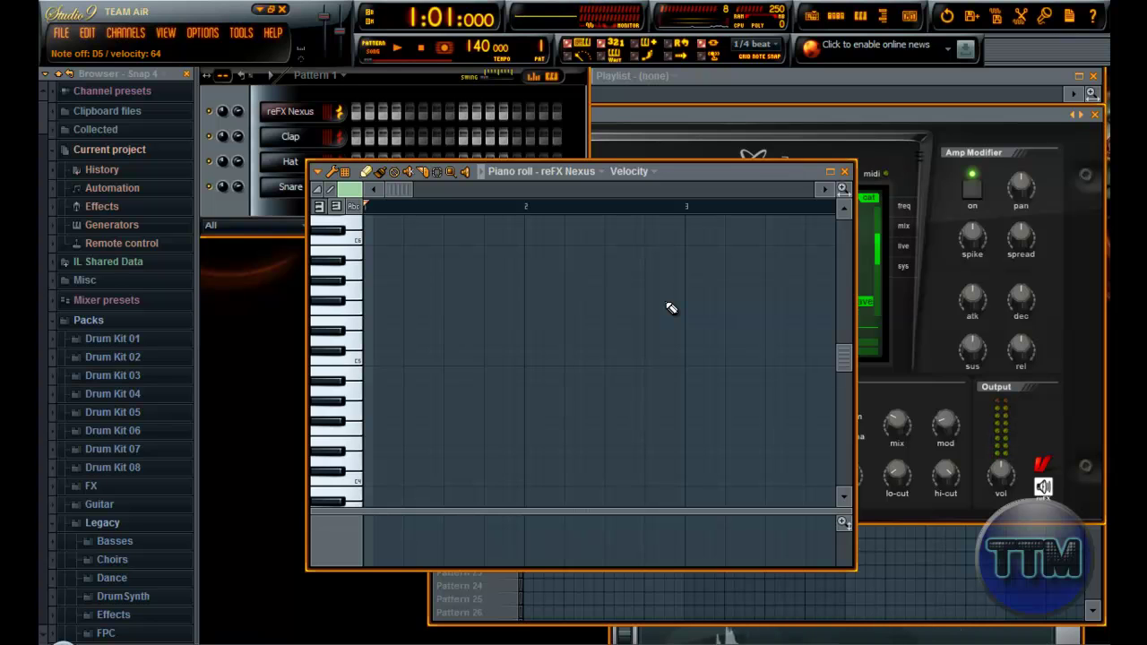
pyautogui.press('z')
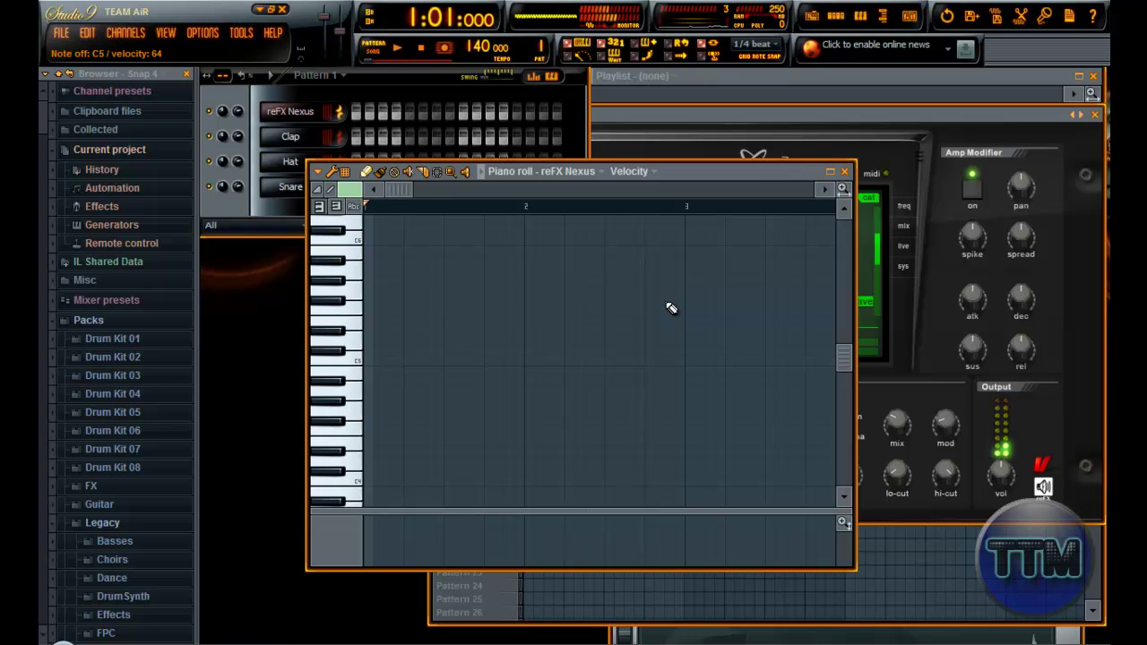
pyautogui.press('v')
pyautogui.press('m')
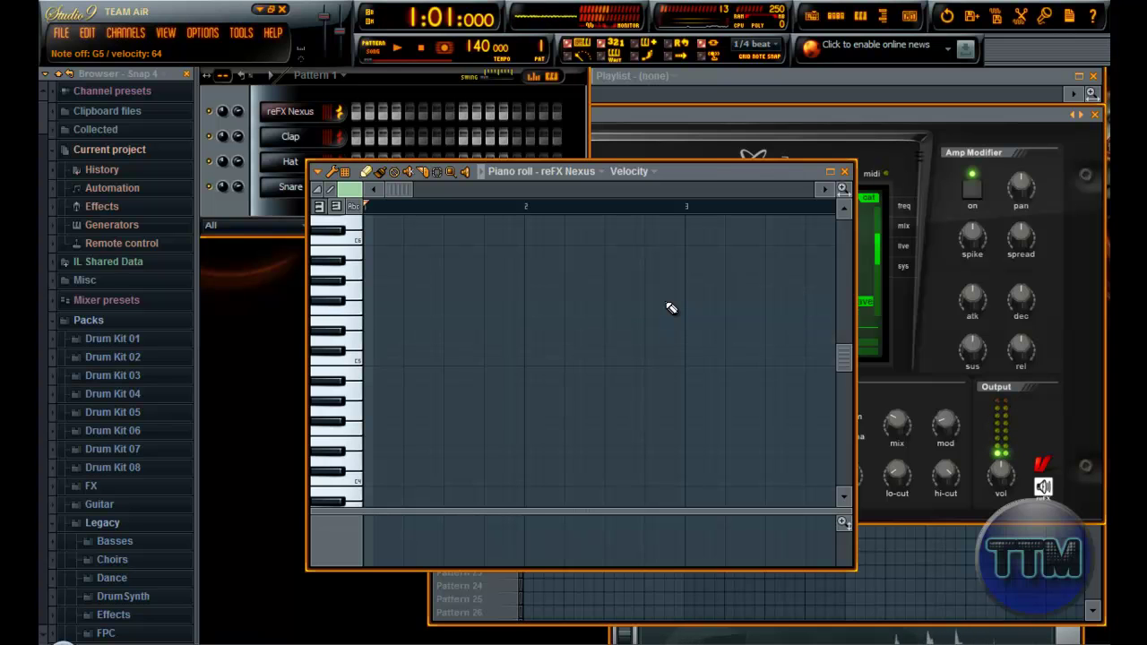
pyautogui.press('q')
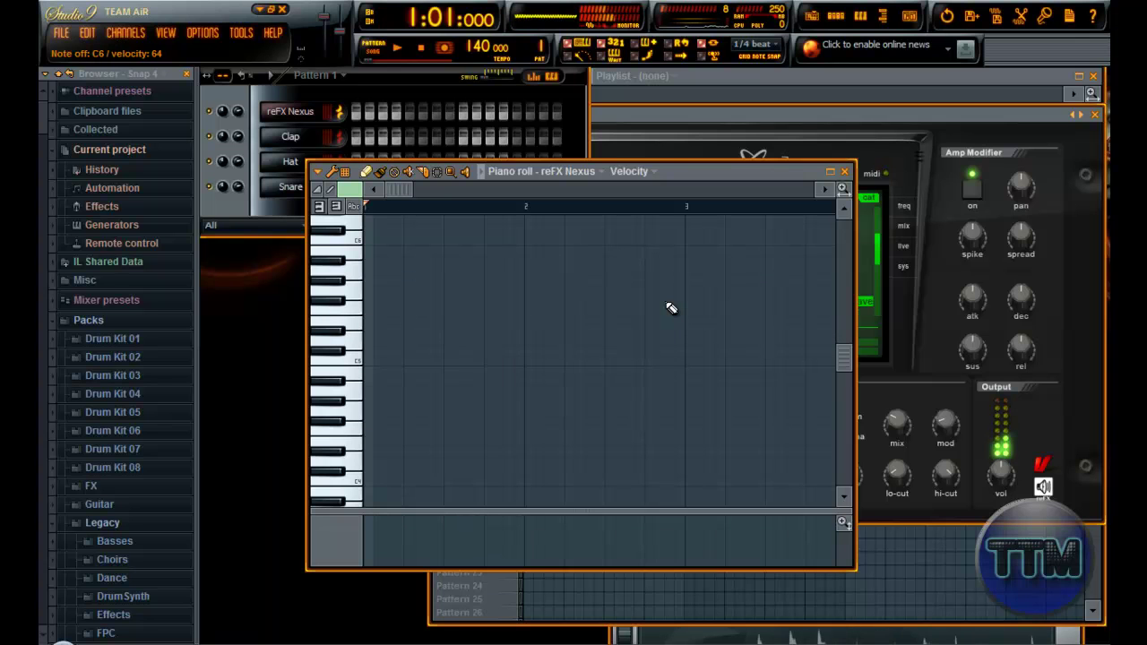
pyautogui.press('e')
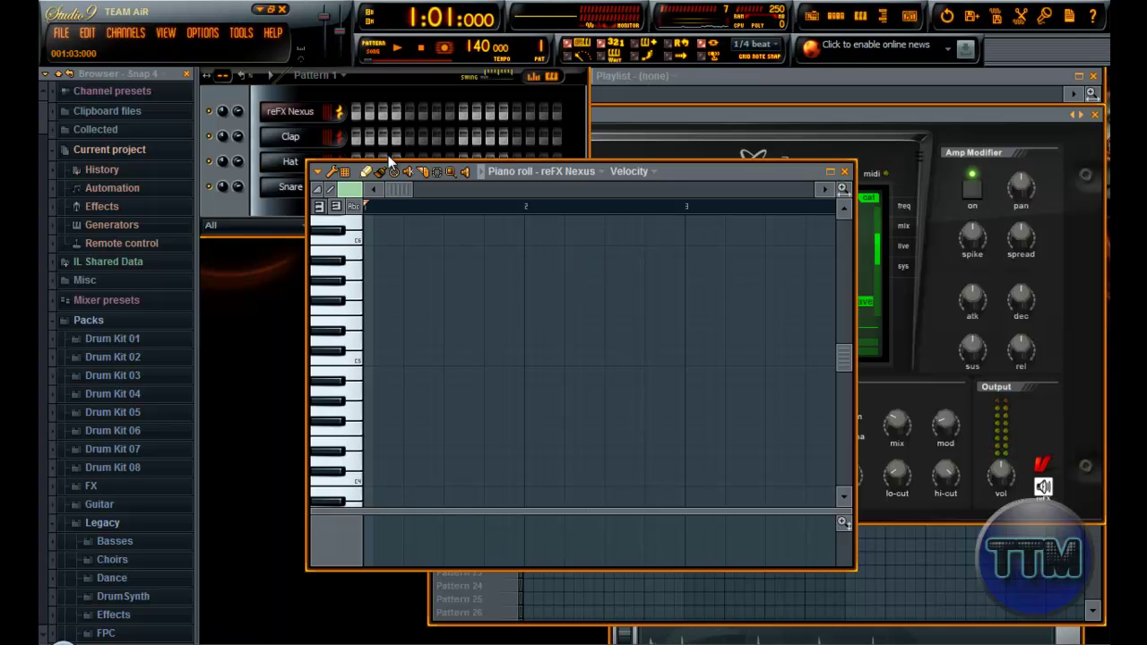
# Maximize the piano roll and place a two-step A4 note at the start of bar 1, followed by a two-step E5 note
pyautogui.click(830, 172)
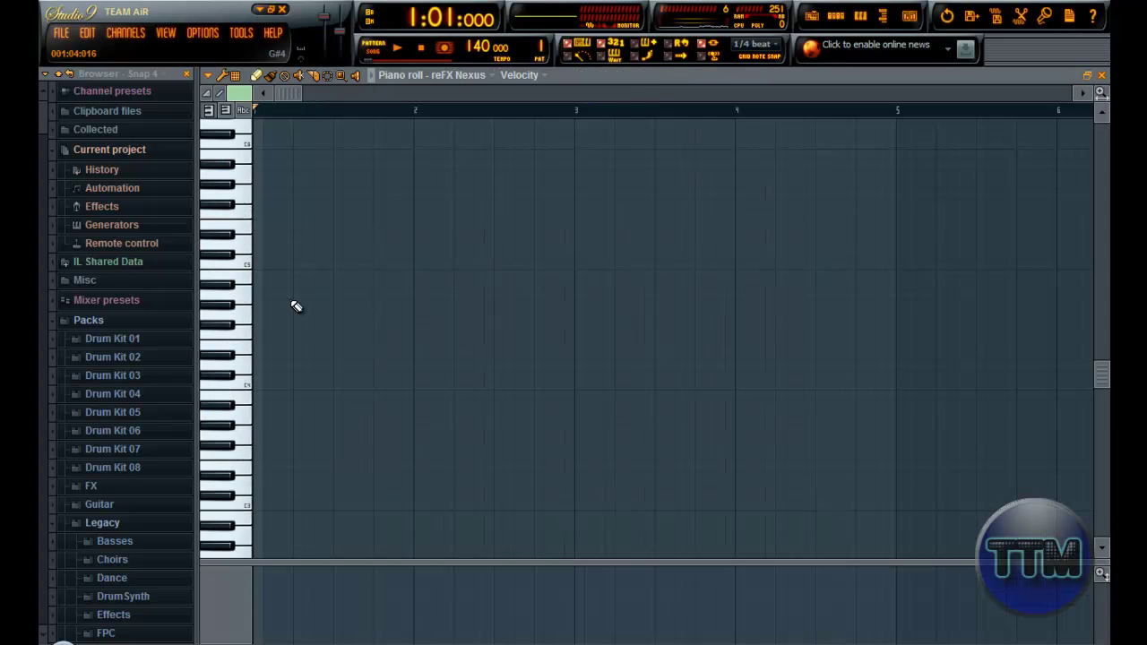
pyautogui.scroll(3, 343, 134)
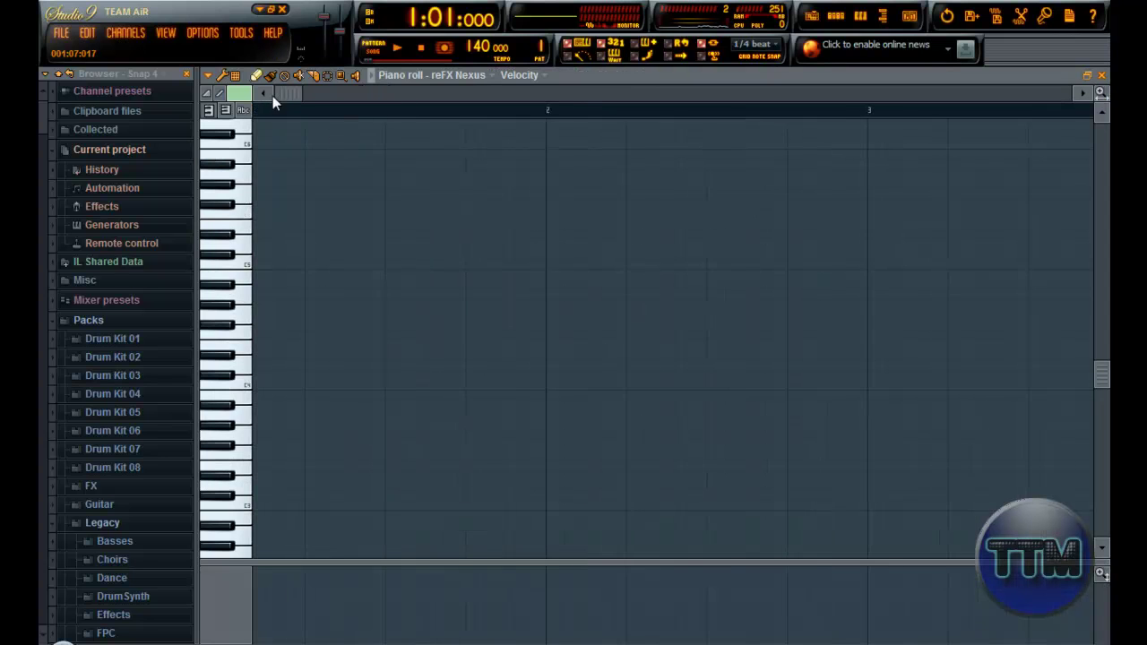
pyautogui.click(256, 295)
pyautogui.click(334, 261)
pyautogui.rightClick(337, 261)
pyautogui.click(273, 293)
pyautogui.click(330, 212)
pyautogui.rightClick(332, 215)
pyautogui.click(335, 225)
pyautogui.moveTo(357, 225); pyautogui.dragTo(316, 225)
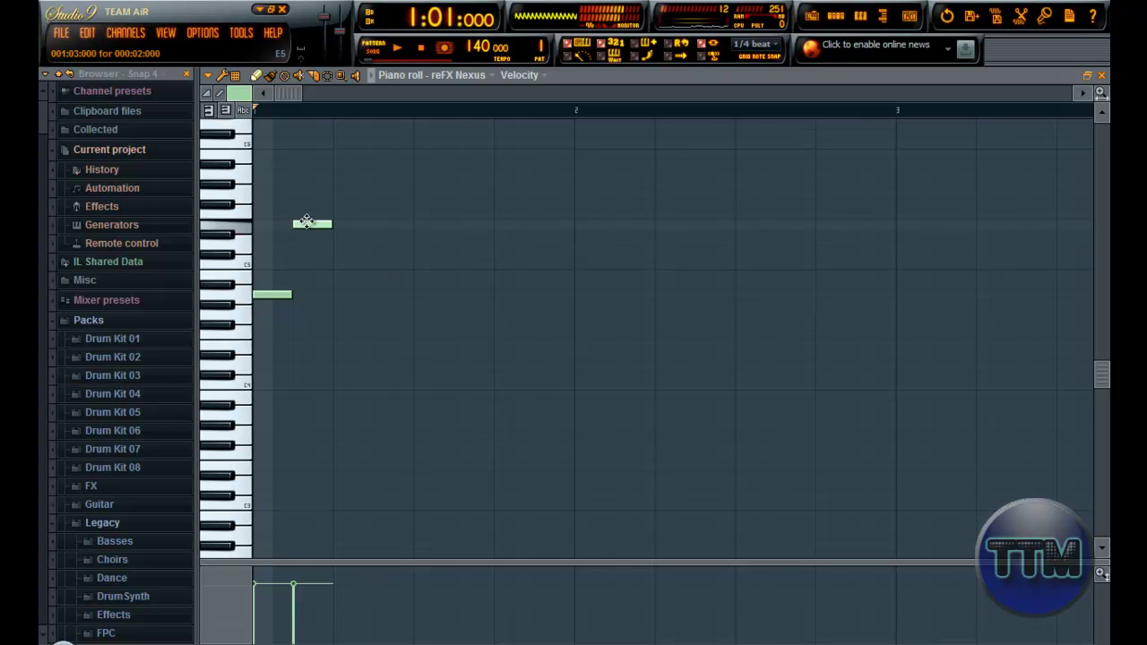
# Continue the alternating pattern of two-step A4 and E5 notes to the end of bar 1
pyautogui.click(340, 296)
pyautogui.click(376, 225)
pyautogui.click(422, 296)
pyautogui.click(459, 224)
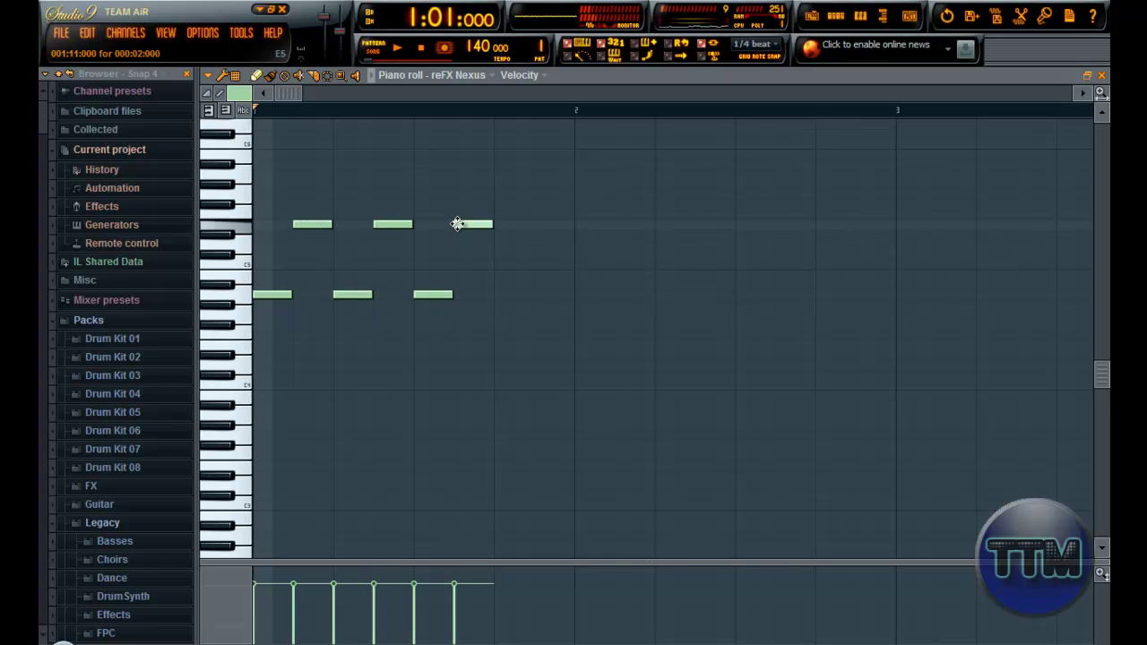
pyautogui.click(503, 295)
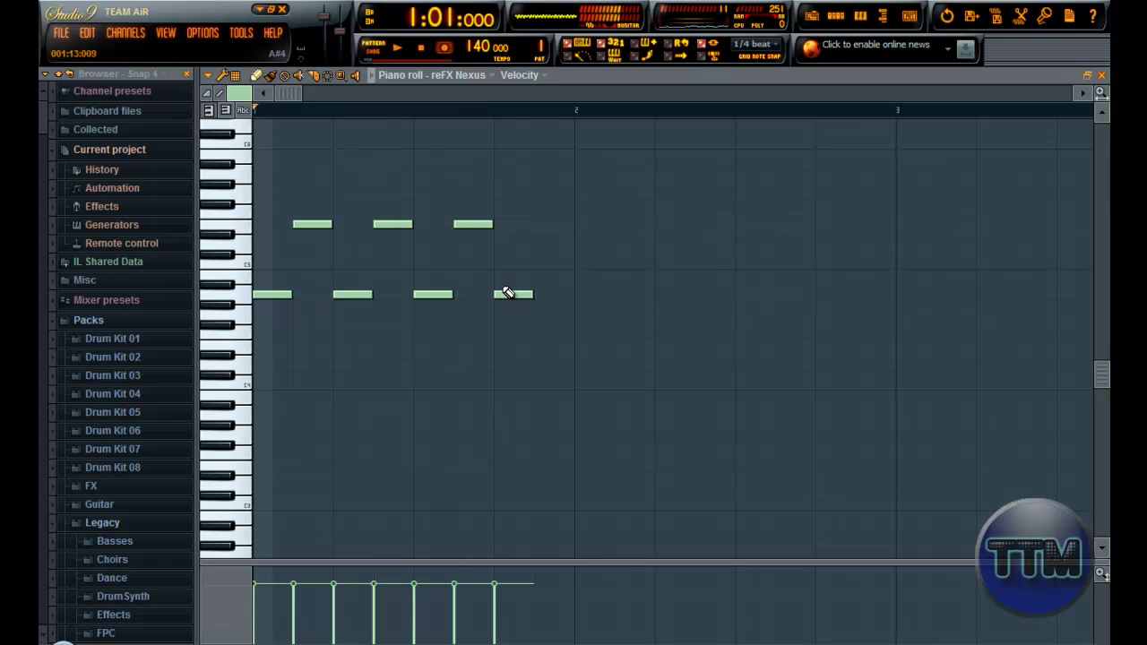
pyautogui.click(543, 225)
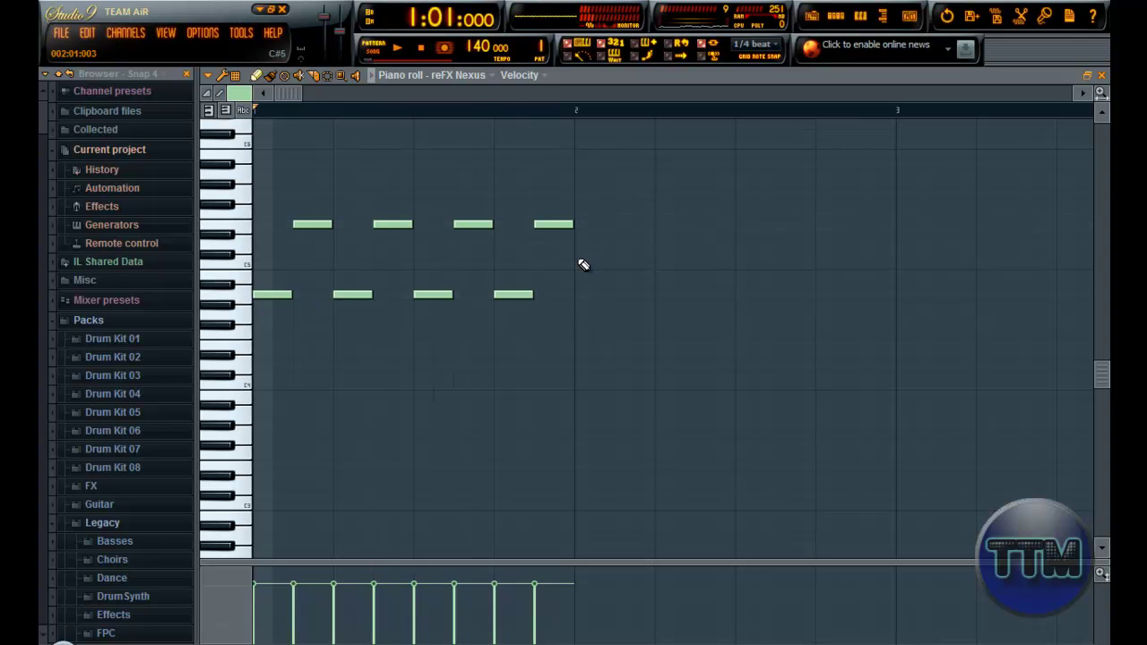
# Fill bar 2 with alternating two-step A4 and F5 notes
pyautogui.click(587, 295)
pyautogui.click(599, 222)
pyautogui.rightClick(628, 222)
pyautogui.click(632, 215)
pyautogui.moveTo(630, 213); pyautogui.dragTo(614, 214)
pyautogui.click(657, 297)
pyautogui.click(695, 215)
pyautogui.click(744, 295)
pyautogui.click(799, 215)
pyautogui.click(818, 295)
pyautogui.click(860, 218)
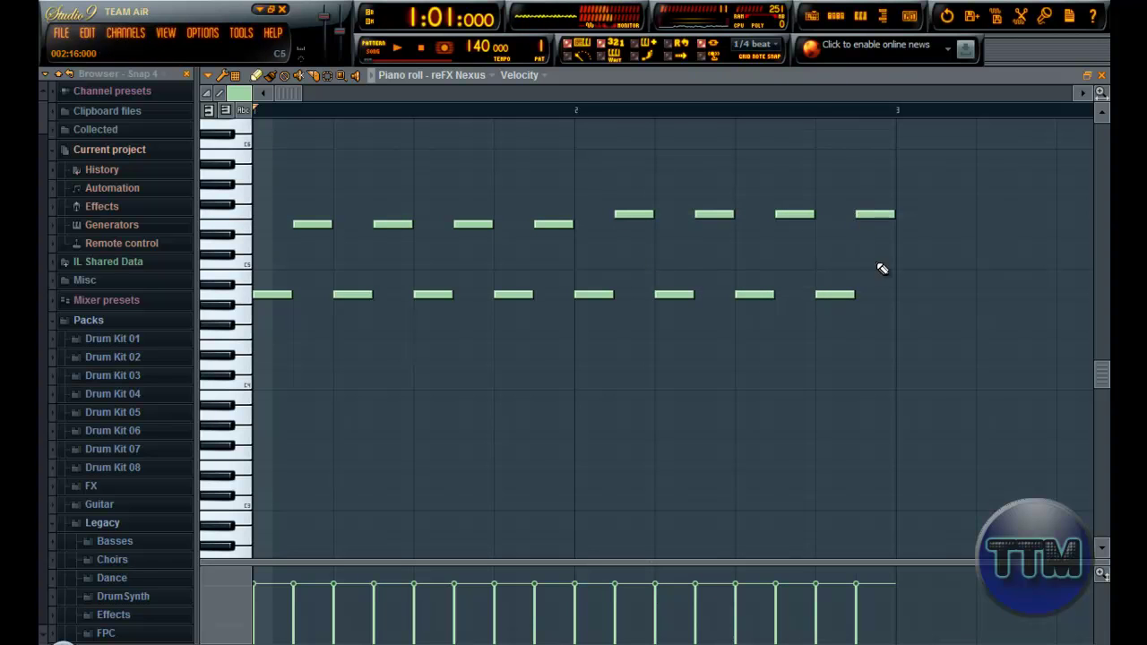
# Fill bar 3 with alternating two-step A4 and E5 notes and start playback of the pattern
pyautogui.click(899, 296)
pyautogui.click(923, 235)
pyautogui.moveTo(923, 234)
pyautogui.mouseDown()
pyautogui.moveTo(914, 224)
pyautogui.moveTo(939, 223)
pyautogui.mouseUp()
pyautogui.moveTo(550, 310); pyautogui.dragTo(1024, 230)
pyautogui.press('space')
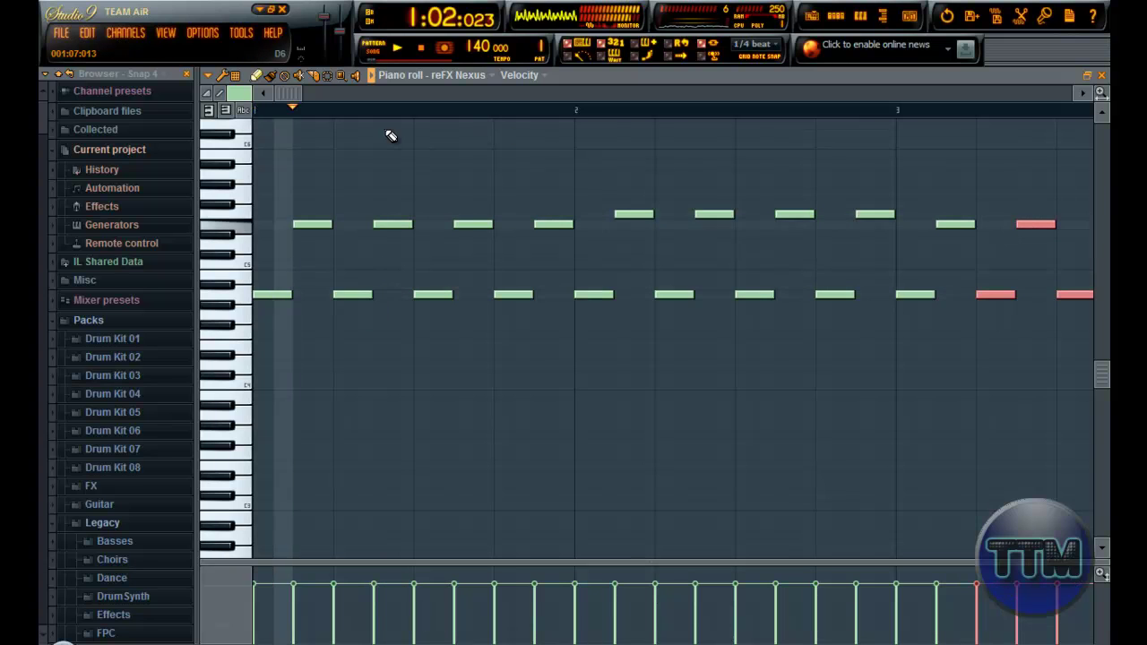
# Stop playback and copy the alternating A4 and F5 notes of bar 2 into bar 4
pyautogui.moveTo(287, 100); pyautogui.dragTo(519, 121)
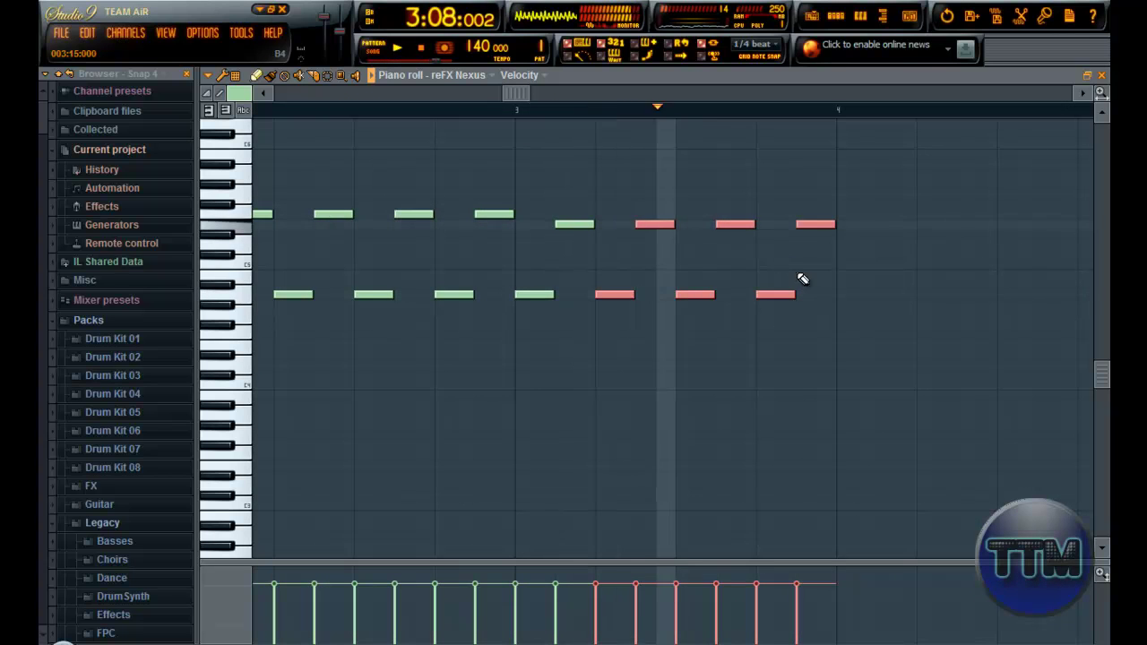
pyautogui.press('space')
pyautogui.moveTo(479, 320); pyautogui.dragTo(1011, 215)
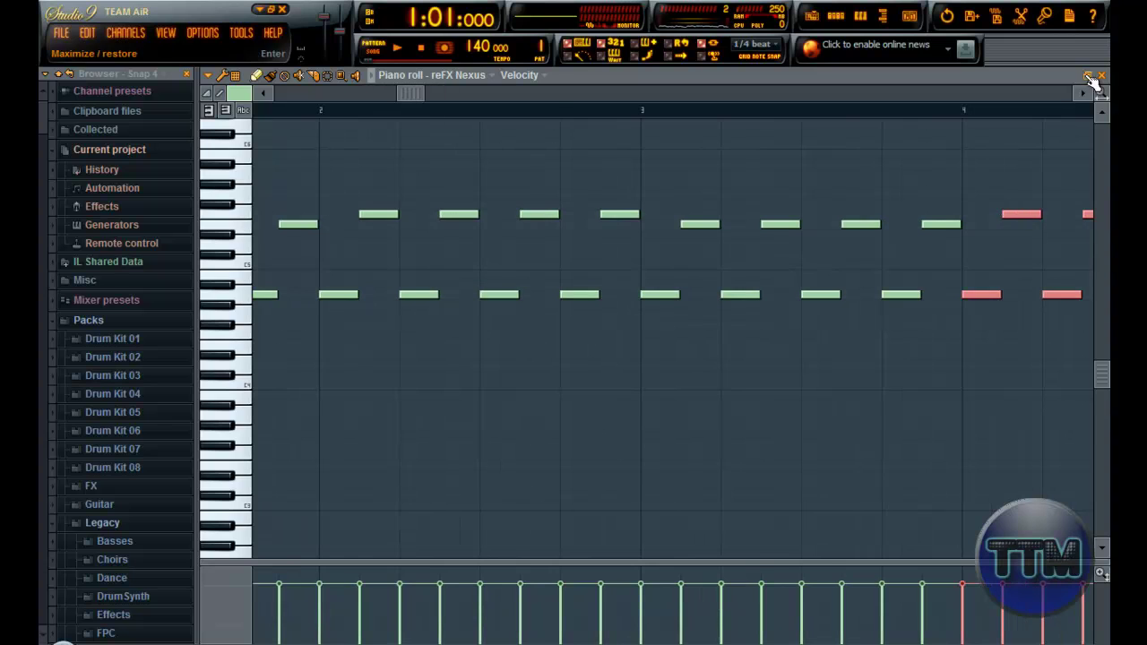
# Open the playlist and place four consecutive Pattern 1 clips starting at bar 1
pyautogui.press('F5')
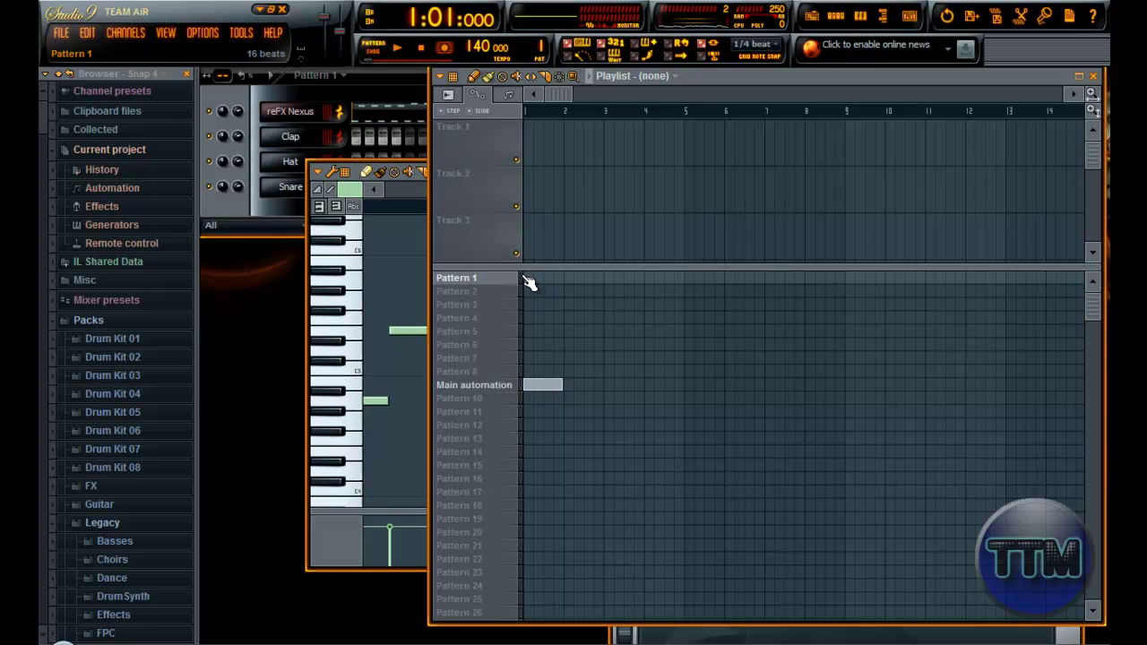
pyautogui.click(527, 278)
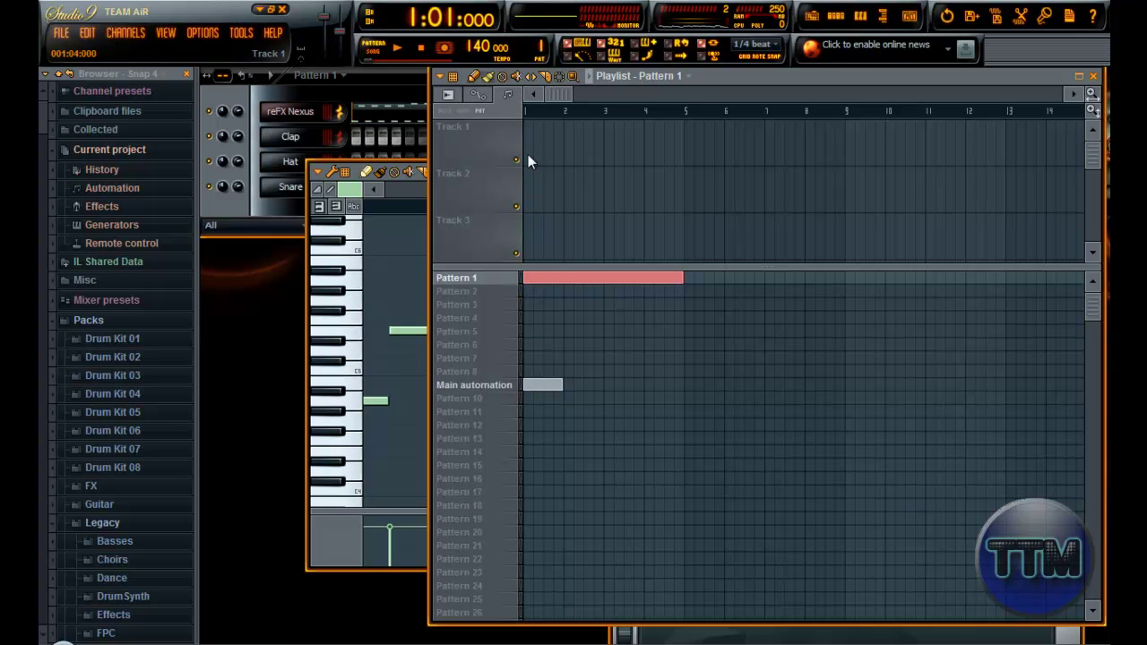
pyautogui.click(355, 104)
pyautogui.click(752, 84)
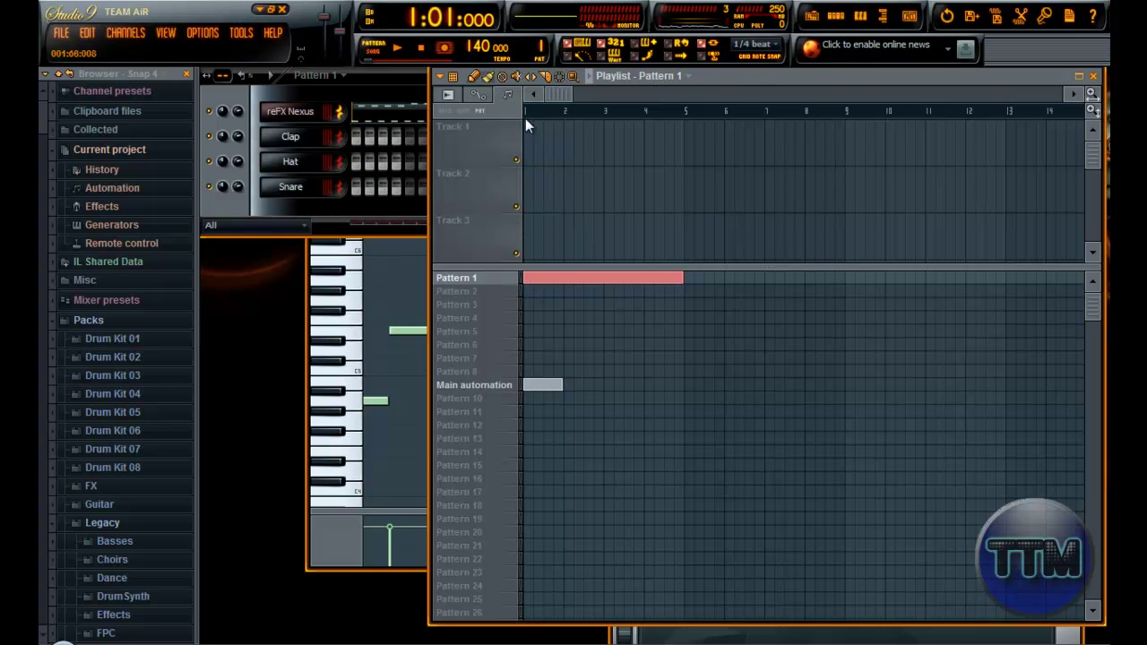
pyautogui.click(692, 281)
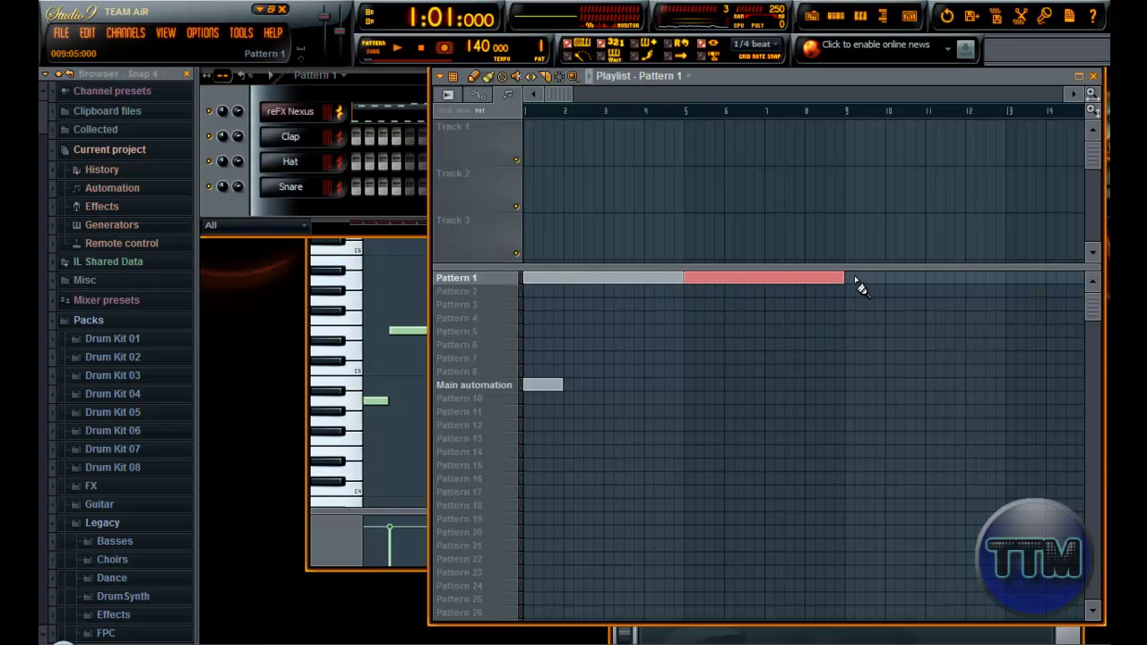
pyautogui.click(851, 281)
pyautogui.click(1044, 278)
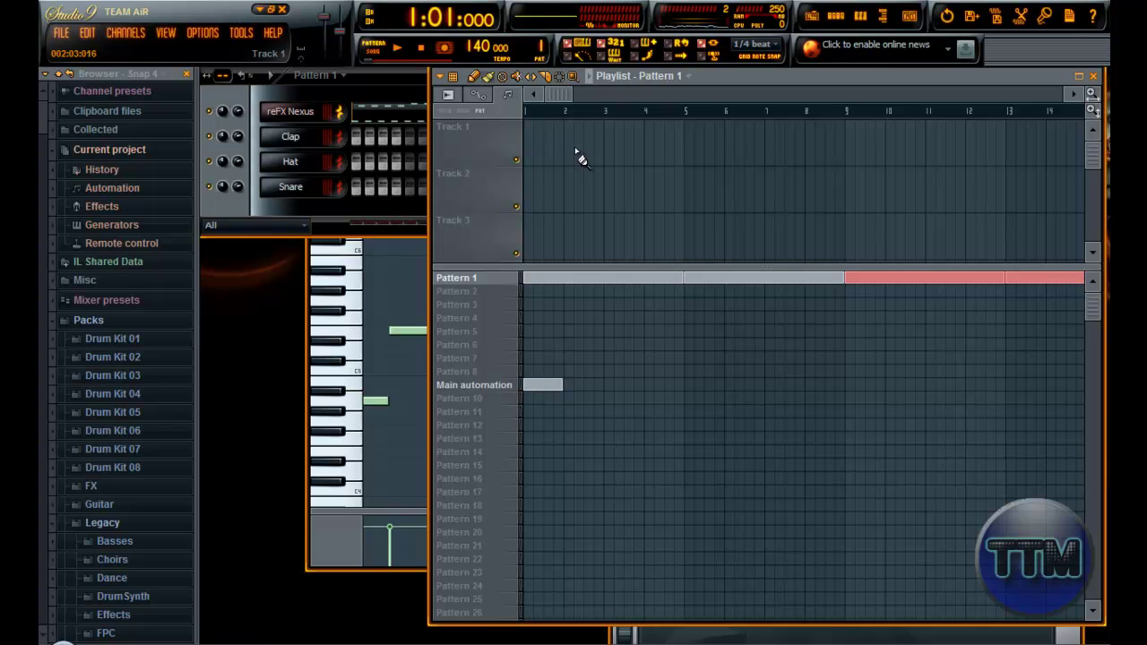
# Switch playback to song mode and play the arrangement
pyautogui.press('space')
pyautogui.press('space')
pyautogui.click(367, 45)
pyautogui.press('space')
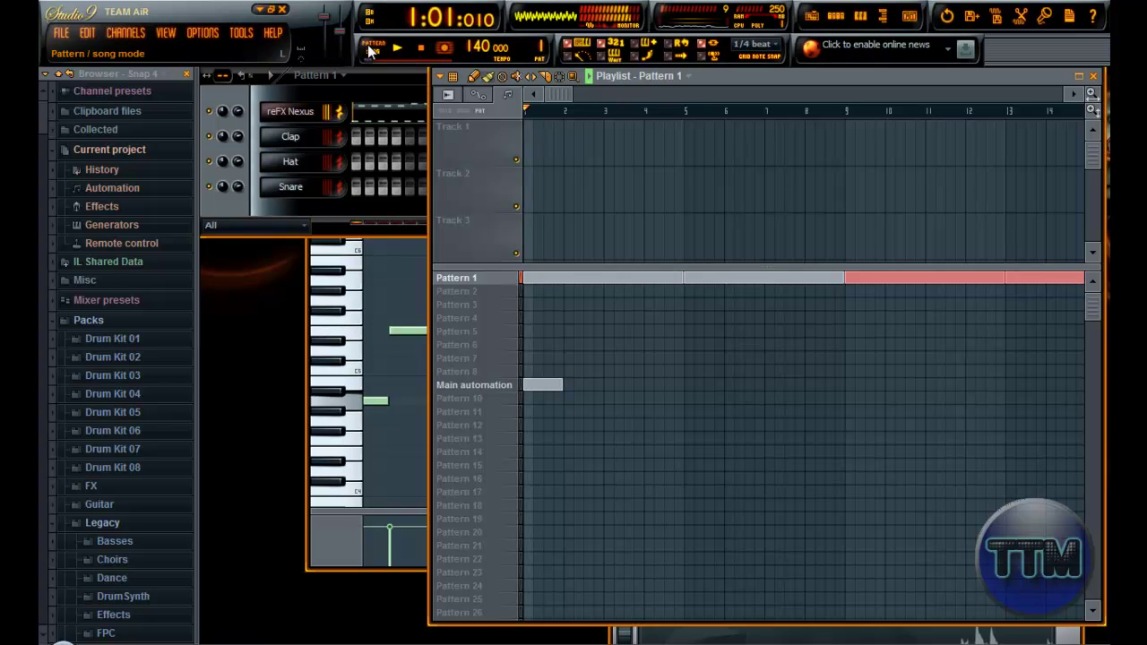
# Select Pattern 2, replace the Clap channel with a Nexus instrument and stop playback
pyautogui.click(466, 293)
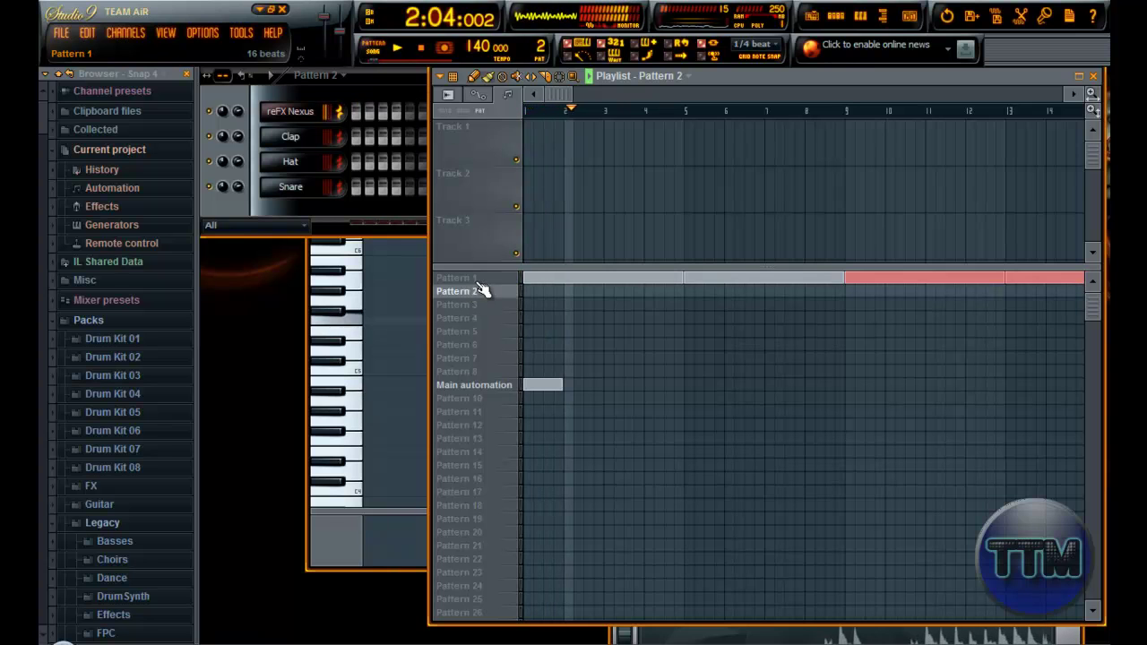
pyautogui.rightClick(280, 120)
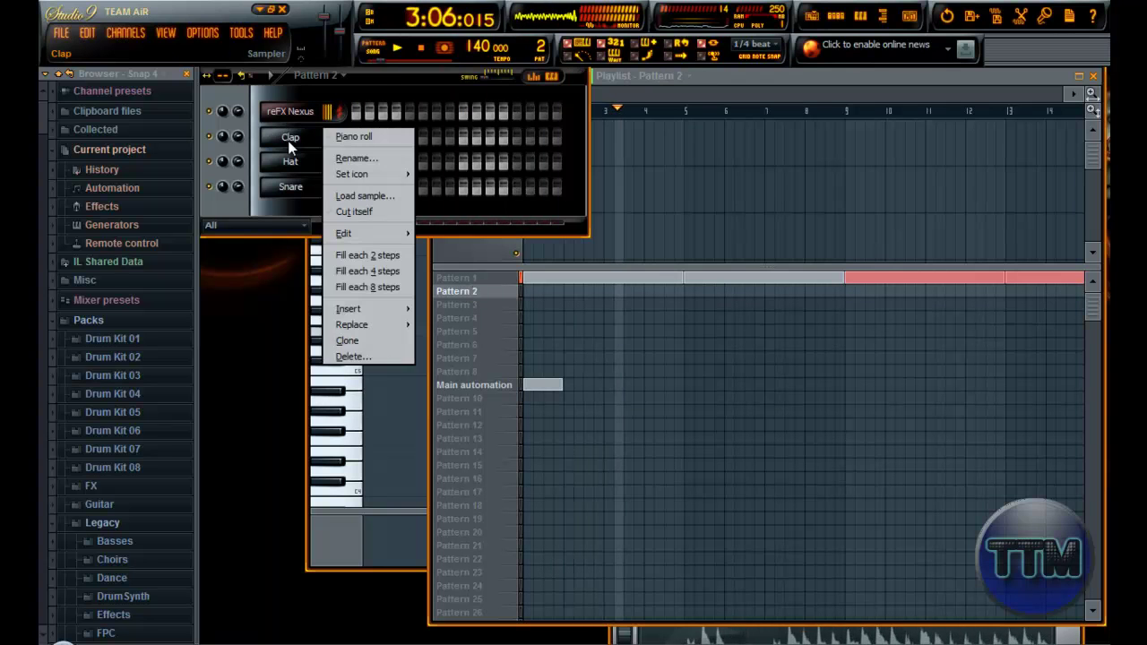
pyautogui.moveTo(372, 326)
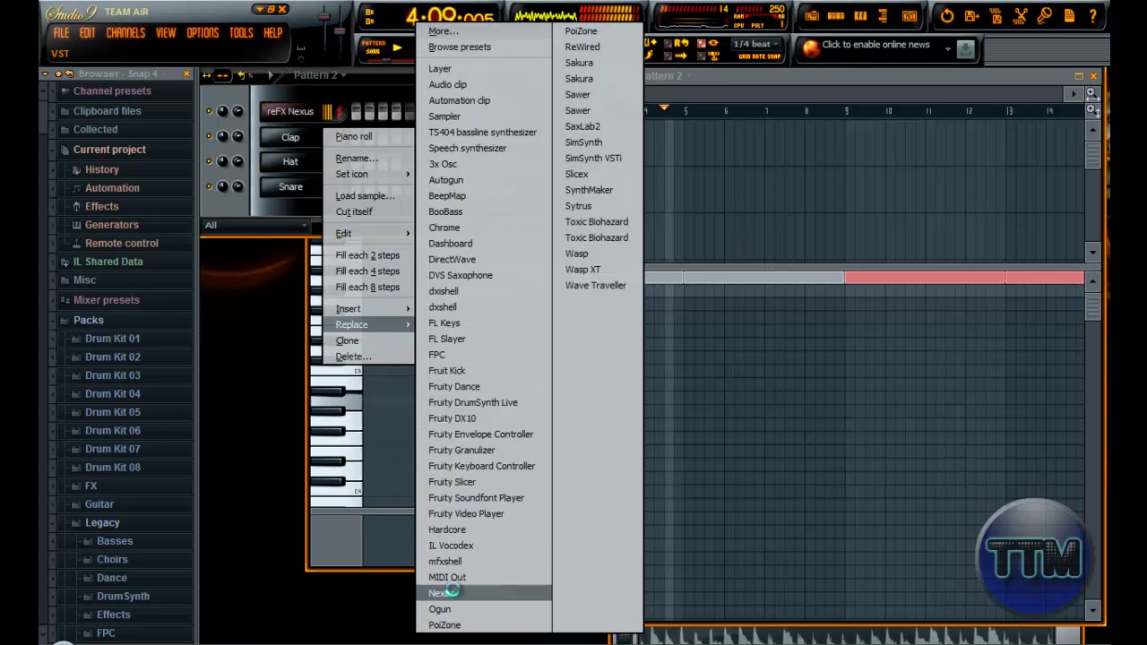
pyautogui.click(453, 593)
pyautogui.press('space')
# Load the LD Hands Up Hook 3 preset from the Dance Leads category in the second Nexus
pyautogui.click(543, 353)
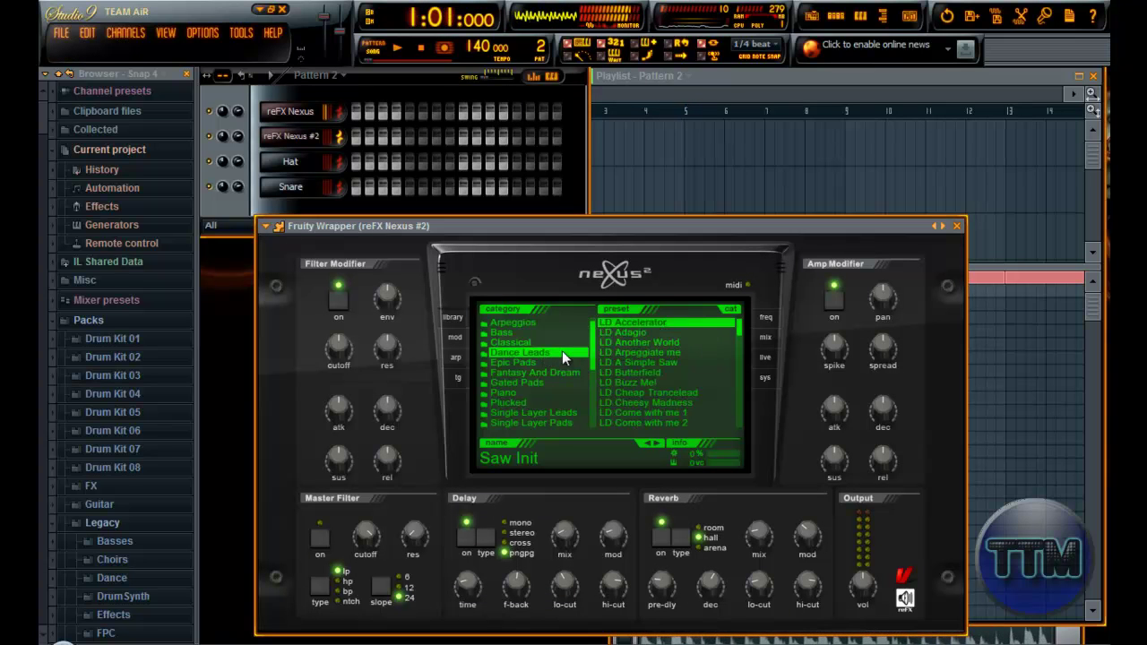
pyautogui.scroll(-5, 679, 387)
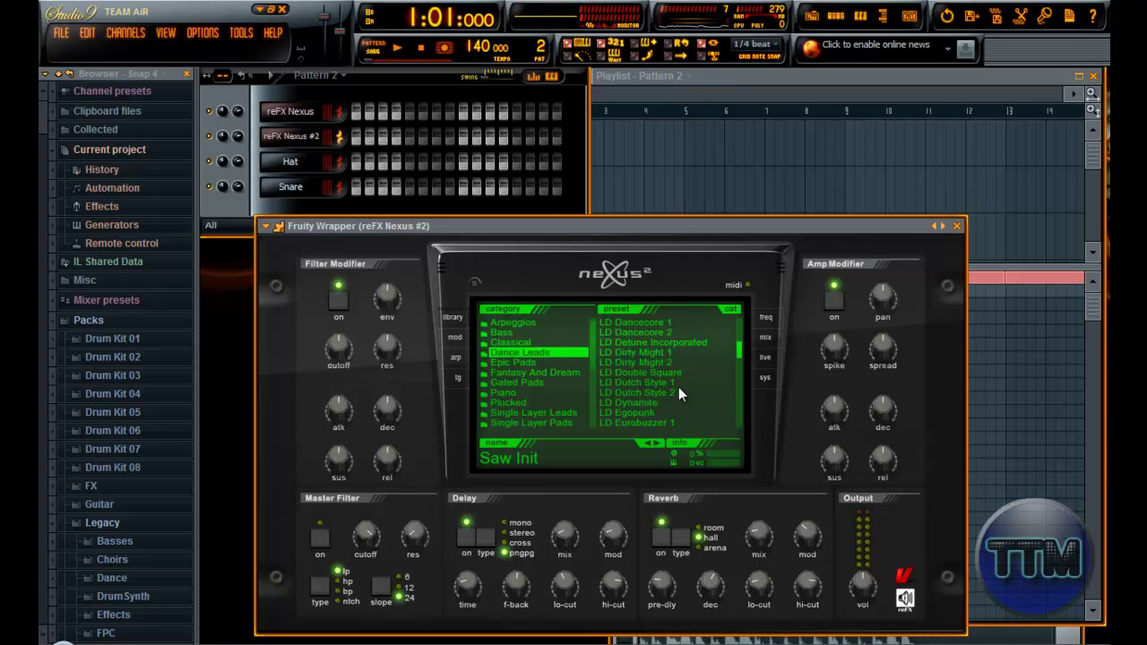
pyautogui.click(673, 422)
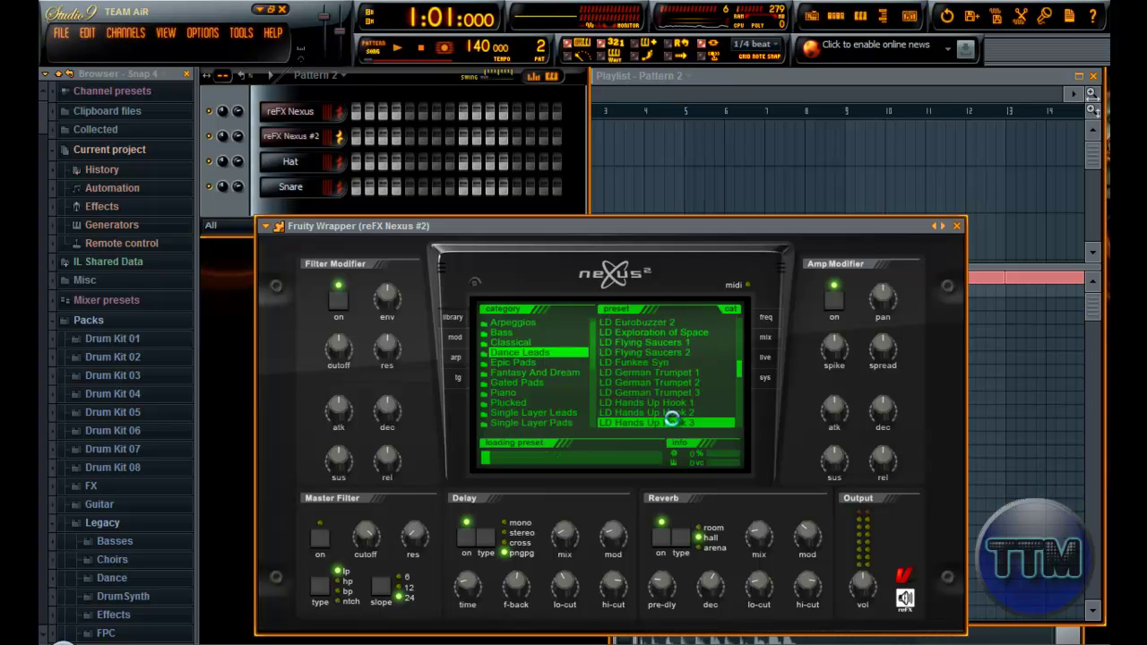
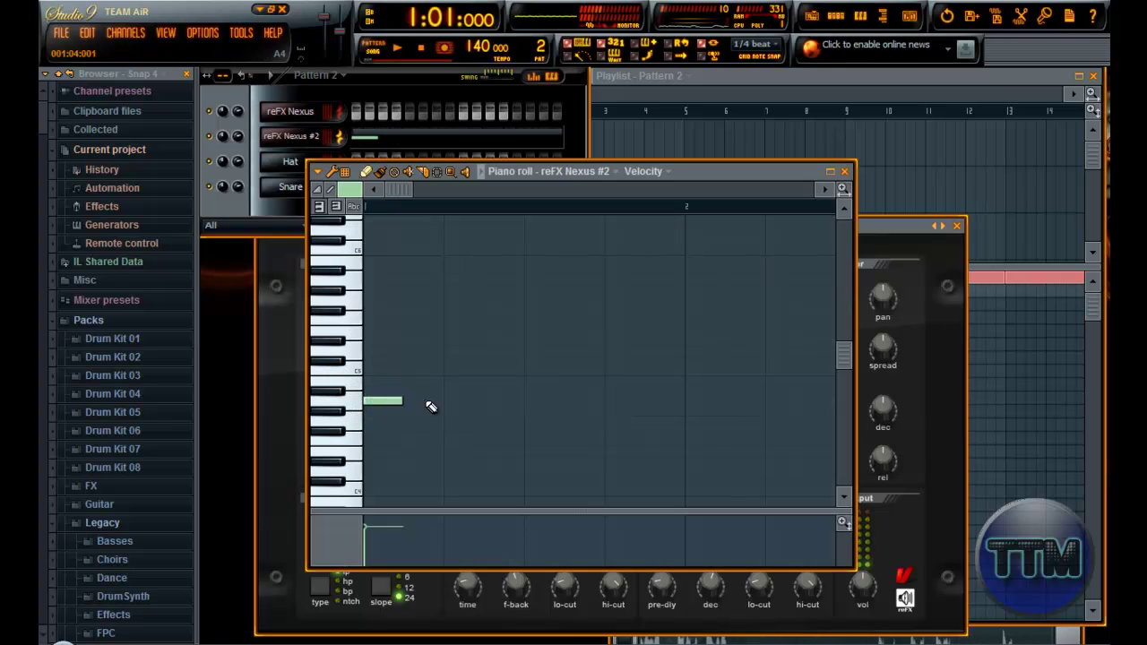
# Place a Pattern 2 clip at bar 5 in the playlist and return to the reFX Nexus #2 piano roll
pyautogui.click(767, 74)
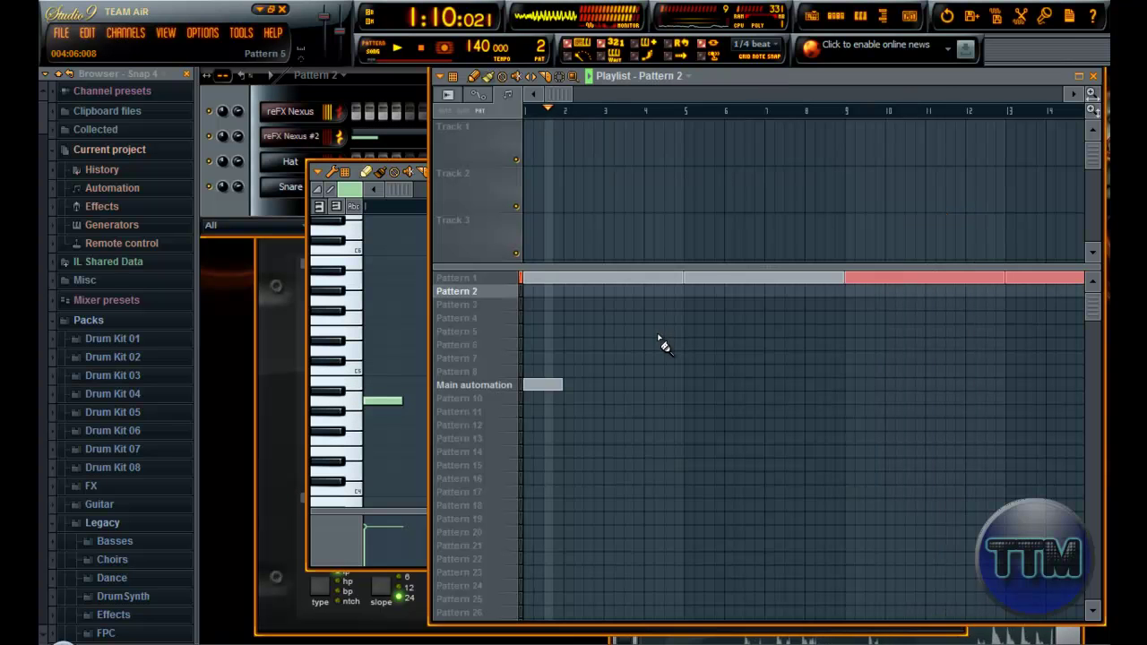
pyautogui.click(686, 292)
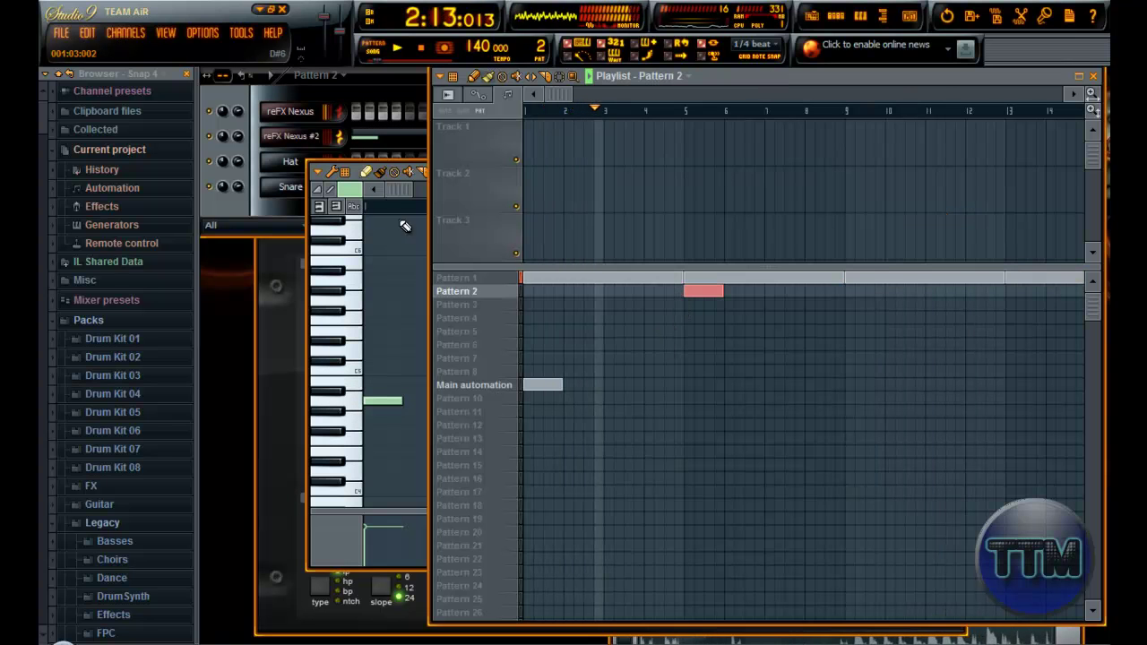
pyautogui.rightClick(325, 134)
pyautogui.click(343, 542)
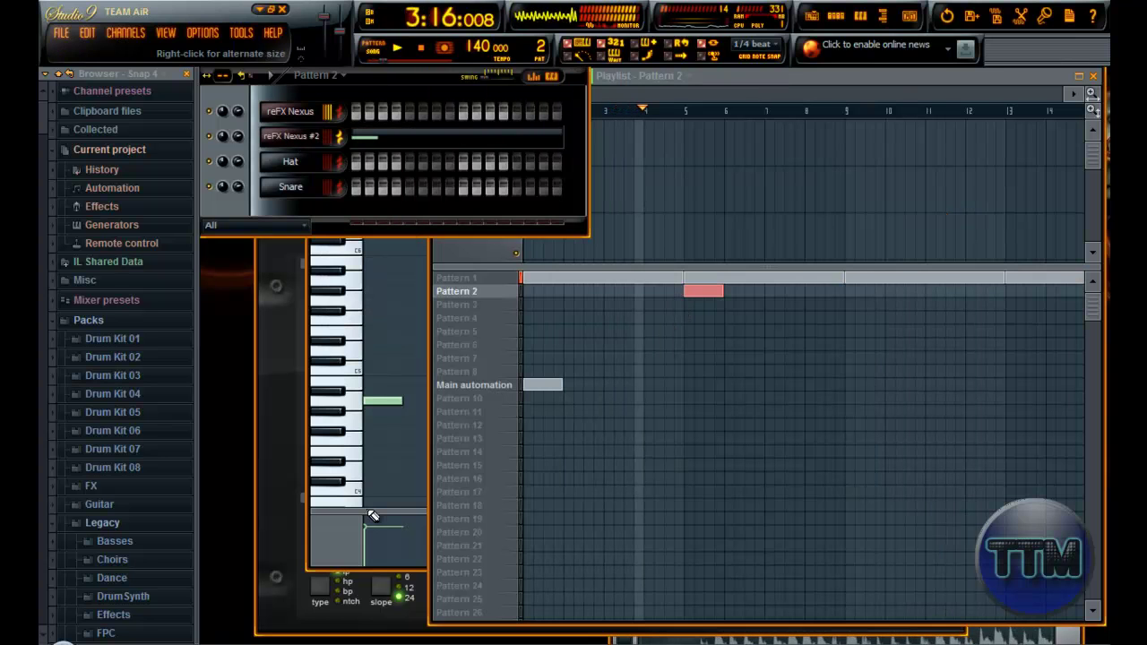
pyautogui.click(342, 543)
# Add two-step A4 notes at steps 5, 8 and 10 of bar 1 and play the pattern
pyautogui.click(447, 401)
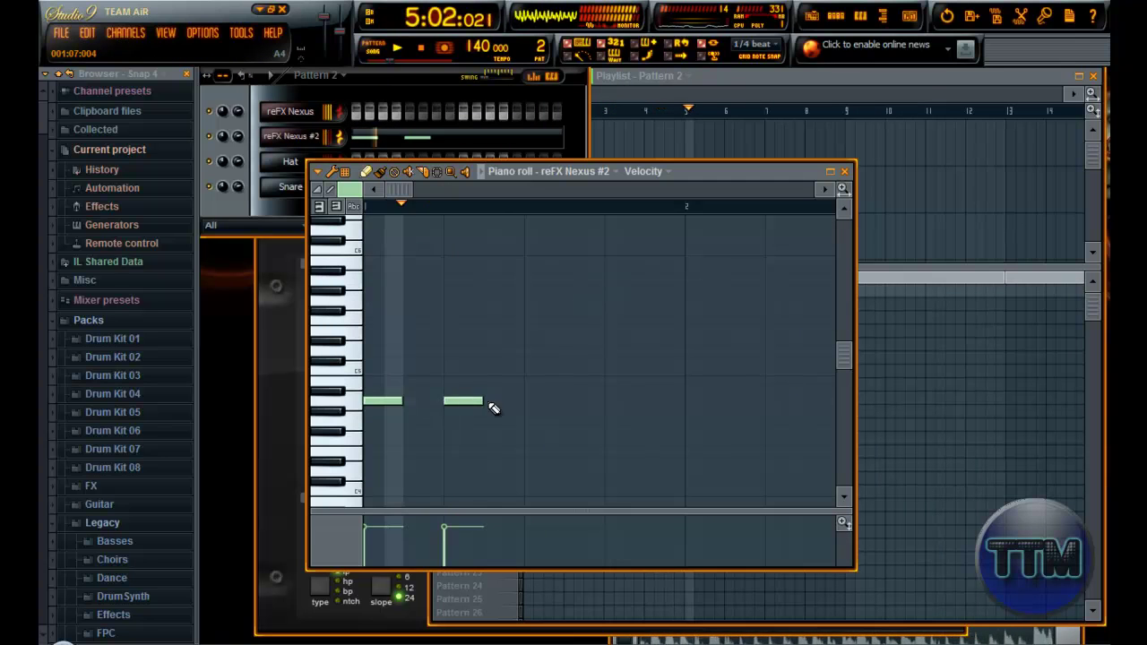
pyautogui.click(527, 401)
pyautogui.moveTo(534, 402)
pyautogui.mouseDown()
pyautogui.moveTo(553, 403)
pyautogui.moveTo(532, 401)
pyautogui.mouseUp()
pyautogui.click(397, 47)
pyautogui.press('space')
pyautogui.press('space')
pyautogui.press('space')
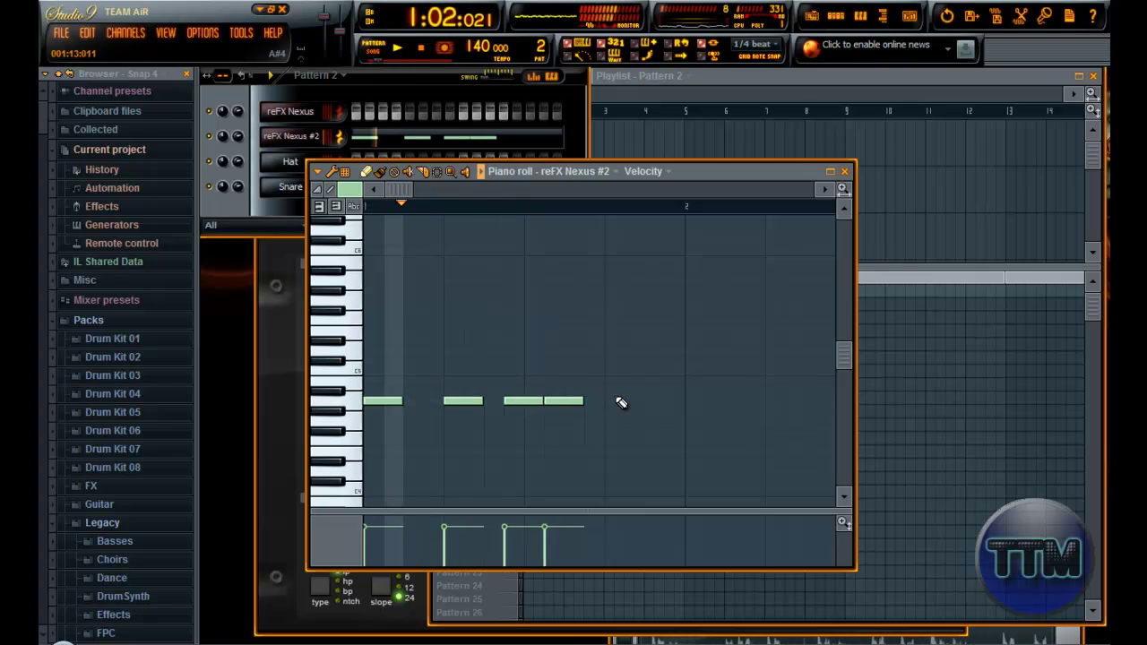
# Move the last A4 note of bar 1 one step later to step 11 and play the pattern
pyautogui.press('space')
pyautogui.moveTo(556, 400); pyautogui.dragTo(575, 401)
pyautogui.press('space')
pyautogui.press('space')
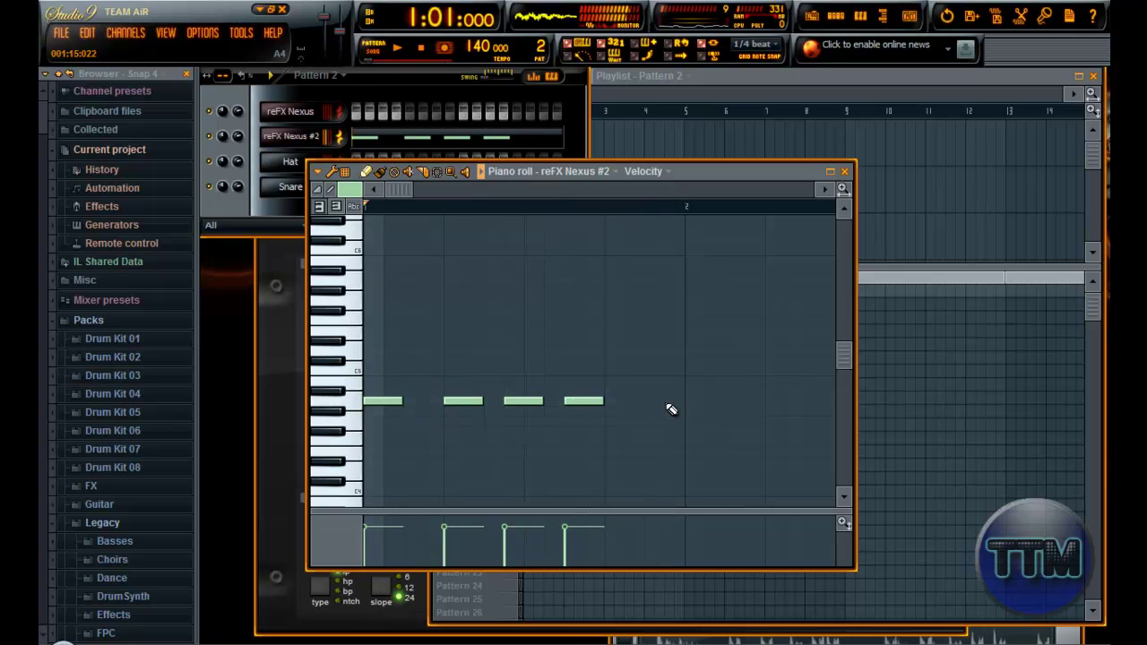
# Fill bar 2 with two-step notes, A4 at steps 1, 5 and 8, C5 at steps 11 and 15, B4 at step 13, and play it
pyautogui.click(689, 404)
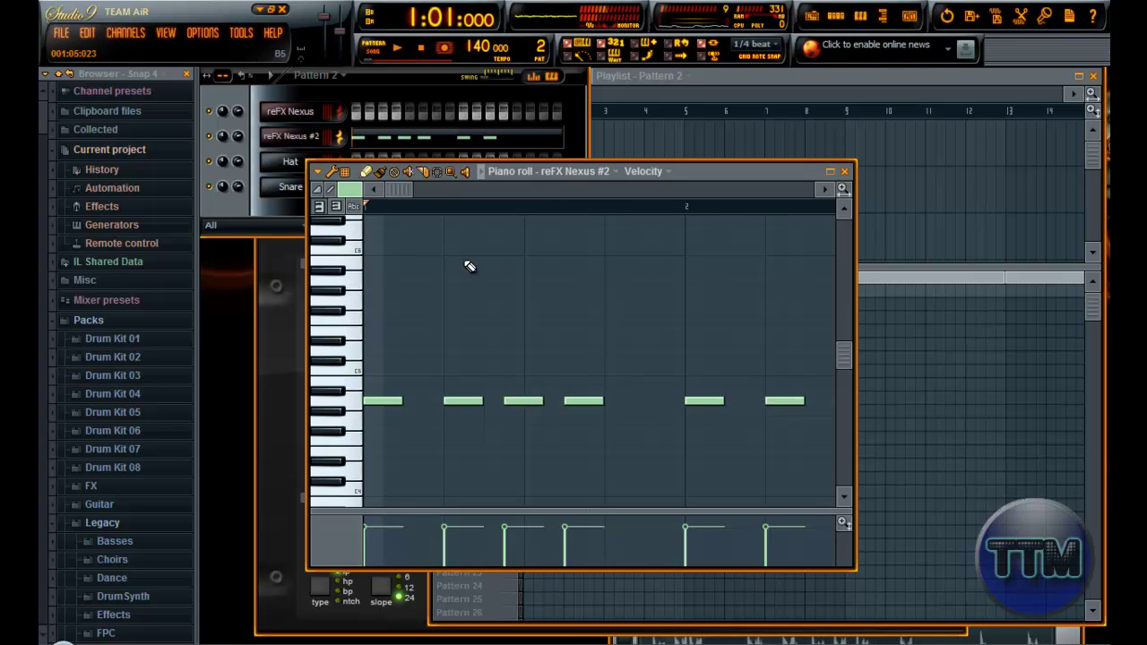
pyautogui.moveTo(399, 190); pyautogui.dragTo(509, 268)
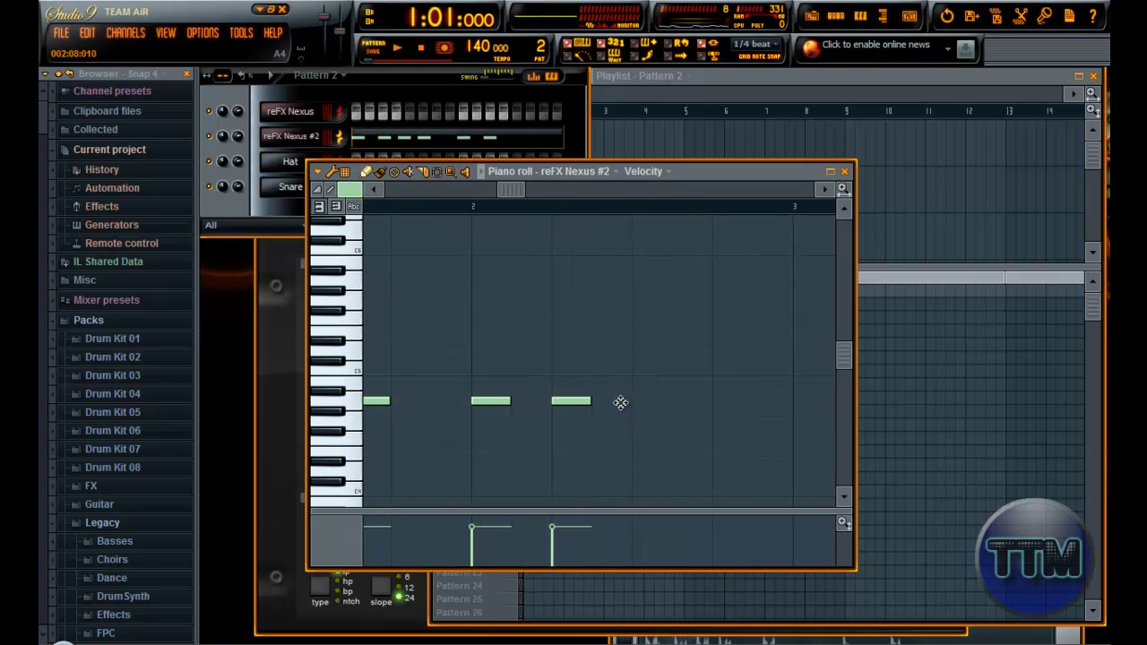
pyautogui.click(677, 371)
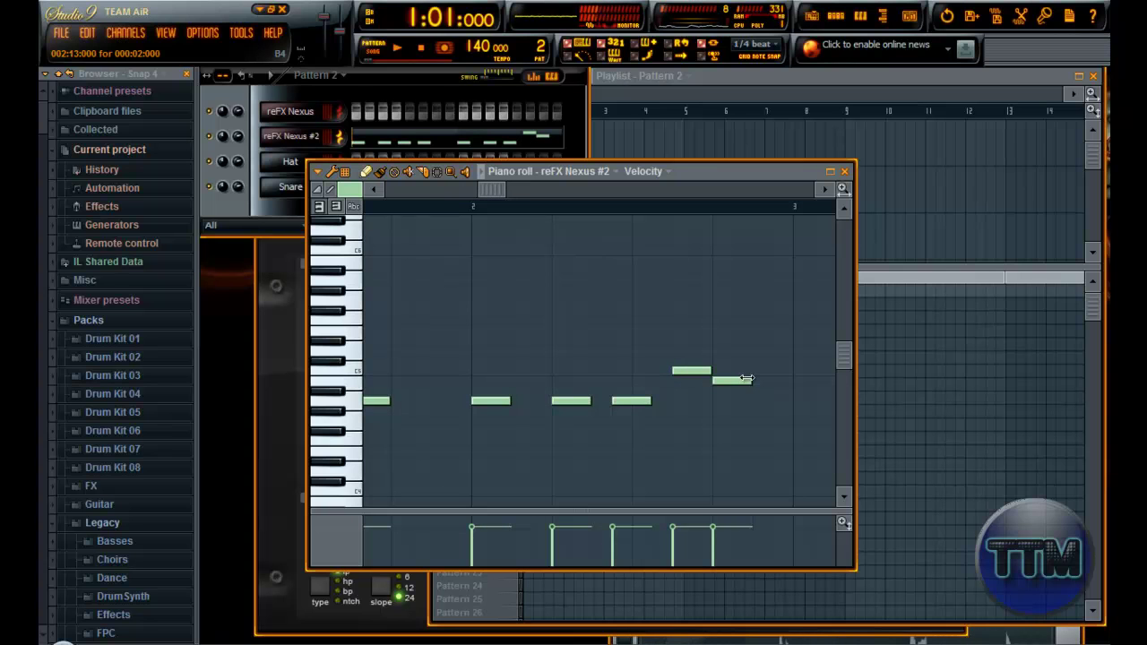
pyautogui.click(757, 372)
pyautogui.moveTo(485, 192)
pyautogui.mouseDown()
pyautogui.moveTo(409, 186)
pyautogui.moveTo(538, 193)
pyautogui.mouseUp()
pyautogui.press('space')
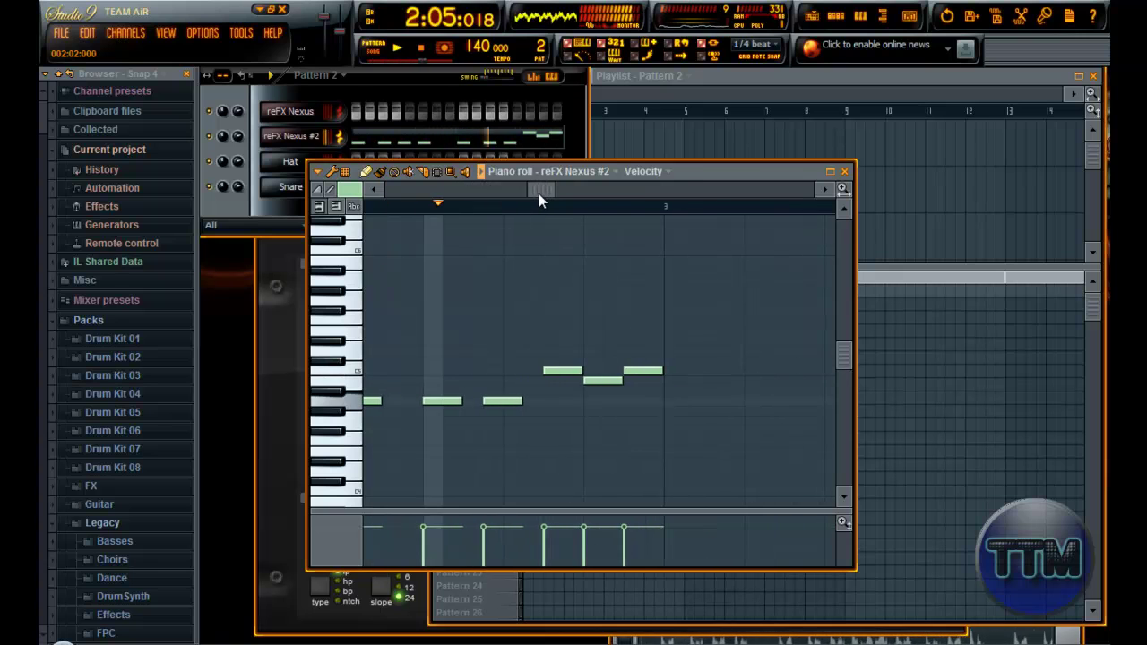
pyautogui.press('space')
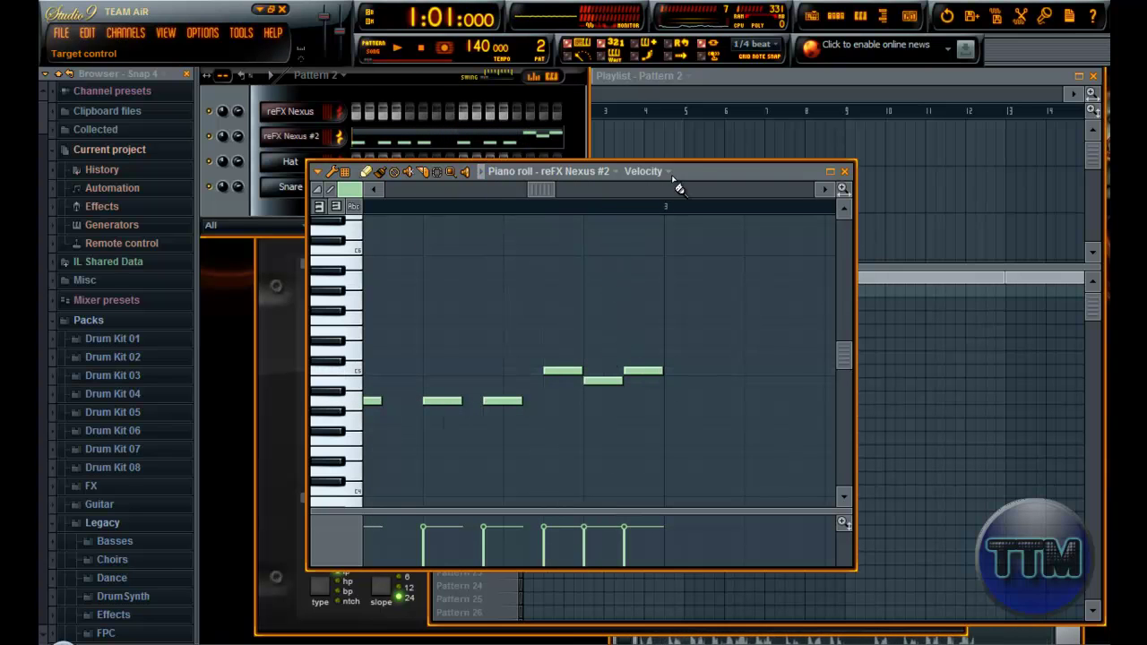
# Play the song from the playlist through the Pattern 2 clip and lower the tempo to 138 BPM
pyautogui.click(839, 81)
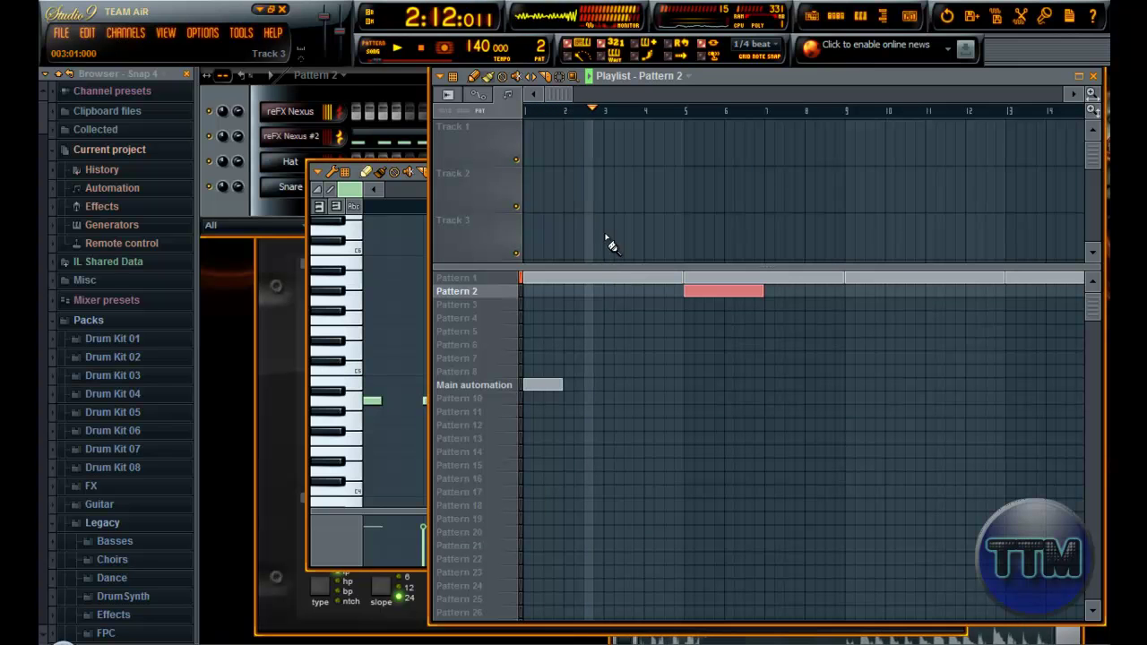
pyautogui.scroll(-2, 470, 45)
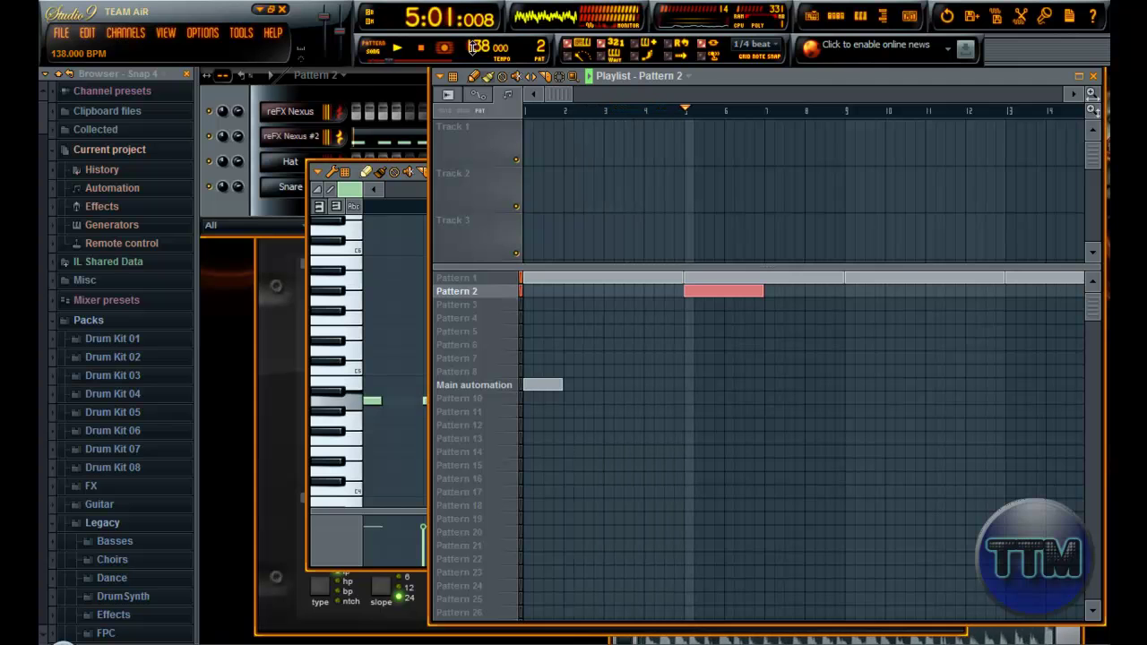
pyautogui.moveTo(563, 92); pyautogui.dragTo(635, 111)
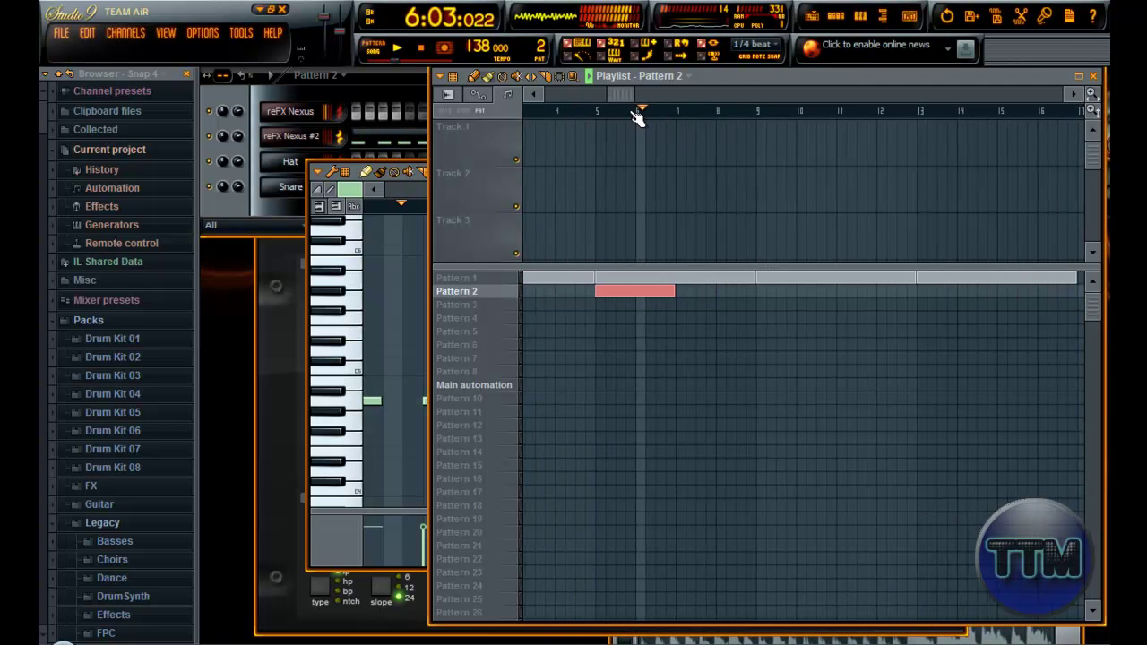
pyautogui.press('space')
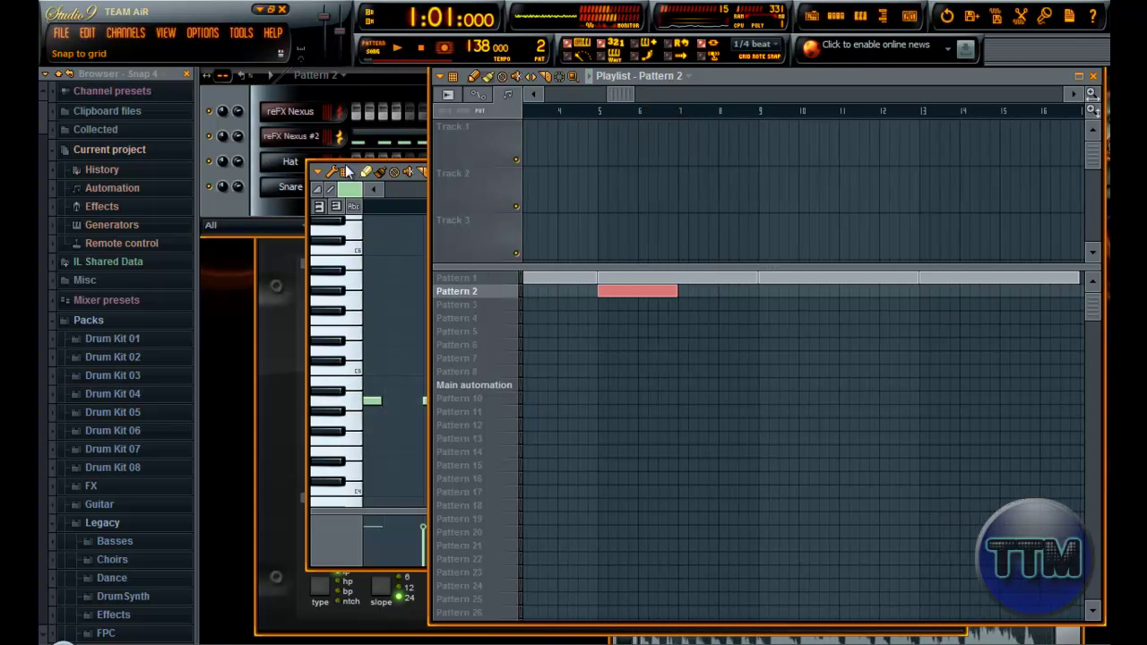
# Return to the reFX Nexus #2 piano roll, maximize it and play the lead pattern from bar 1
pyautogui.click(307, 460)
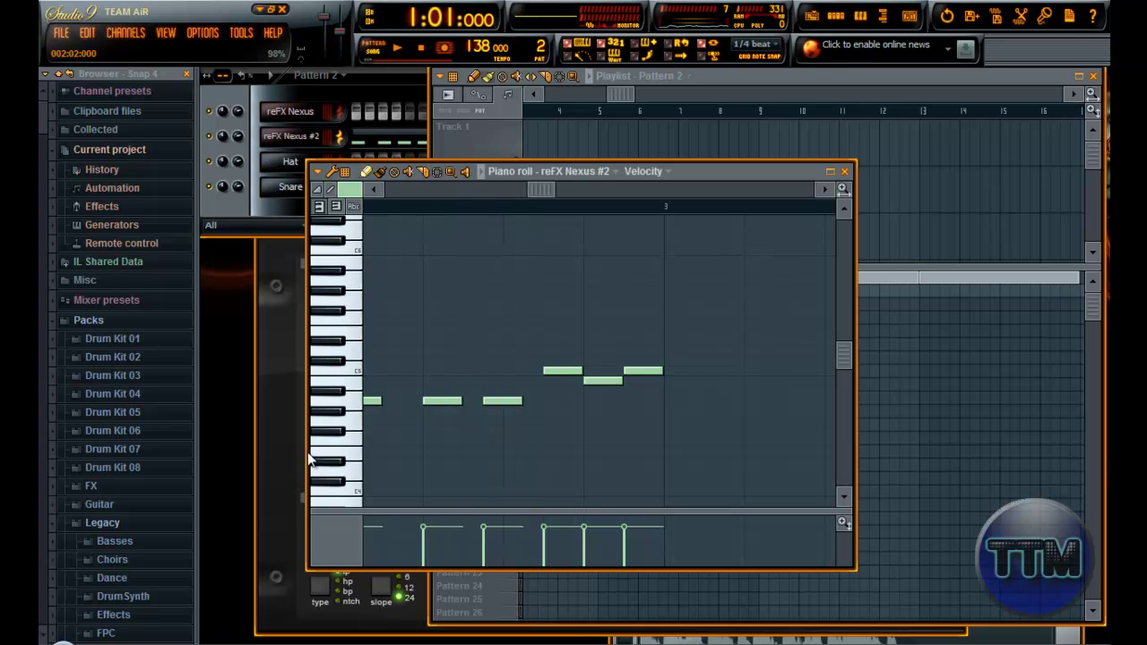
pyautogui.press('space')
pyautogui.click(830, 171)
pyautogui.press('space')
pyautogui.moveTo(552, 90); pyautogui.dragTo(279, 91)
pyautogui.press('space')
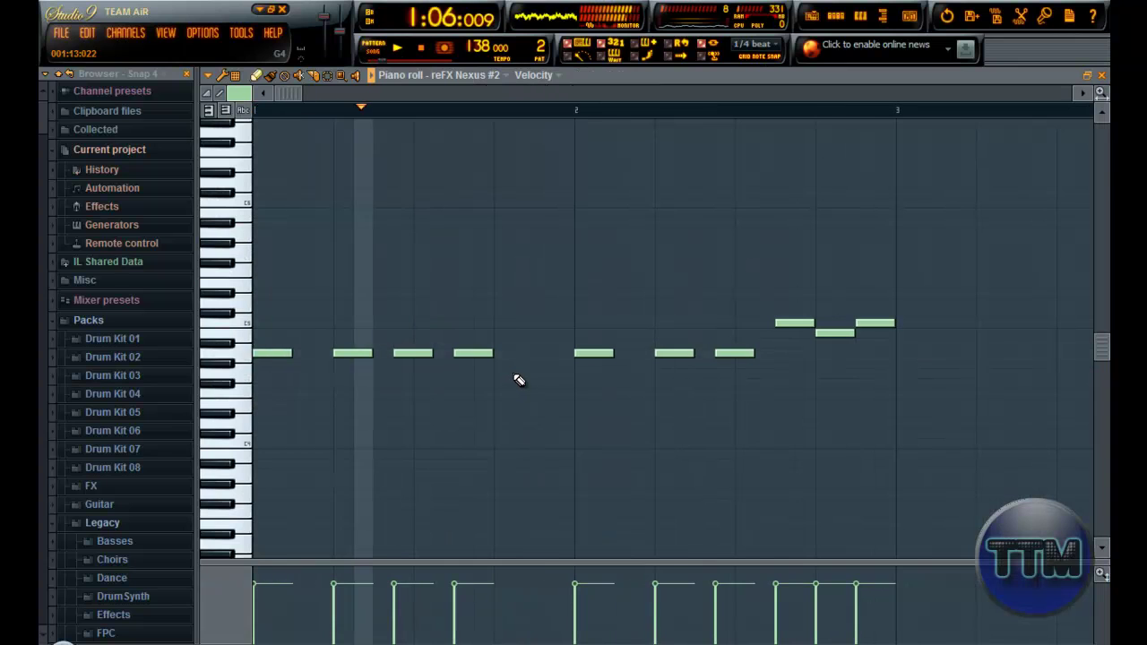
pyautogui.press('space')
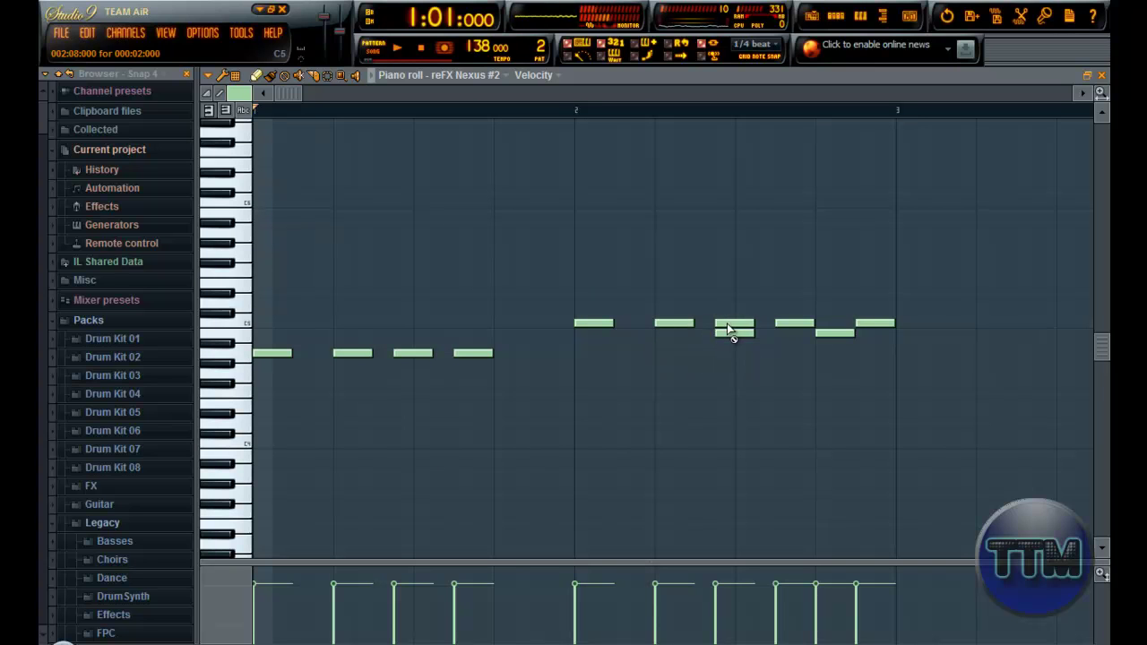
# Play the lead and rework the end of bar 2 to B4 at step 11, G4 at step 13 and A4 at step 15
pyautogui.press('space')
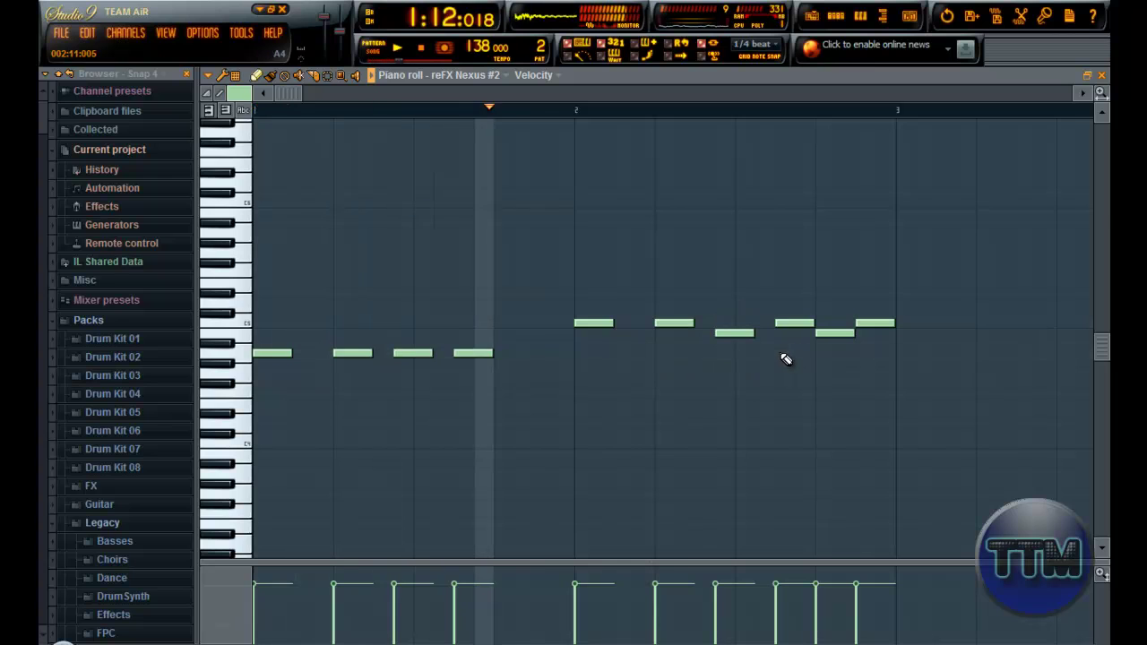
pyautogui.press('space')
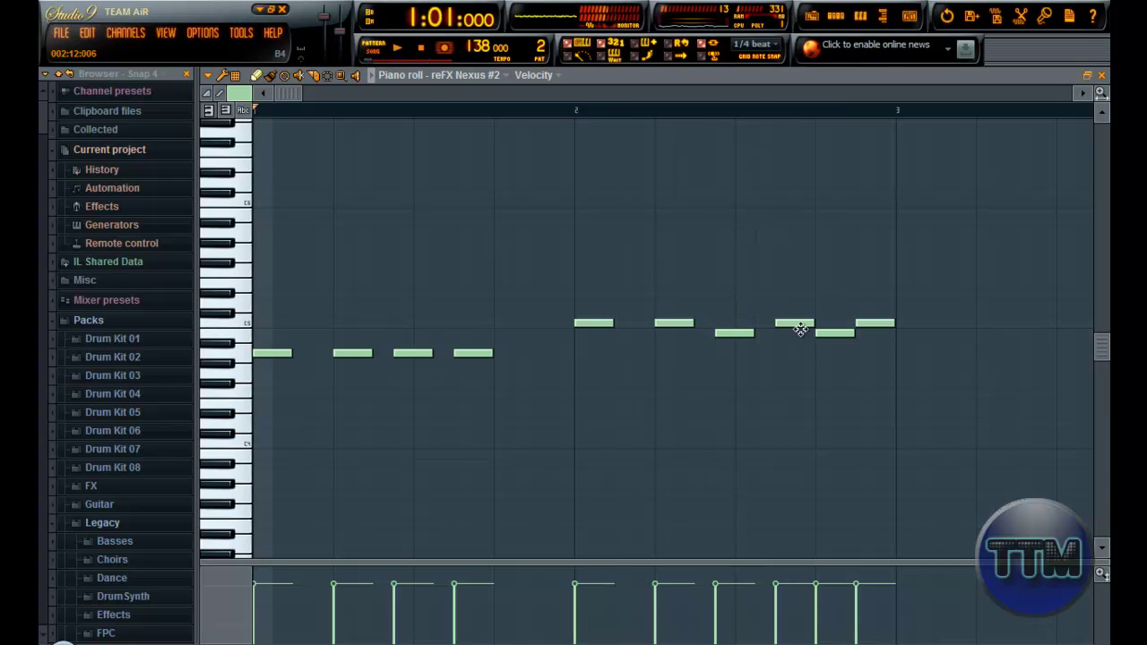
pyautogui.click(801, 333)
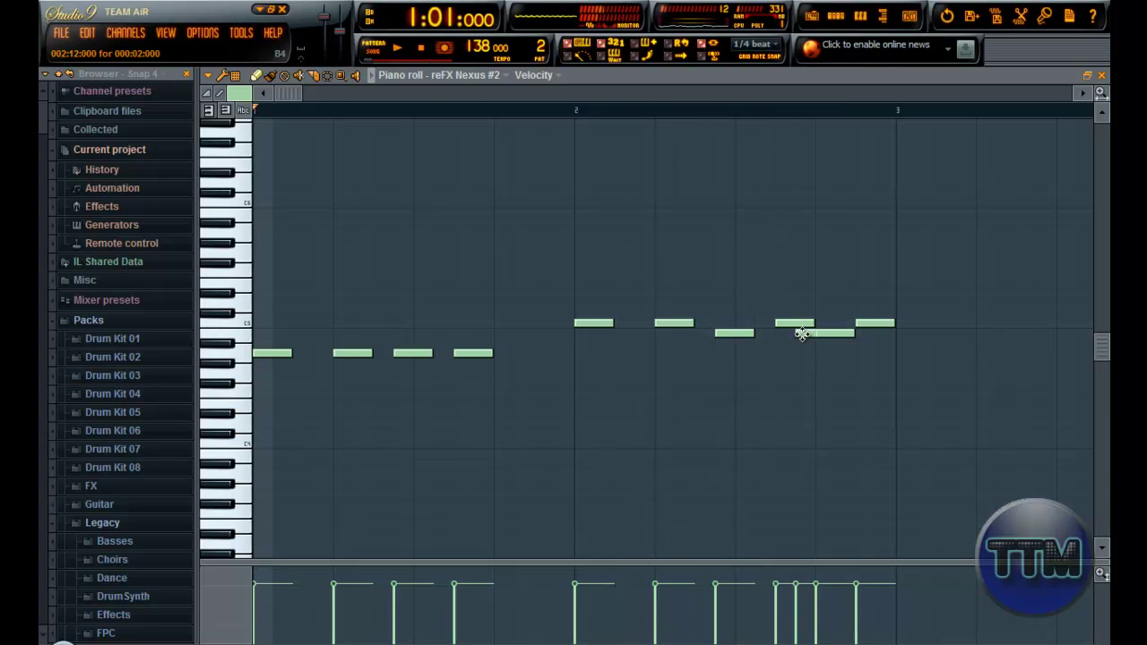
pyautogui.click(829, 366)
pyautogui.rightClick(836, 337)
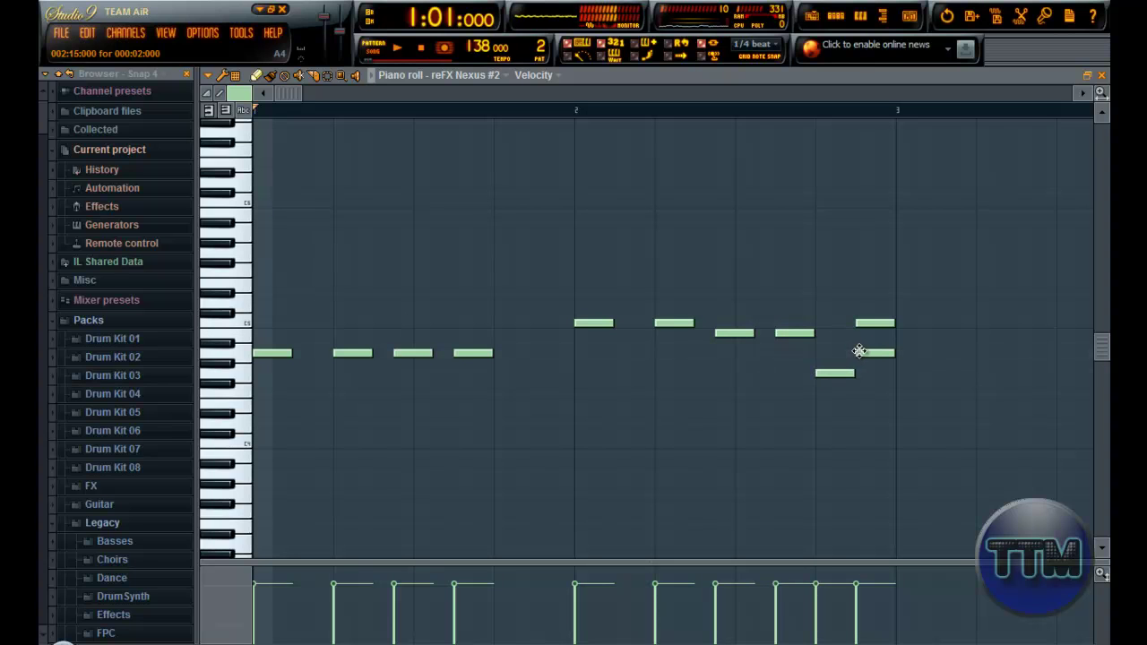
pyautogui.press('space')
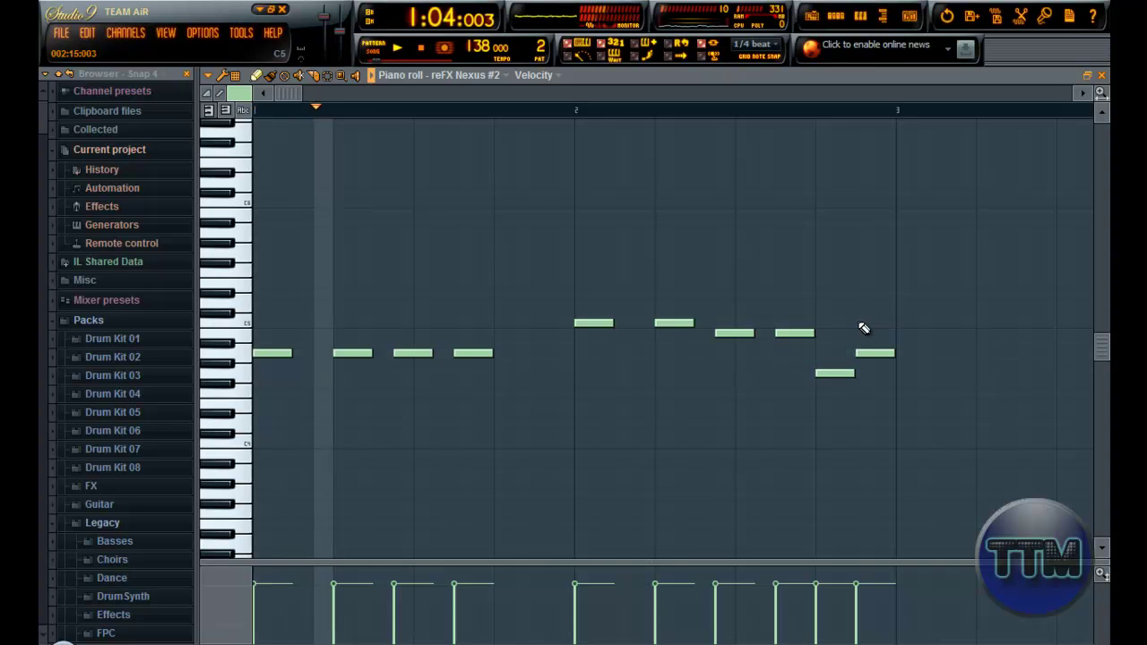
# Raise the last note of bar 2 to B4 and replay the pattern into bar 2
pyautogui.moveTo(871, 355); pyautogui.dragTo(870, 332)
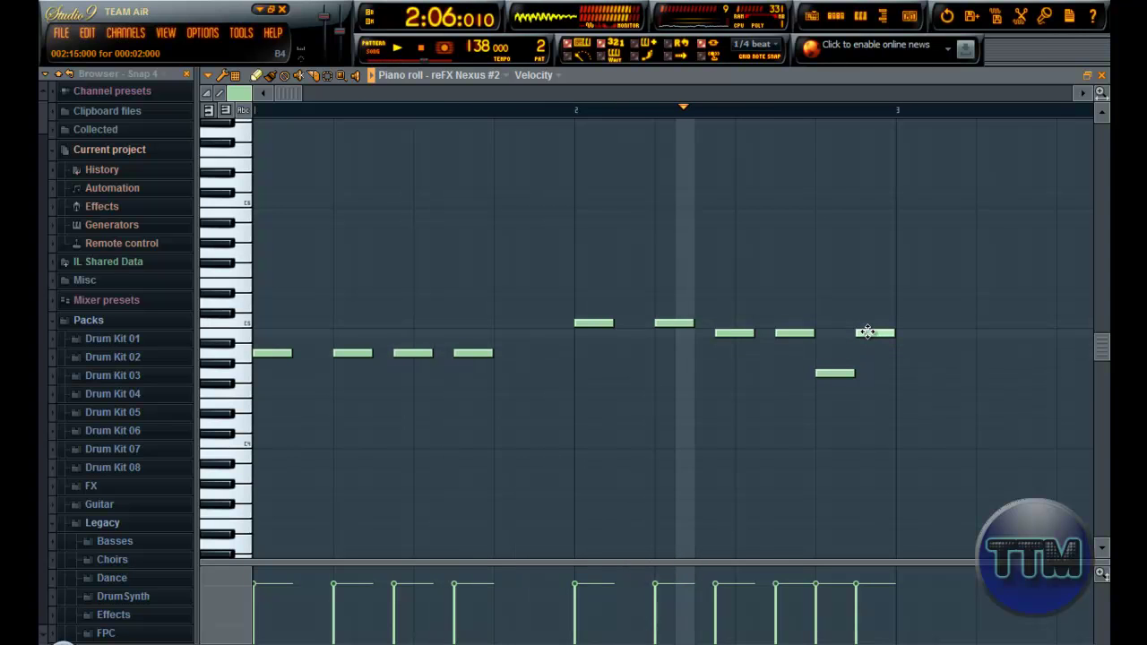
pyautogui.press('space')
pyautogui.press('space')
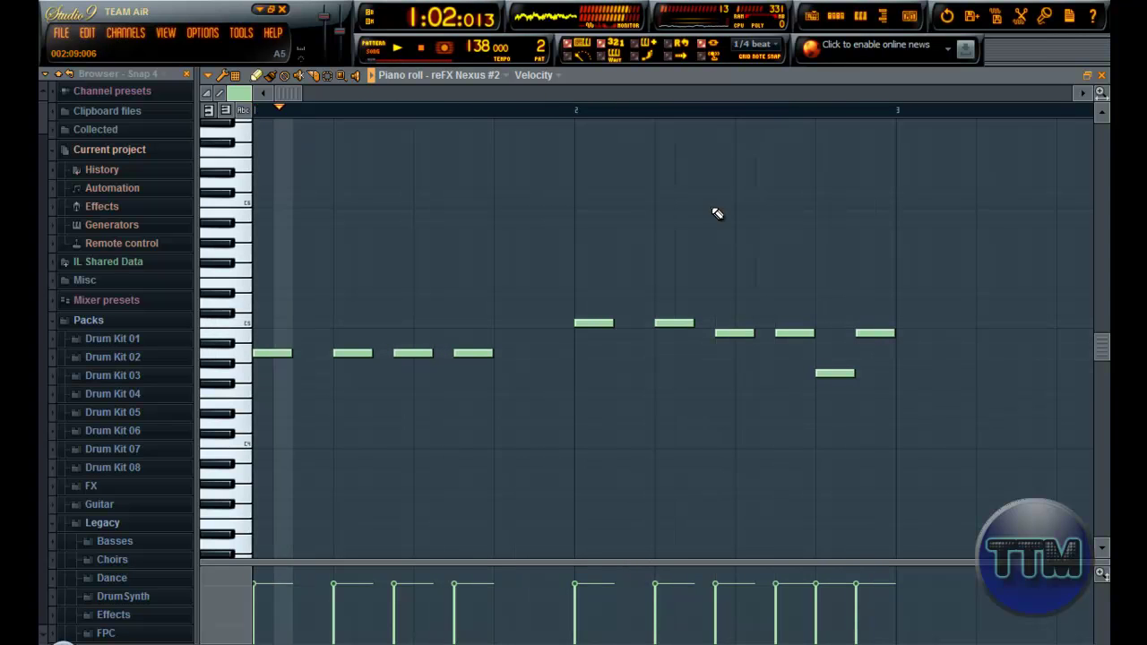
pyautogui.moveTo(548, 98); pyautogui.dragTo(391, 98)
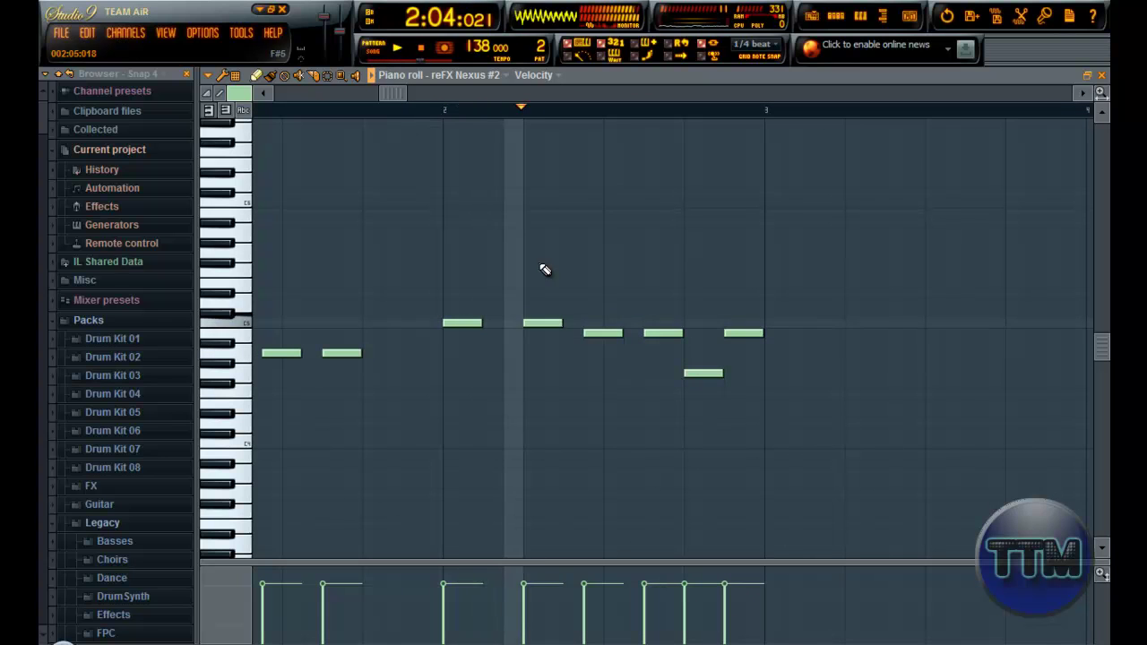
pyautogui.press('space')
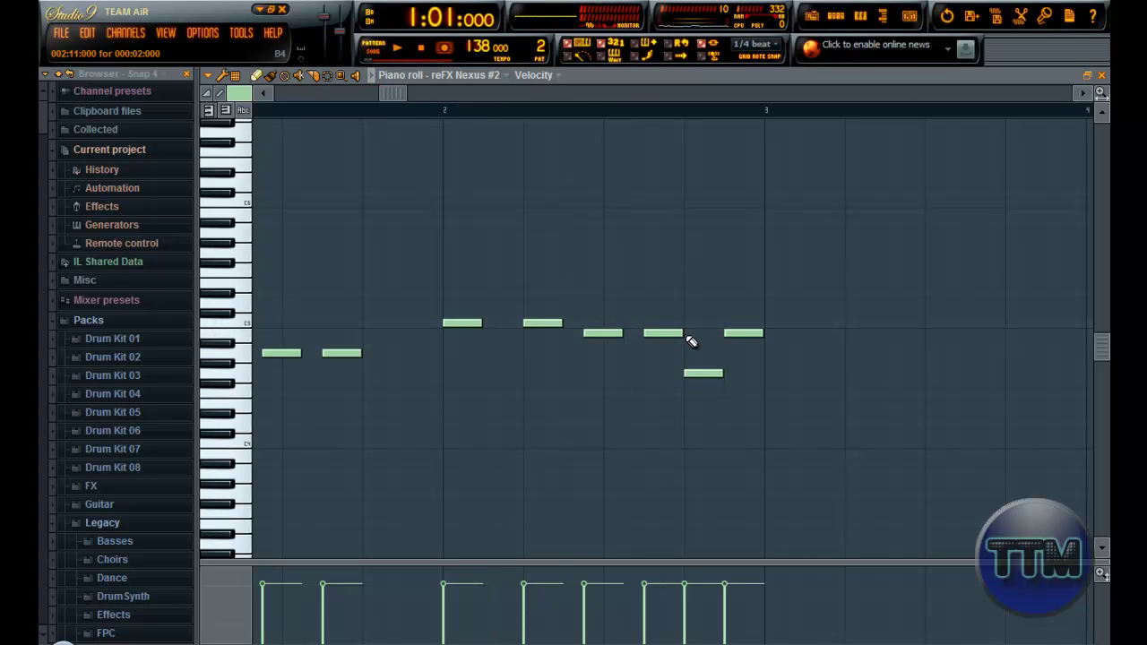
# Replace the G4 at step 13 and the B4 at step 15 of bar 2 with B4 at step 14 and C5 at step 16, and play it
pyautogui.rightClick(717, 335)
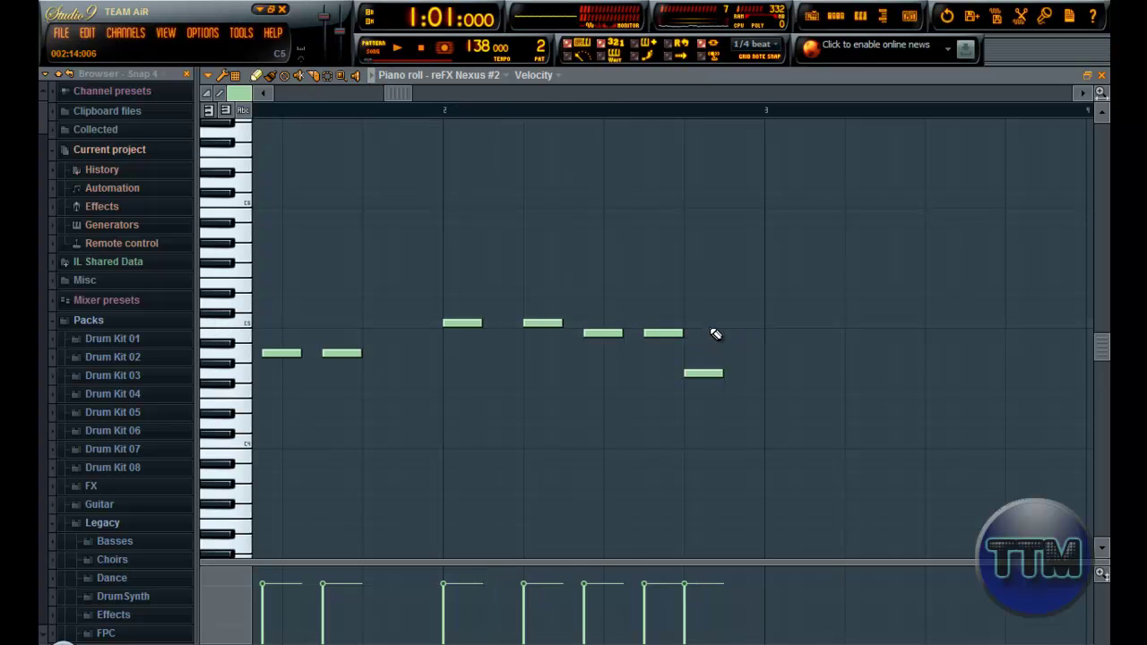
pyautogui.moveTo(710, 327); pyautogui.dragTo(709, 335)
pyautogui.click(752, 322)
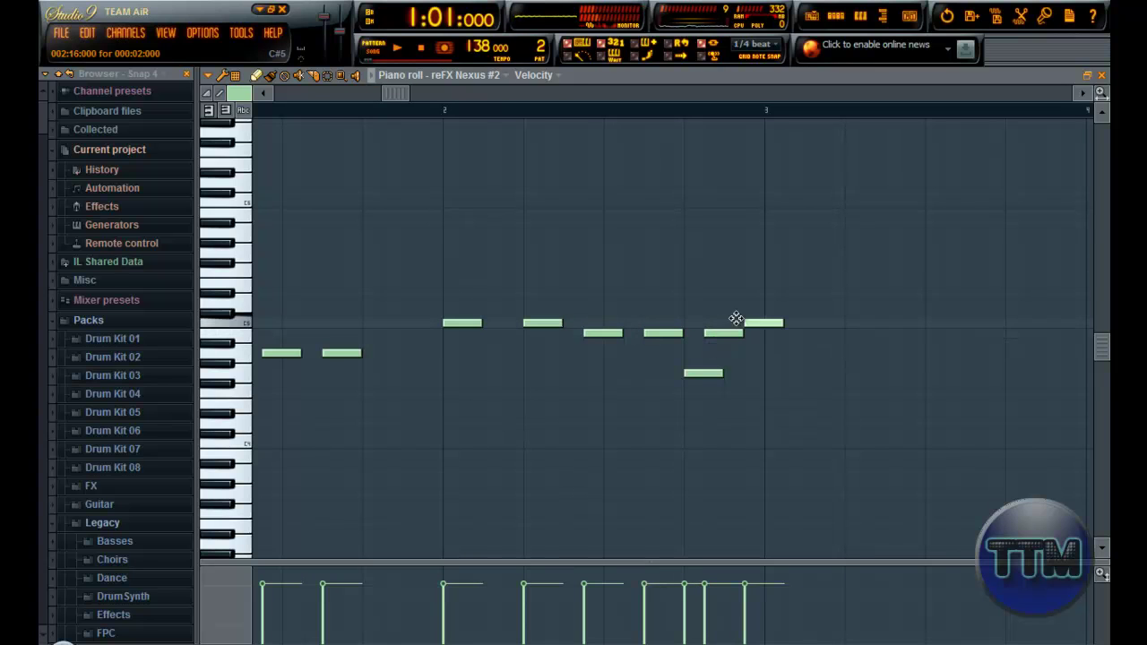
pyautogui.click(423, 109)
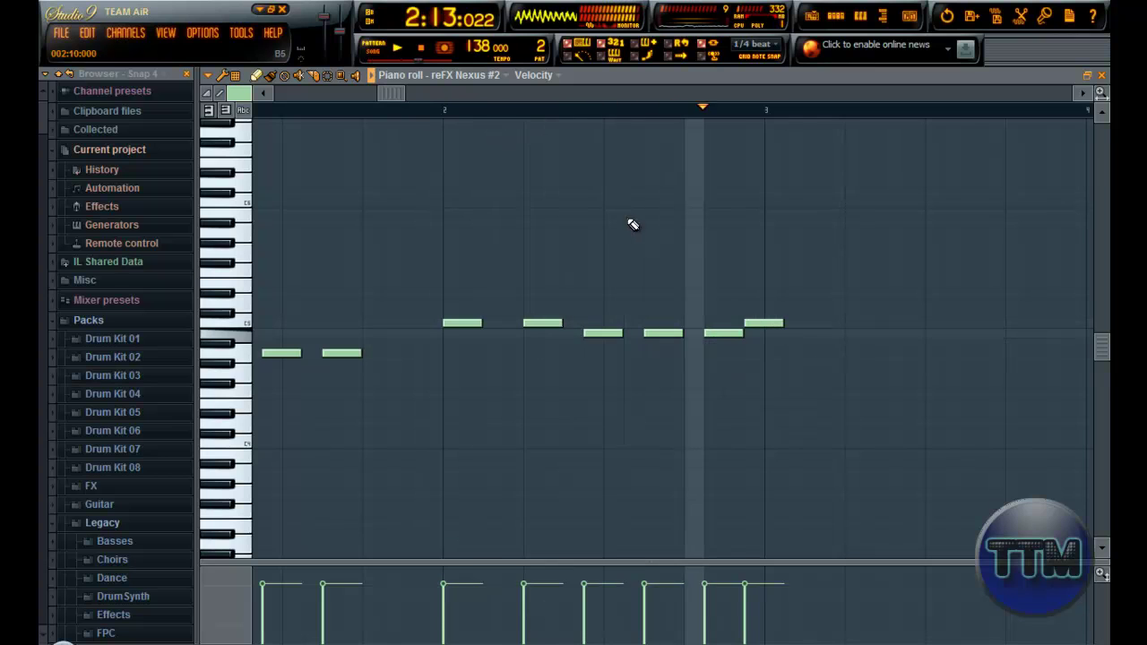
pyautogui.press('space')
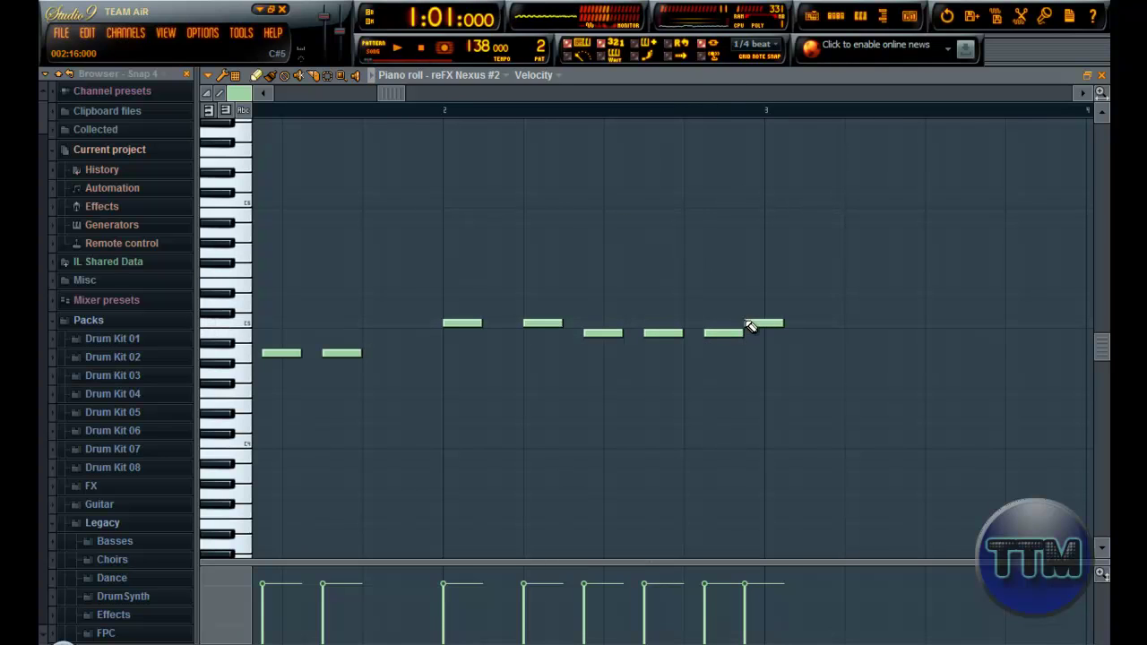
# Shift the last two notes of bar 2 one step earlier, B4 to step 13 and C5 to step 15, and play the bar
pyautogui.moveTo(721, 334); pyautogui.dragTo(743, 323)
pyautogui.press('space')
pyautogui.click(428, 109)
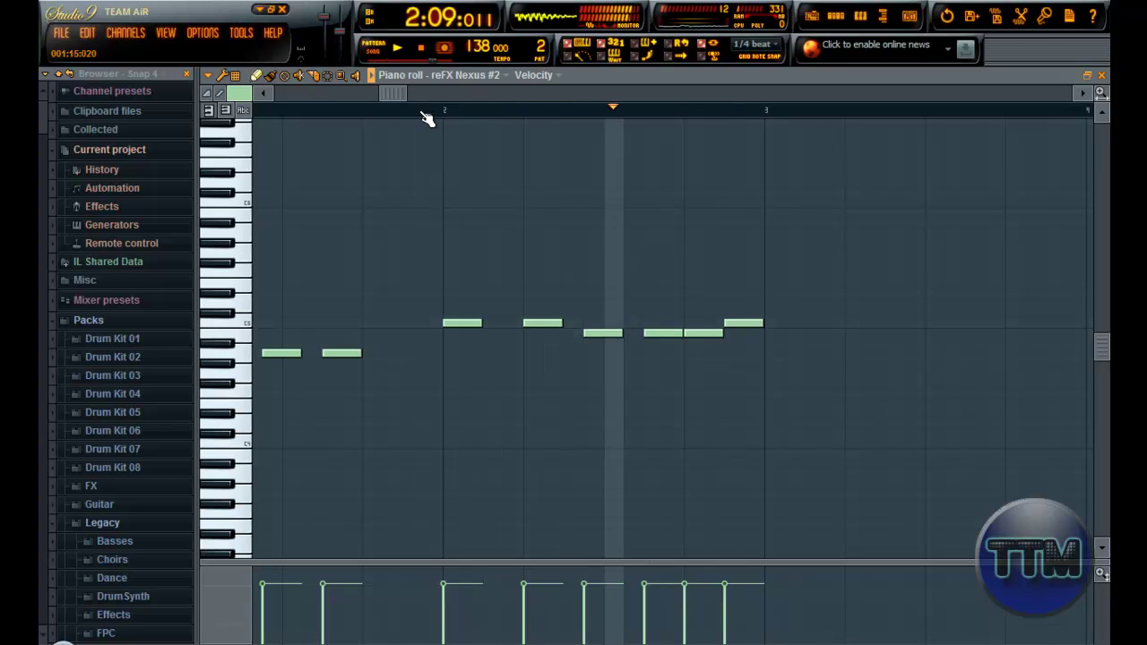
pyautogui.press('space')
# Add two-step G4 notes at steps 1, 5, 8 and 11 of bar 3 and play from the end of bar 2
pyautogui.click(769, 373)
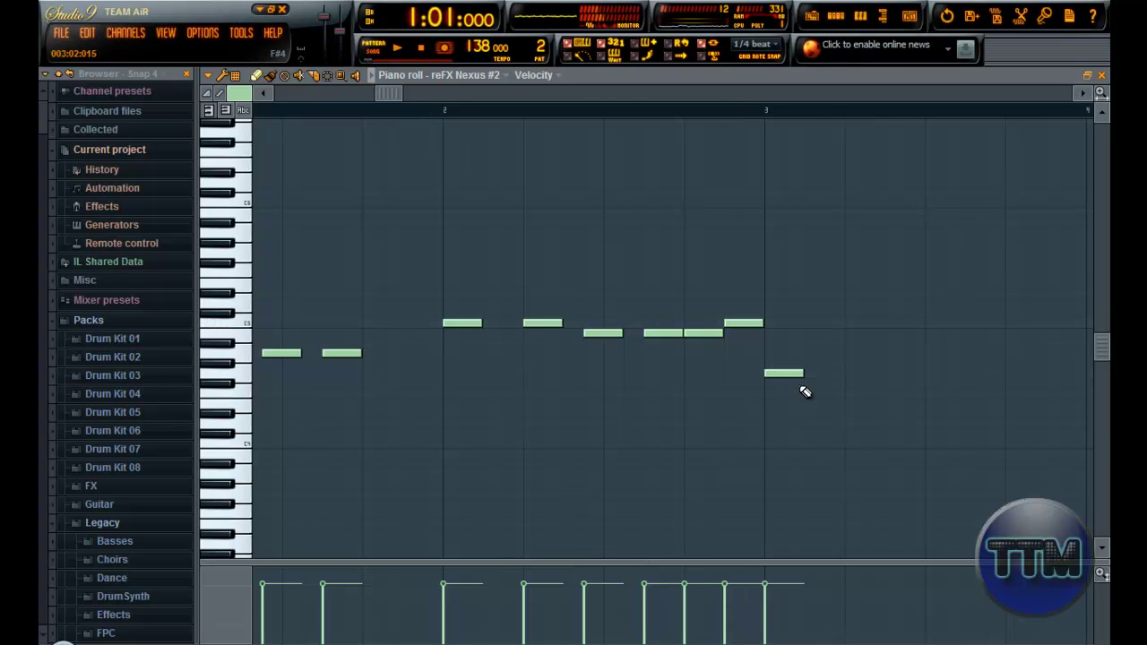
pyautogui.click(850, 375)
pyautogui.click(909, 373)
pyautogui.click(966, 375)
pyautogui.press('space')
pyautogui.click(584, 108)
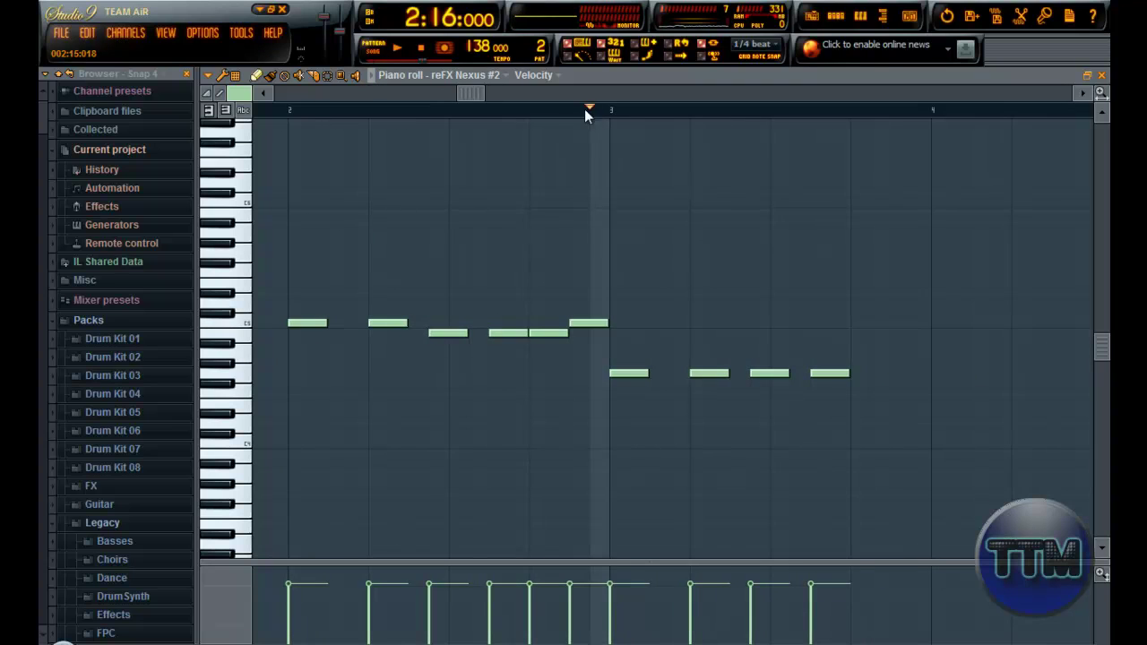
pyautogui.press('space')
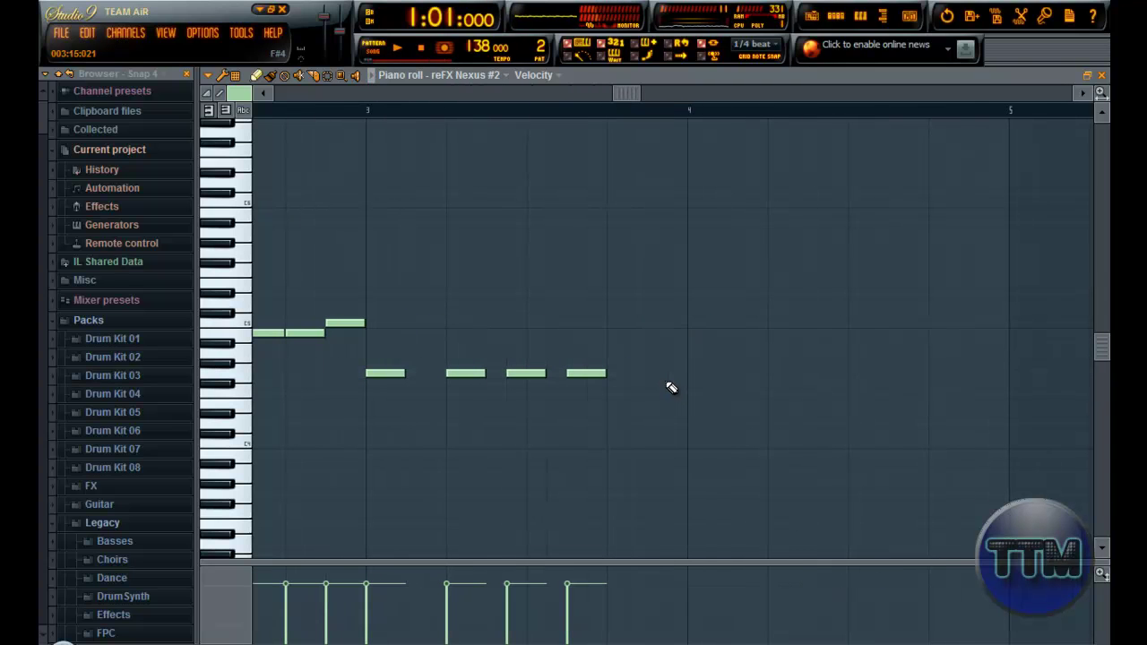
# Add an E4 at step 1 and a G4 at step 3 of bar 4 and play from bar 3
pyautogui.moveTo(640, 93); pyautogui.dragTo(682, 126)
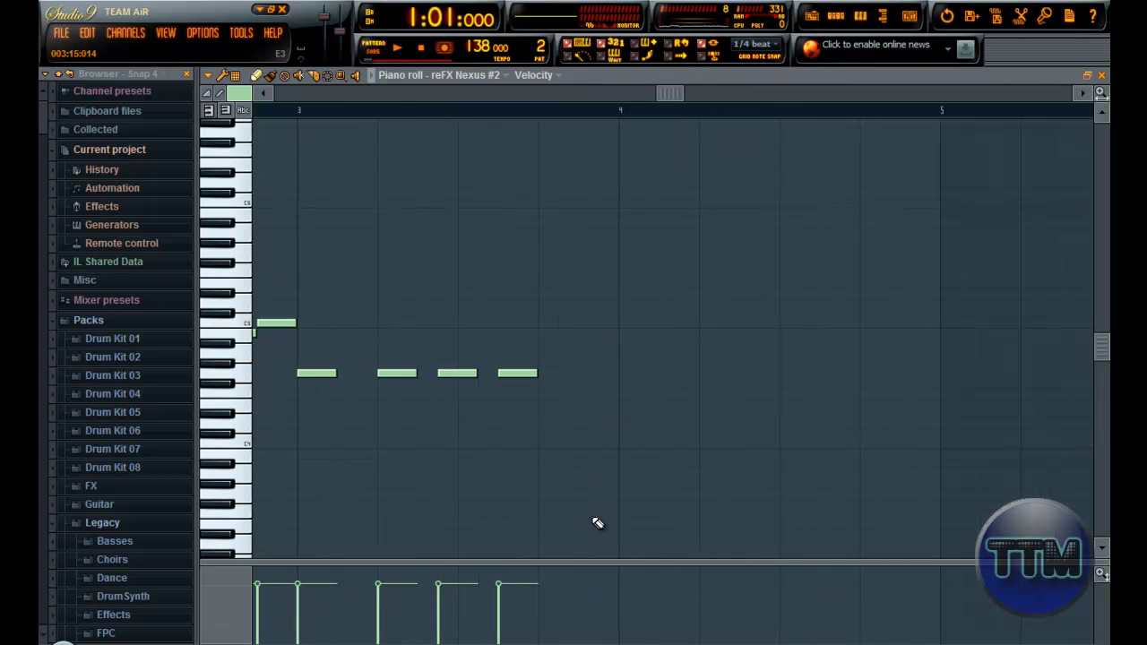
pyautogui.click(620, 377)
pyautogui.moveTo(623, 376); pyautogui.dragTo(633, 403)
pyautogui.click(665, 375)
pyautogui.press('space')
pyautogui.click(307, 108)
pyautogui.press('space')
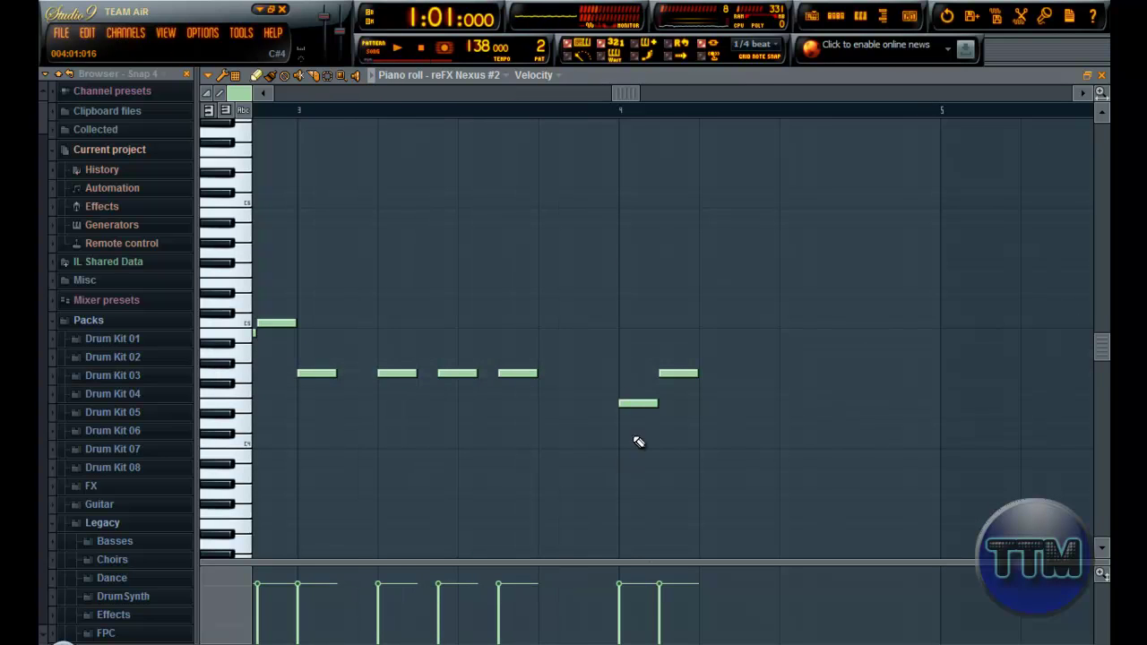
# Move the E4 and following G4 two steps earlier, add a G4 at step 5 of bar 4, and play the transition
pyautogui.moveTo(627, 404); pyautogui.dragTo(584, 403)
pyautogui.moveTo(680, 371); pyautogui.dragTo(639, 372)
pyautogui.click(701, 375)
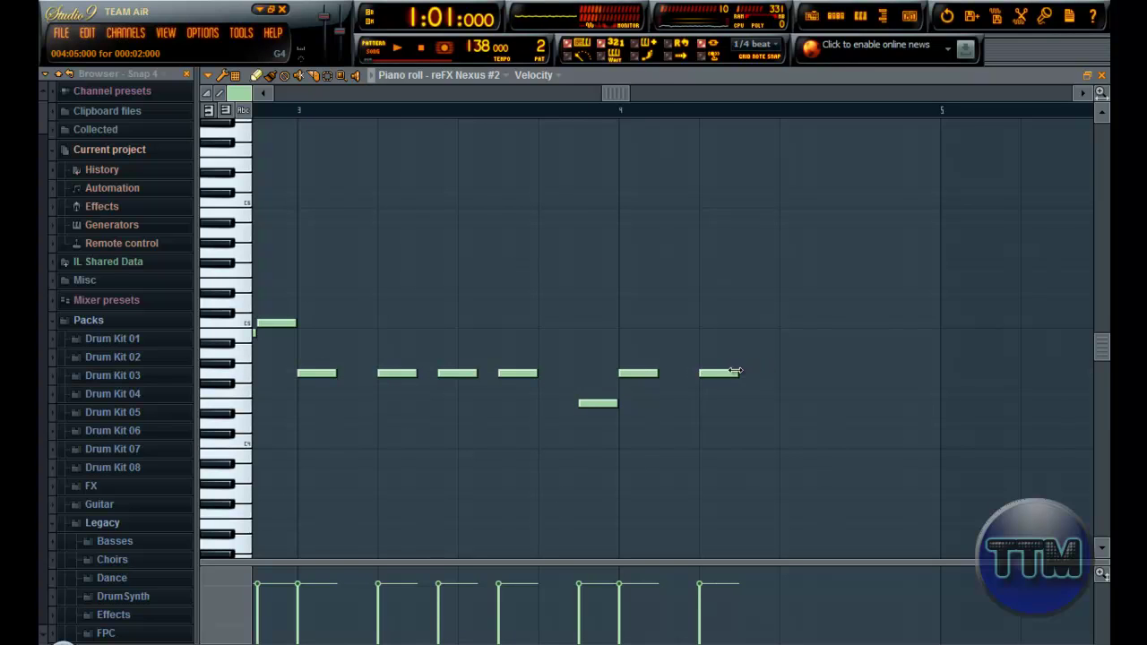
pyautogui.click(589, 109)
pyautogui.press('space')
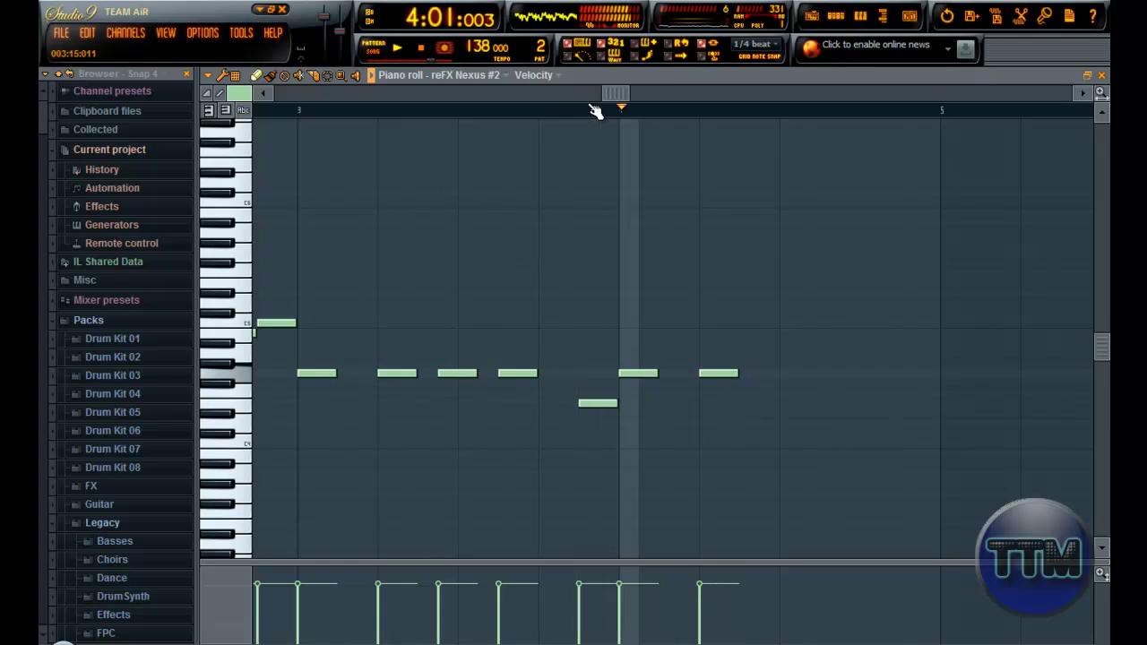
pyautogui.press('space')
# Add A4 at step 9, B4 at step 11 and C5 at step 13 of bar 4, and play the phrase
pyautogui.click(782, 353)
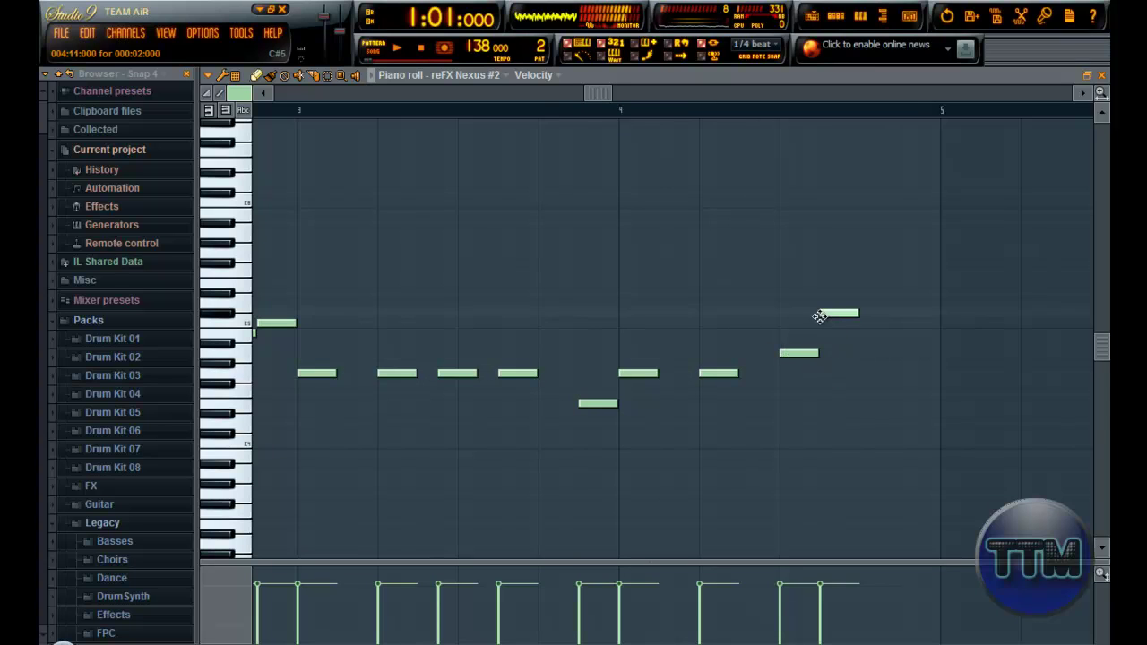
pyautogui.click(822, 322)
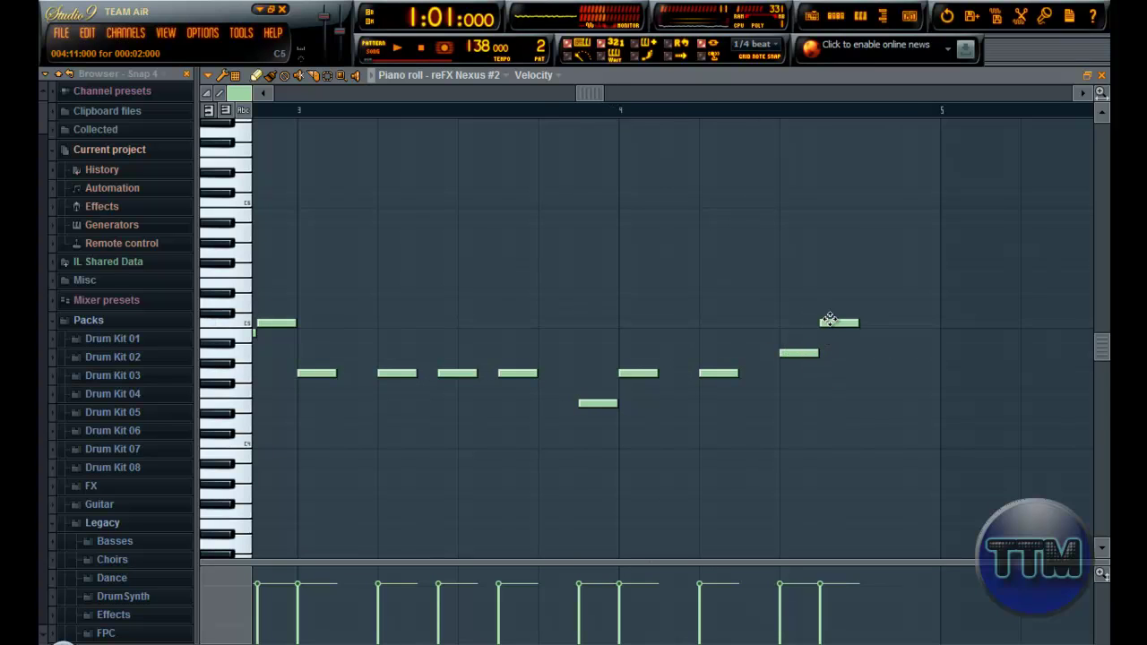
pyautogui.click(825, 334)
pyautogui.click(864, 324)
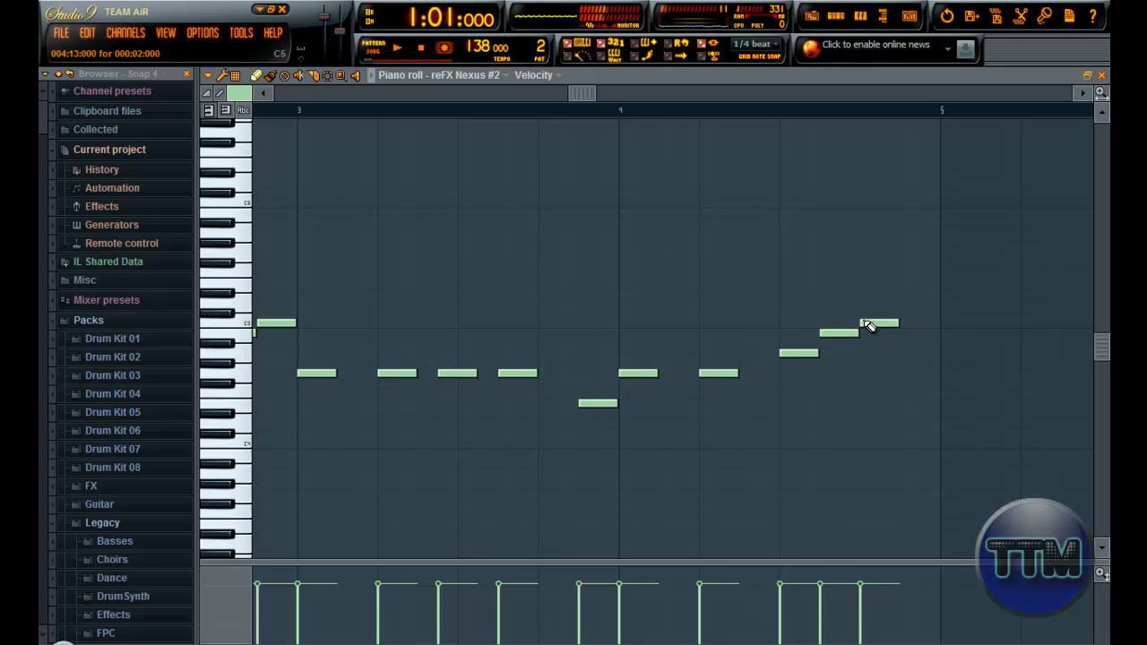
pyautogui.click(592, 112)
pyautogui.press('space')
# Move the B4 and C5 of bar 4 to steps 13 and 15, fill step 11 with a G4, and play the phrase
pyautogui.moveTo(837, 311); pyautogui.dragTo(918, 375)
pyautogui.moveTo(838, 333); pyautogui.dragTo(878, 334)
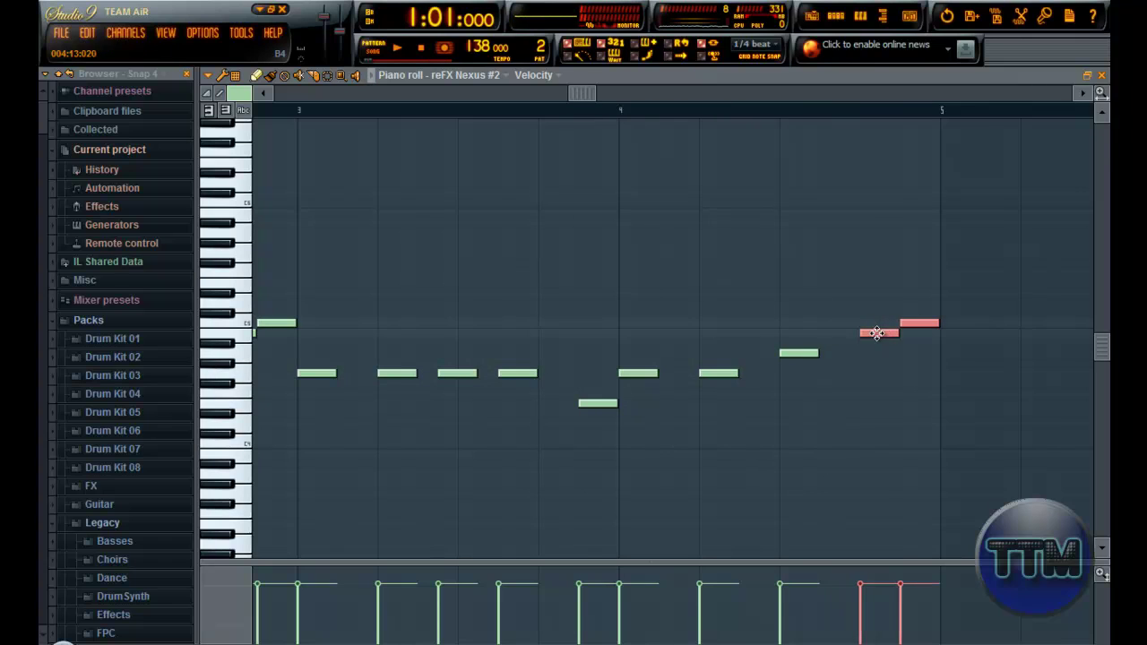
pyautogui.click(821, 364)
pyautogui.click(829, 365)
pyautogui.click(826, 374)
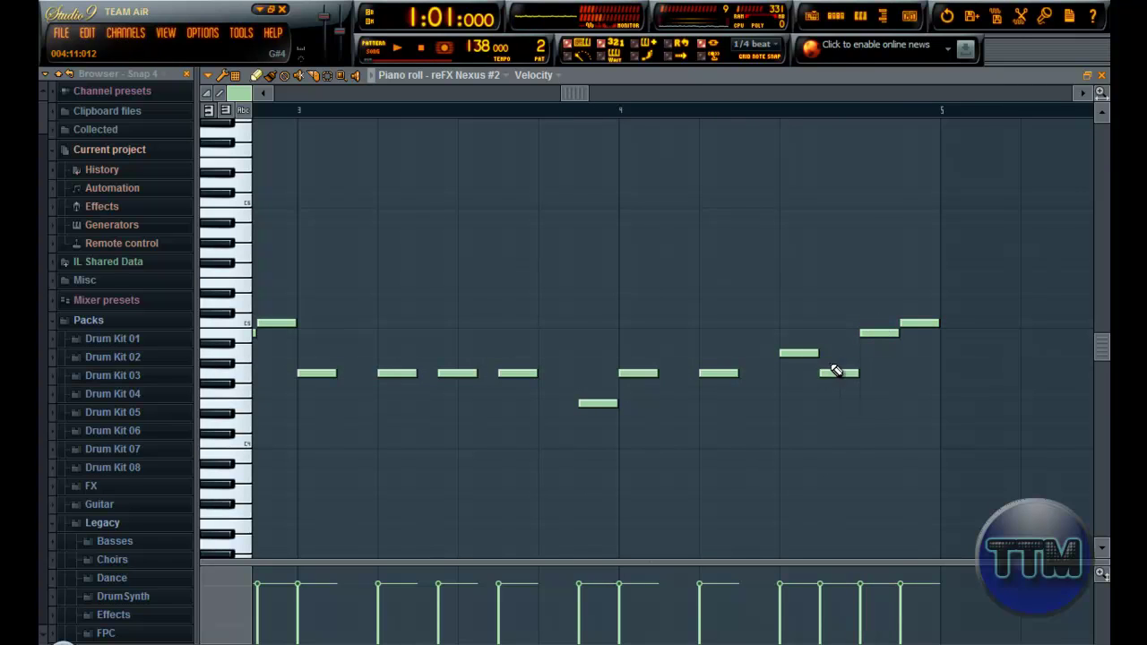
pyautogui.click(581, 111)
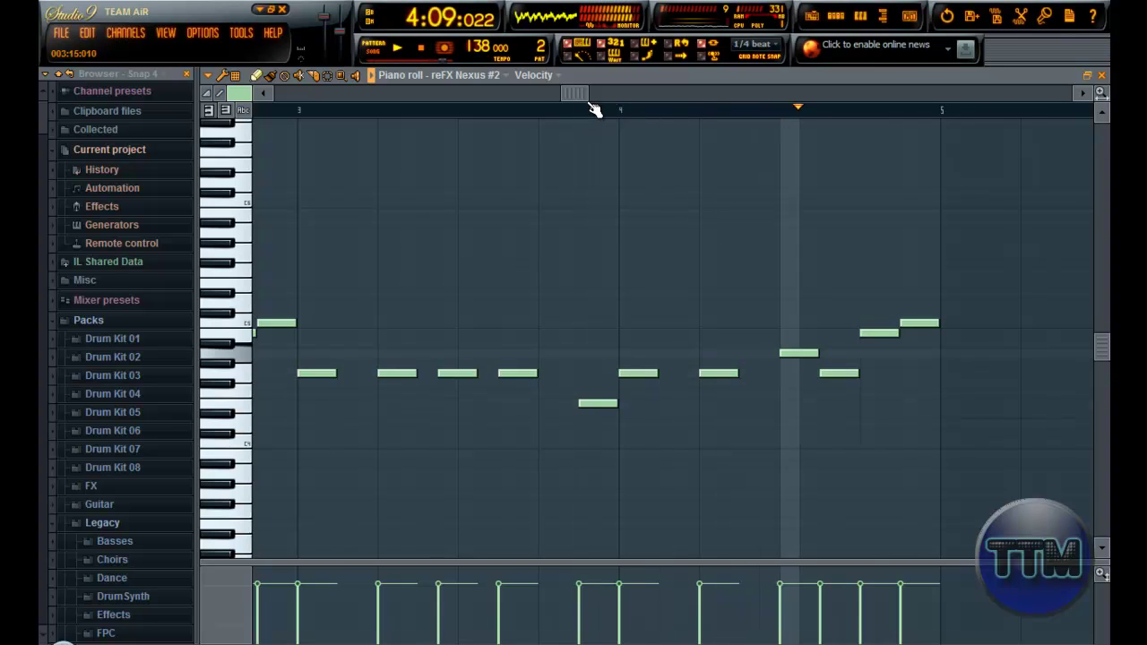
pyautogui.press('space')
# Shrink the piano roll, return to the playlist and play the song from bar 1
pyautogui.click(1089, 77)
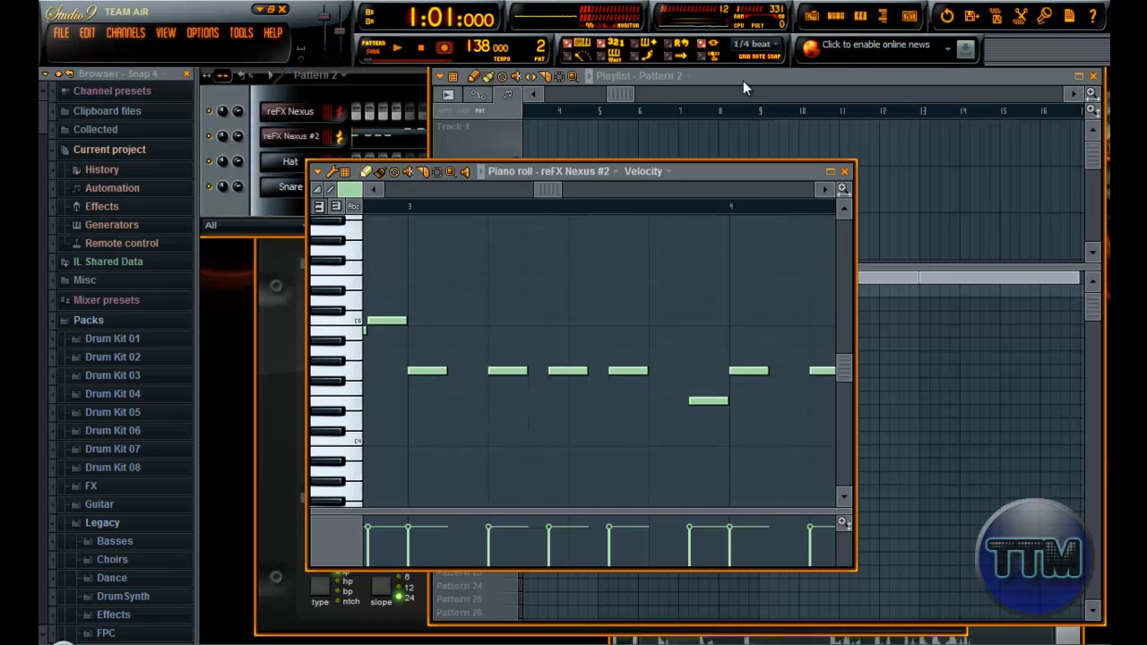
pyautogui.click(497, 115)
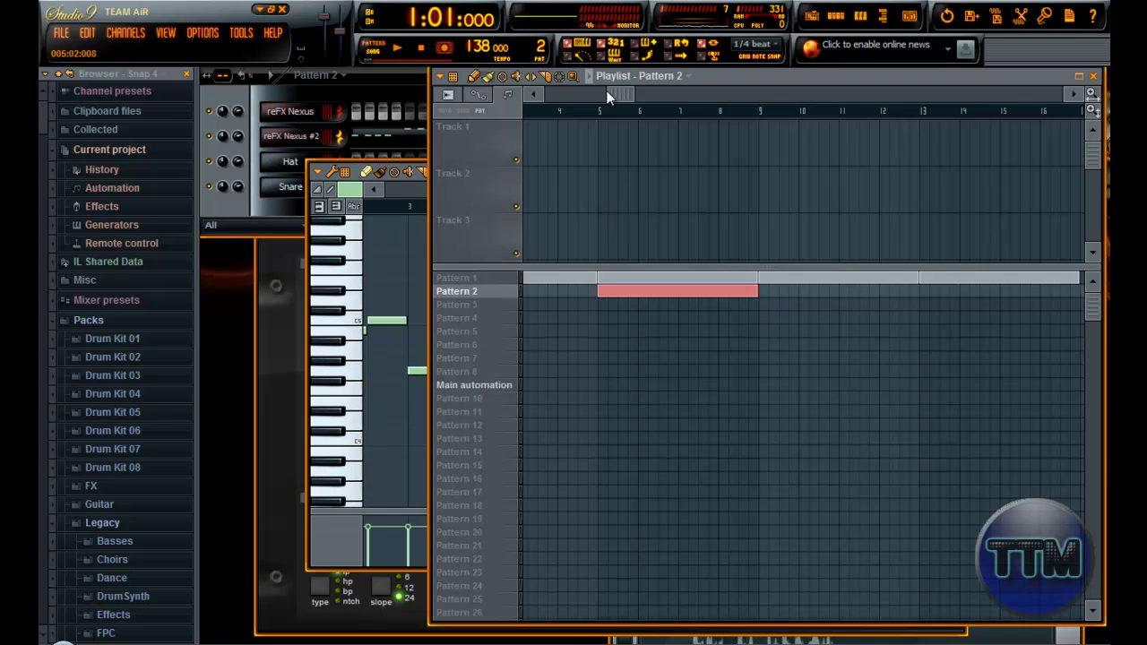
pyautogui.moveTo(621, 94); pyautogui.dragTo(505, 110)
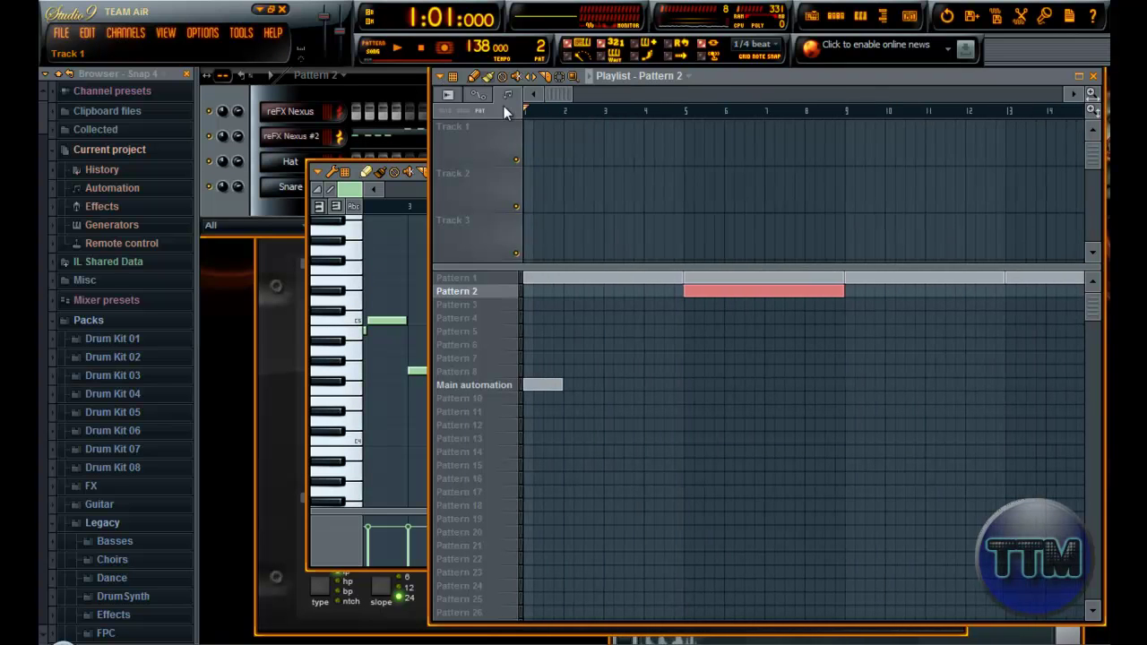
pyautogui.press('space')
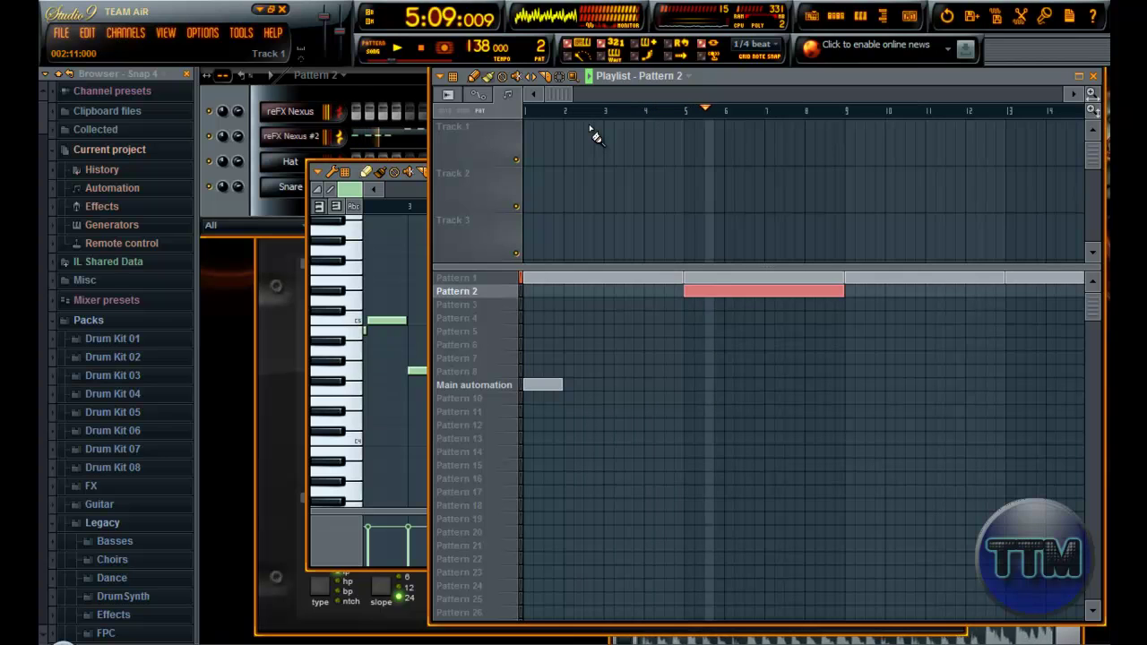
# Add a second Pattern 2 clip at bar 9 of the playlist and stop playback
pyautogui.click(851, 291)
pyautogui.moveTo(580, 93); pyautogui.dragTo(599, 92)
pyautogui.press('space')
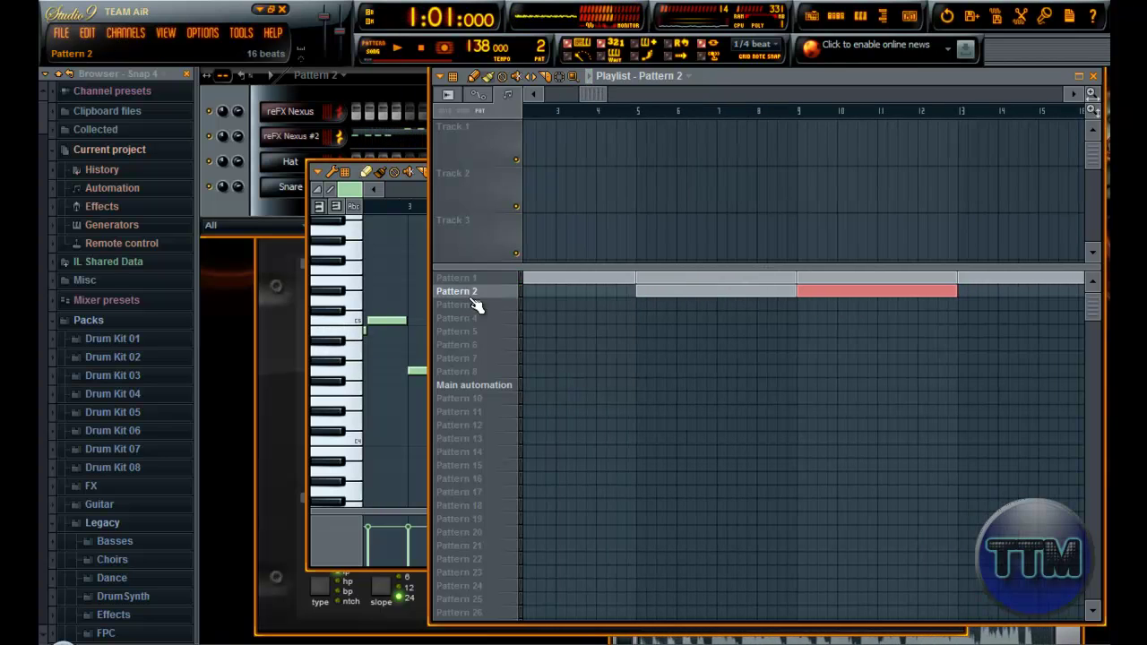
# Reopen the reFX Nexus #2 piano roll maximized and look over the lead melody
pyautogui.press('F7')
pyautogui.press('F7')
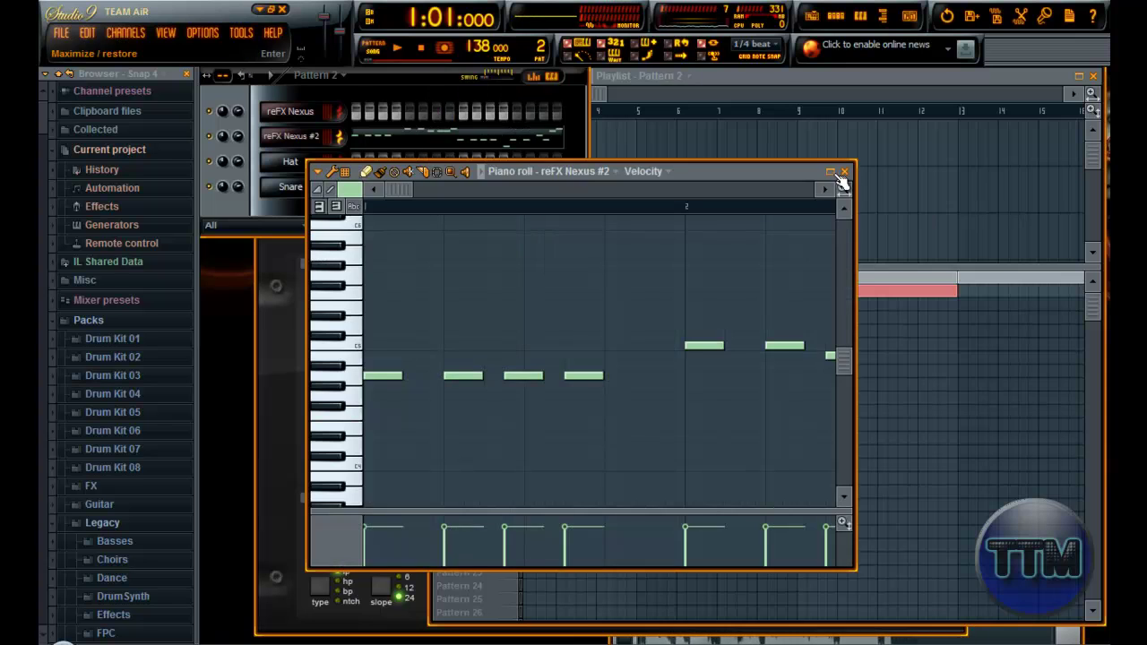
pyautogui.click(840, 180)
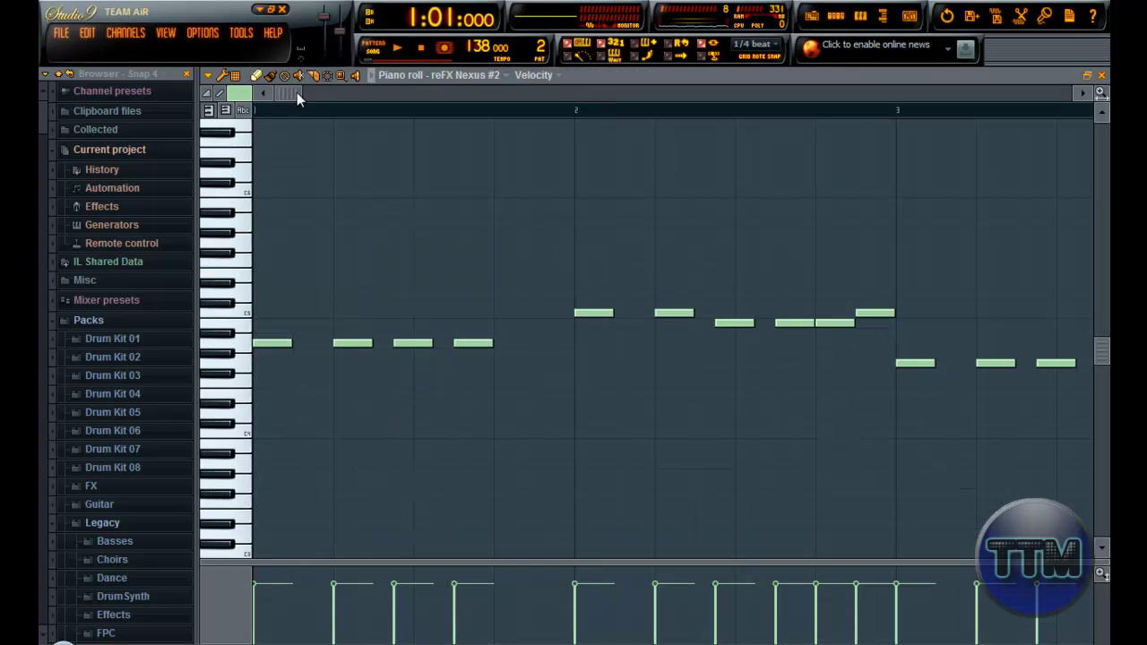
pyautogui.click(1083, 93)
# Return to the playlist and select the time range from bar 5 to bar 13, covering both Pattern 2 clips
pyautogui.click(1087, 75)
pyautogui.click(780, 77)
pyautogui.moveTo(638, 111); pyautogui.dragTo(958, 128)
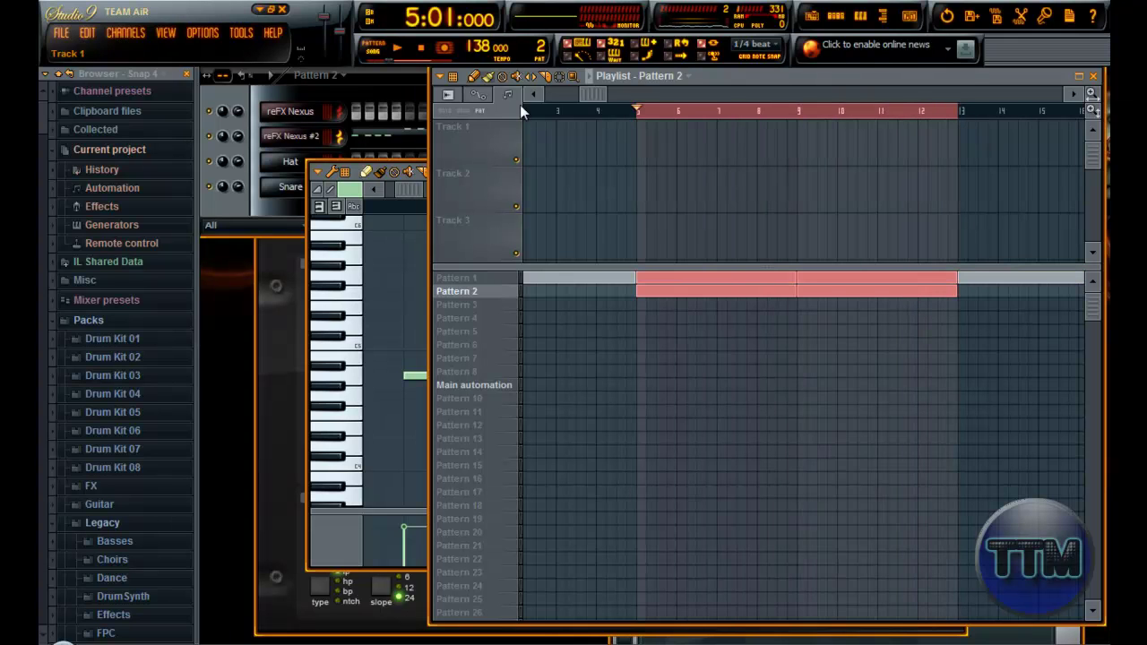
# Bring the reFX Nexus #2 piano roll back up maximized and play the lead from bar 5 of the song
pyautogui.click(332, 557)
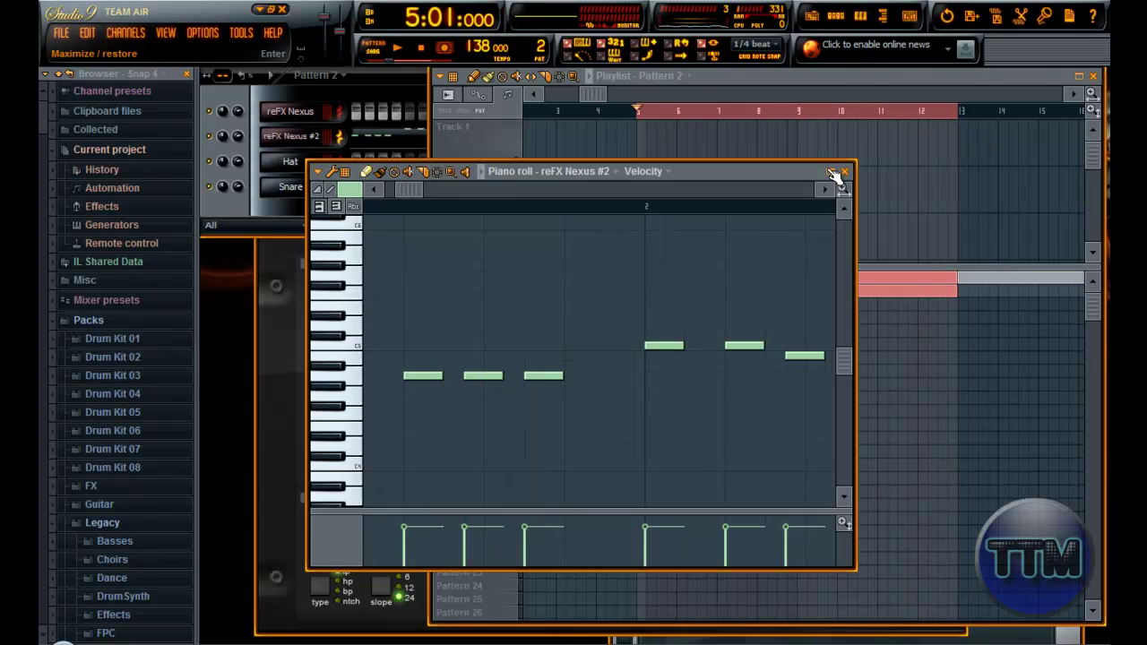
pyautogui.click(833, 171)
pyautogui.press('space')
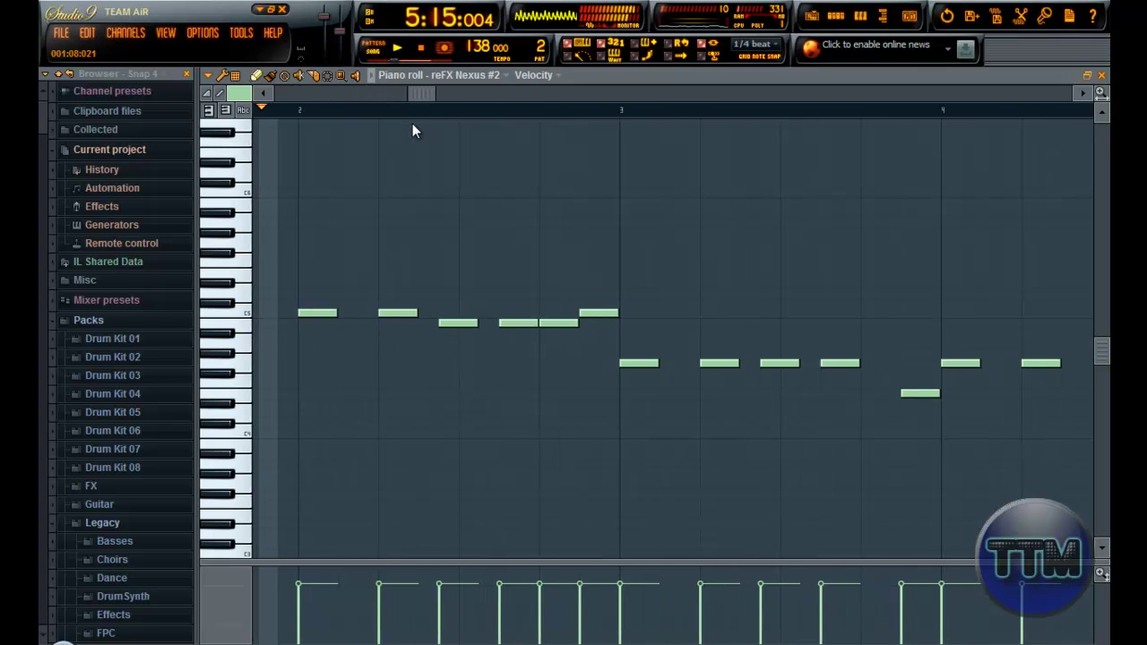
# Try a lower phrase in bar 2 of the lead: four F4 notes followed by an E4 and a G4
pyautogui.press('space')
pyautogui.click(365, 393)
pyautogui.click(378, 386)
pyautogui.press('space')
pyautogui.rightClick(390, 316)
pyautogui.press('space')
pyautogui.click(453, 384)
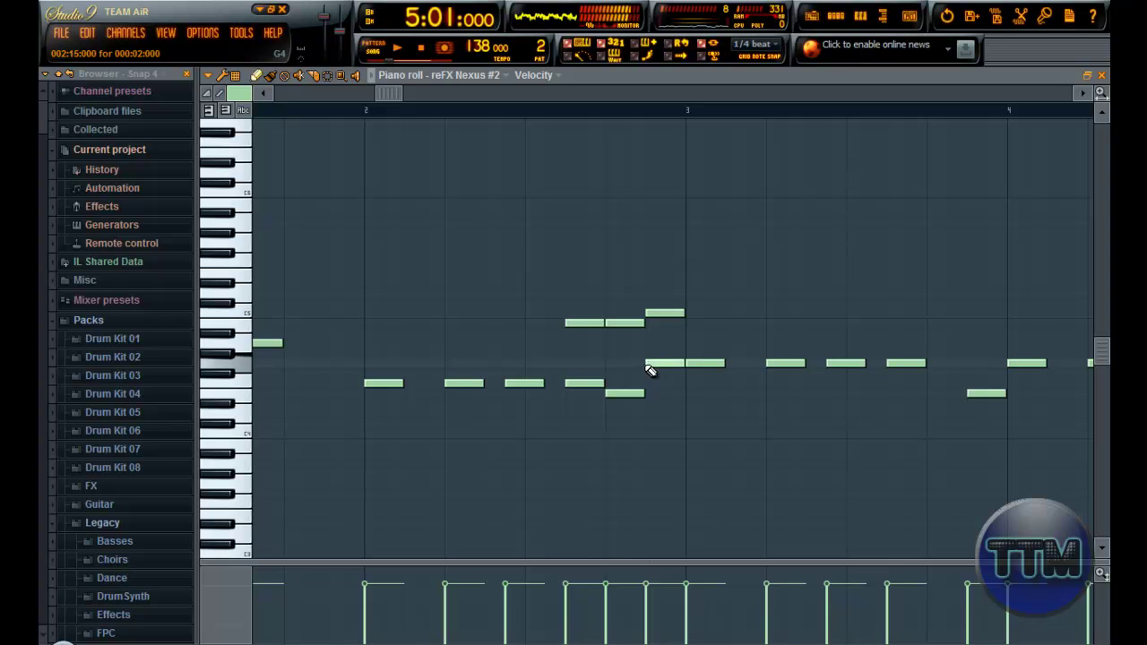
# Delete the old upper notes in bar 2 and the G4 notes in bar 3, and lower bar 2's last note to D4
pyautogui.rightClick(715, 360)
pyautogui.rightClick(786, 363)
pyautogui.rightClick(838, 363)
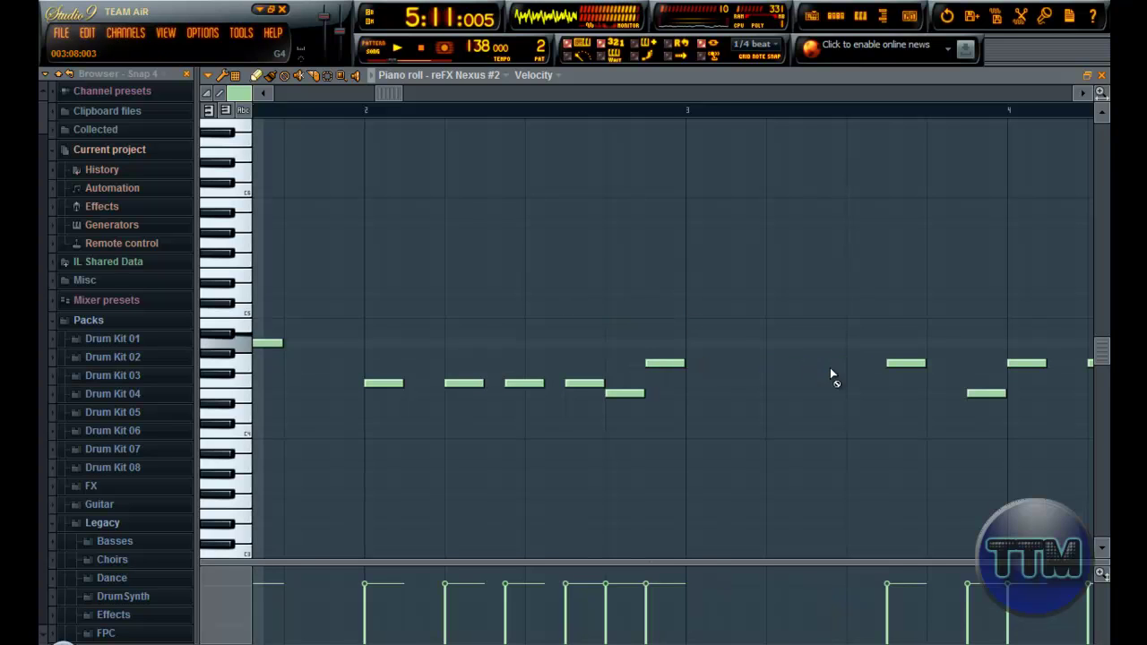
pyautogui.rightClick(906, 363)
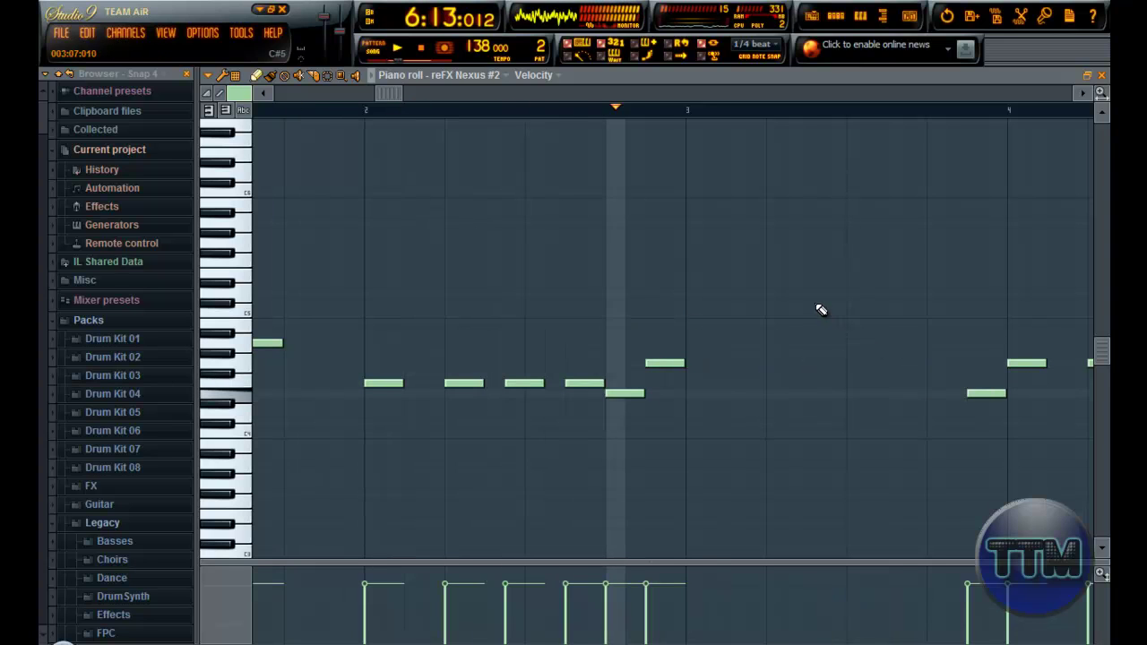
pyautogui.press('space')
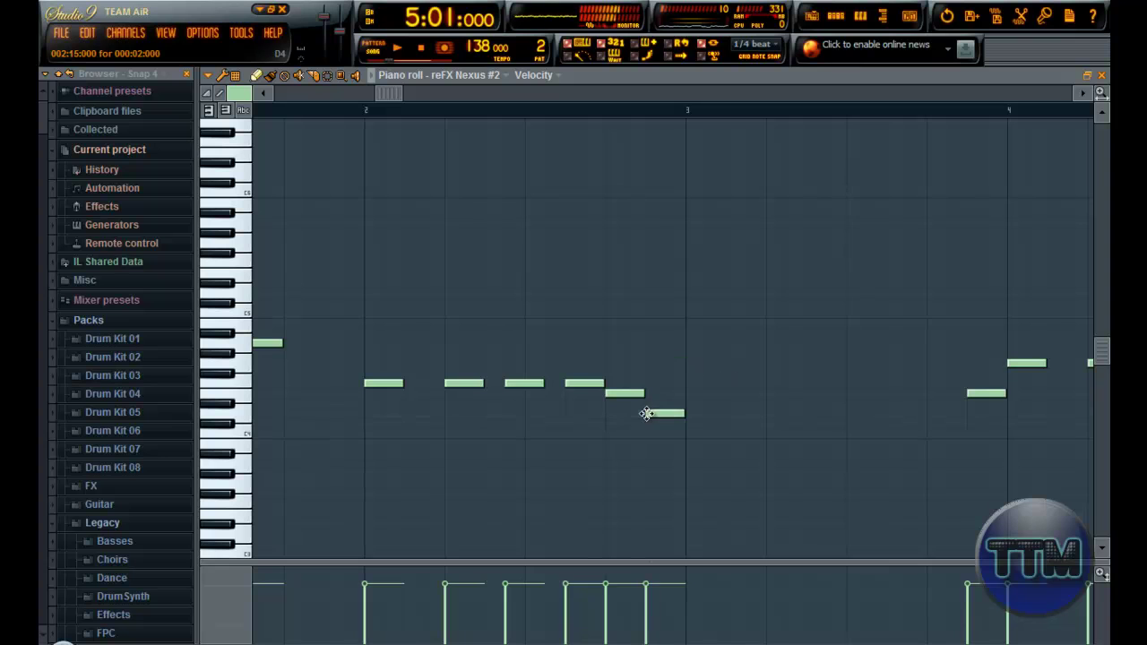
pyautogui.click(664, 414)
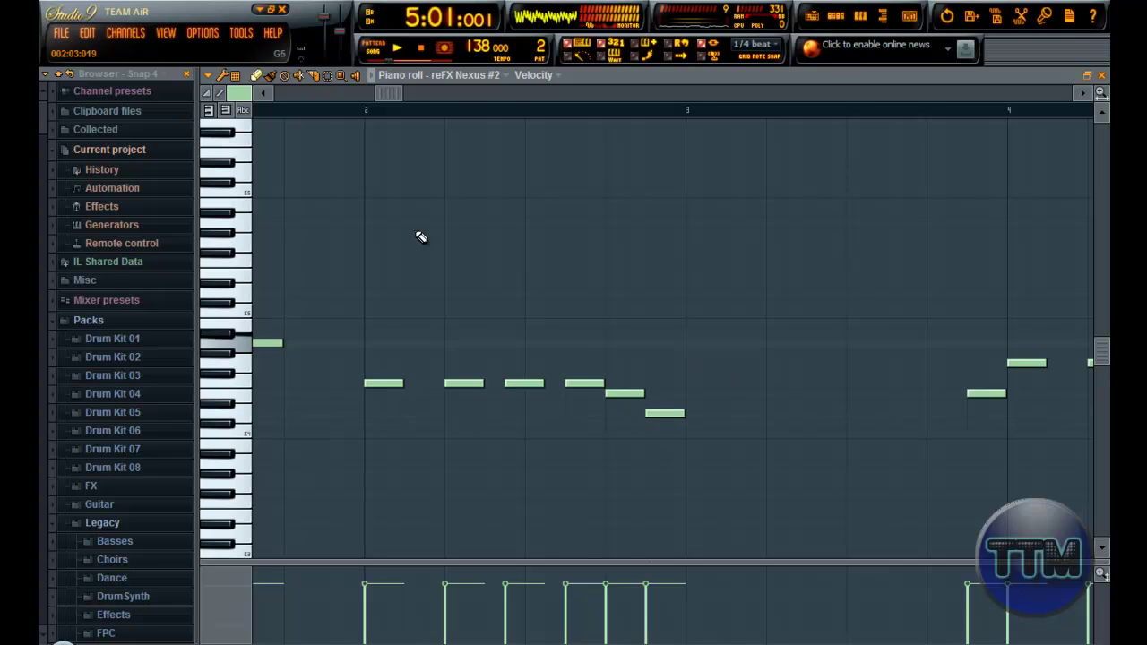
# Play the phrase, remove the old notes around the start of bar 4, and place four E4 notes in bar 3
pyautogui.press('space')
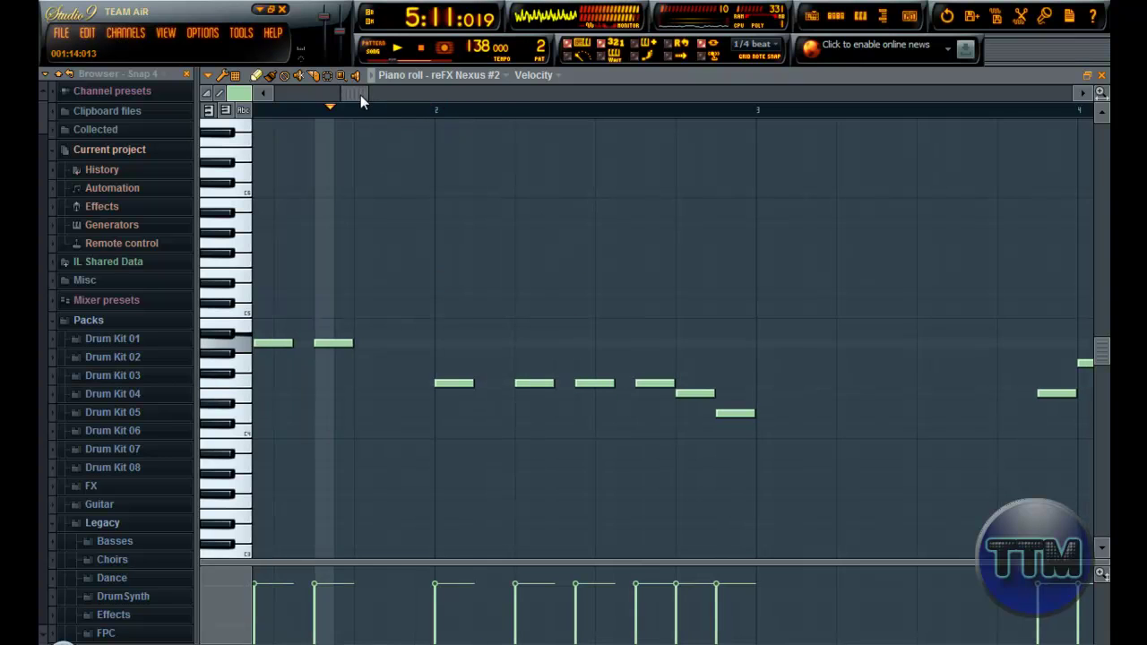
pyautogui.press('space')
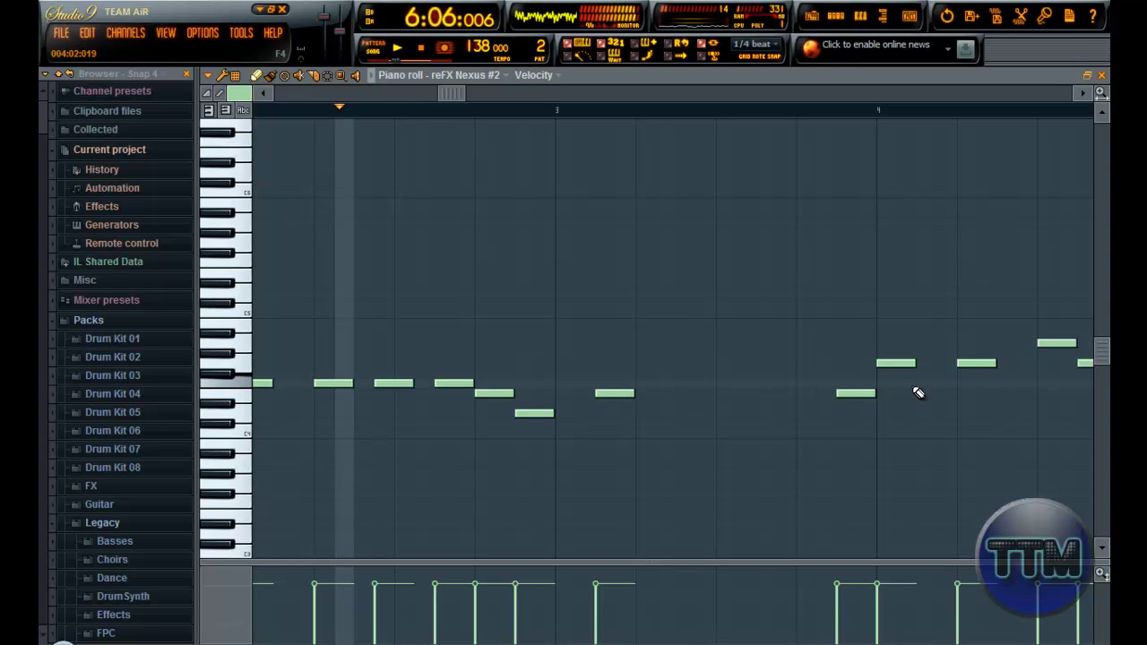
pyautogui.rightClick(856, 392)
pyautogui.rightClick(896, 363)
pyautogui.rightClick(976, 363)
pyautogui.moveTo(598, 392); pyautogui.dragTo(578, 393)
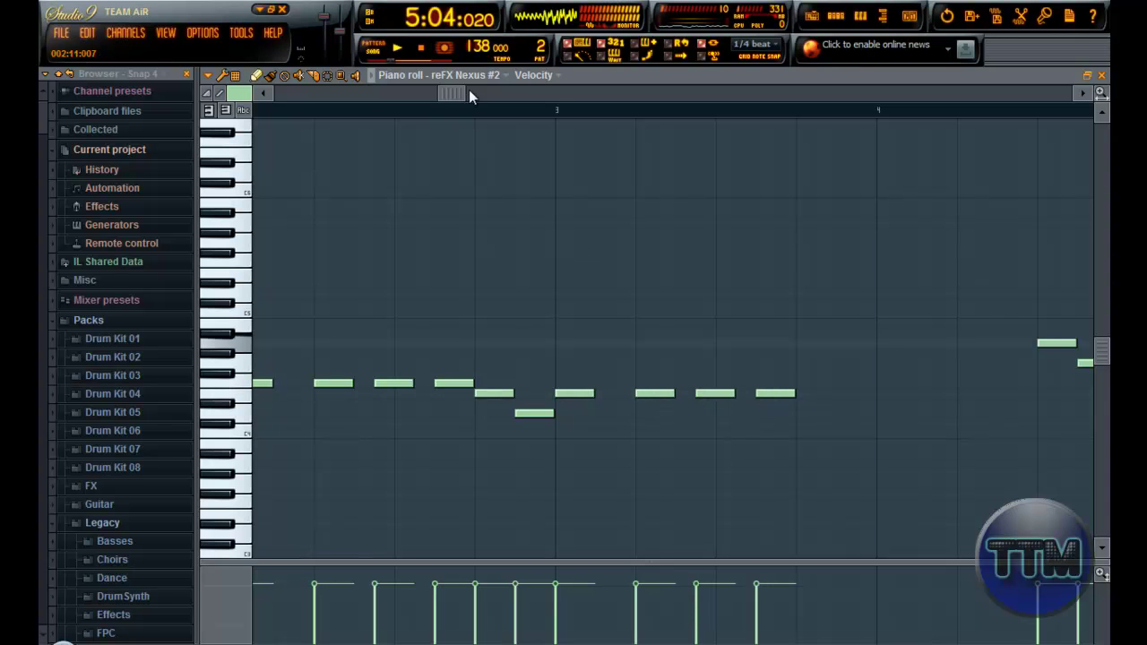
# Delete all lead notes from bar 2 onward, leaving only the A4 notes in bar 1
pyautogui.moveTo(479, 228); pyautogui.dragTo(837, 517)
pyautogui.press('Delete')
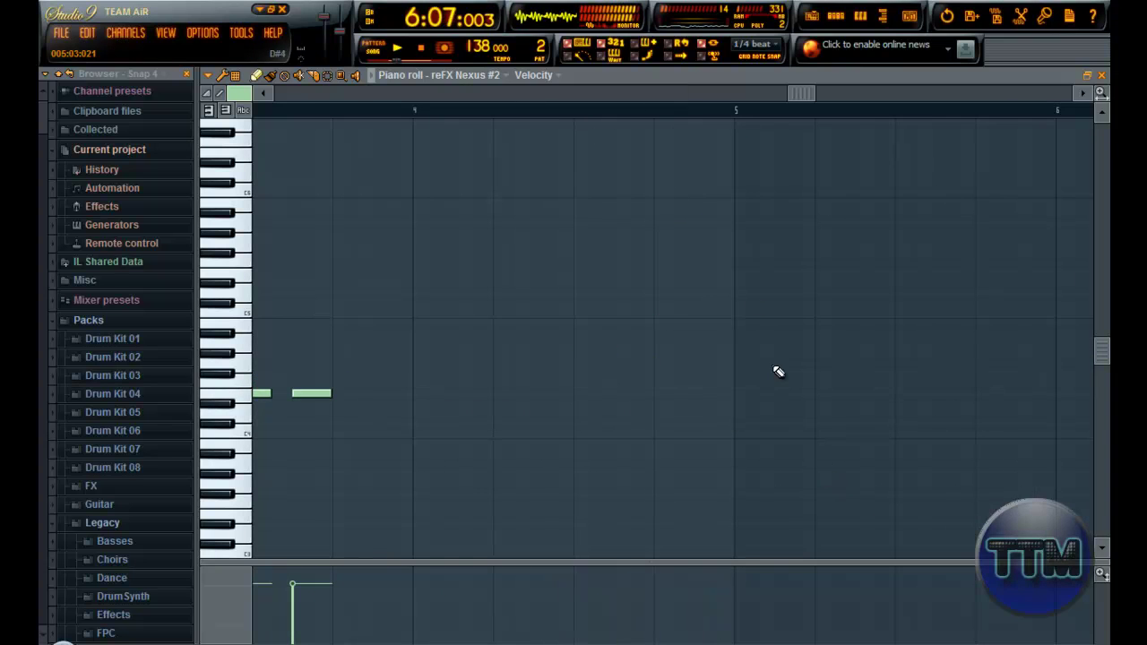
pyautogui.press('space')
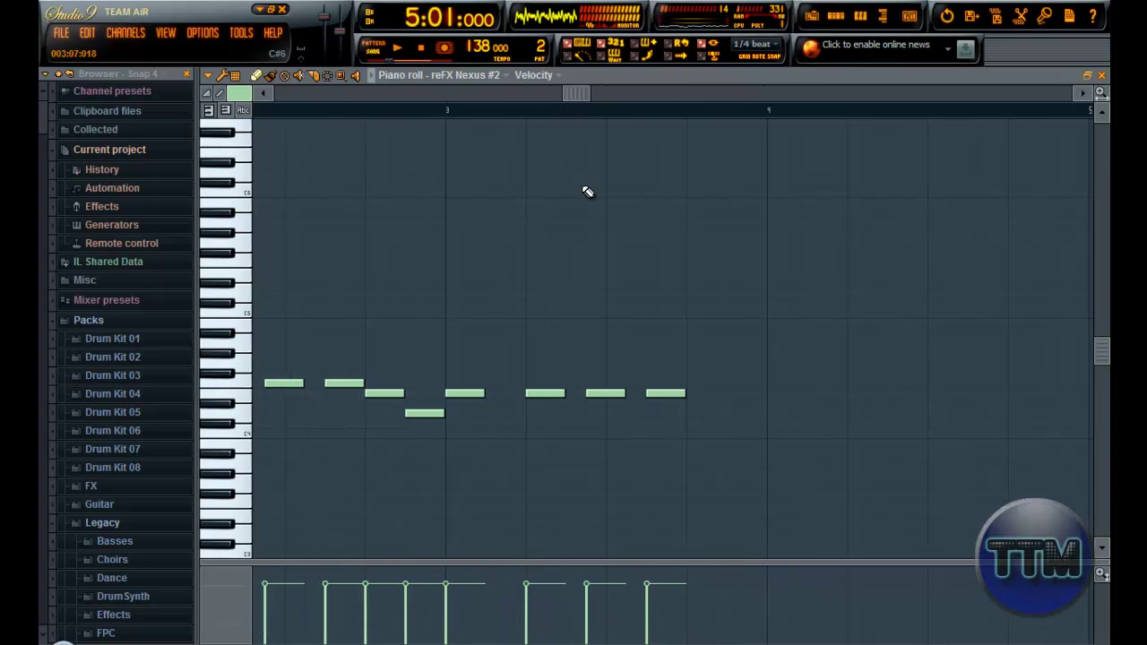
pyautogui.moveTo(790, 429); pyautogui.dragTo(387, 203)
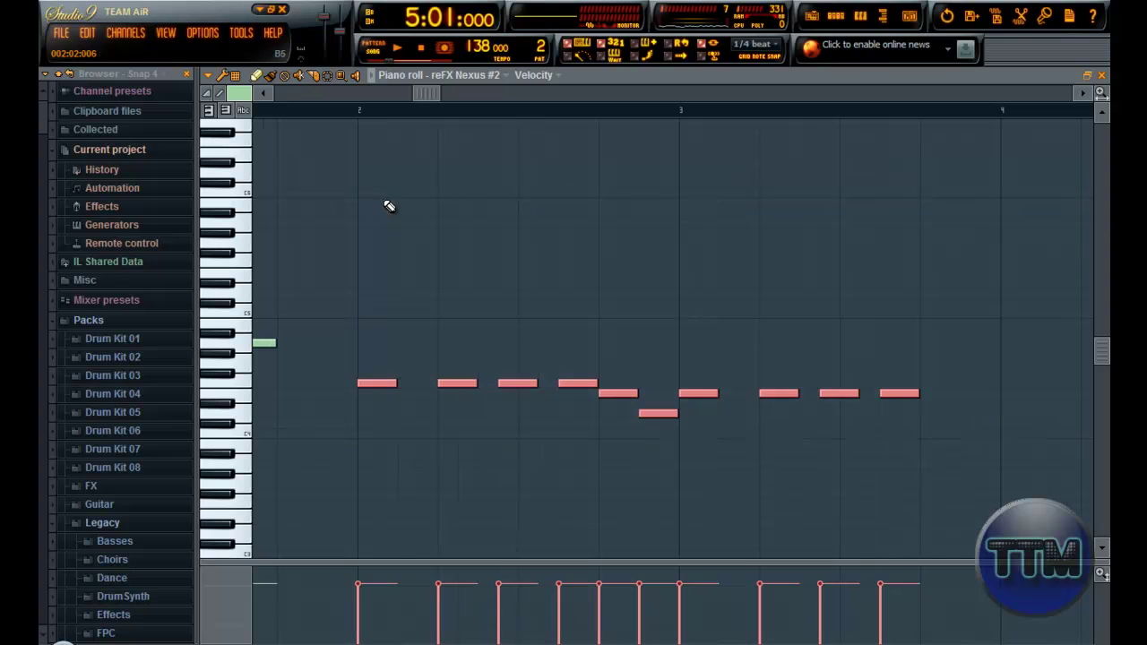
pyautogui.press('Delete')
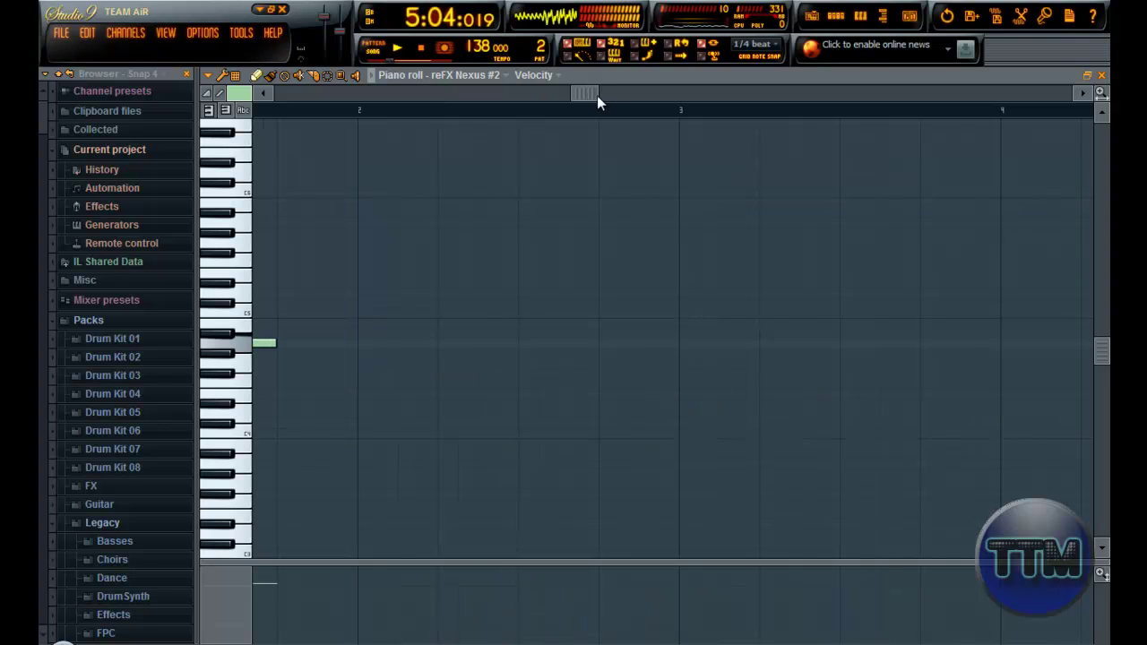
# Write four C5 notes in bar 2 with the rhythm of bar 1, and end the bar with a B4
pyautogui.moveTo(597, 95); pyautogui.dragTo(301, 93)
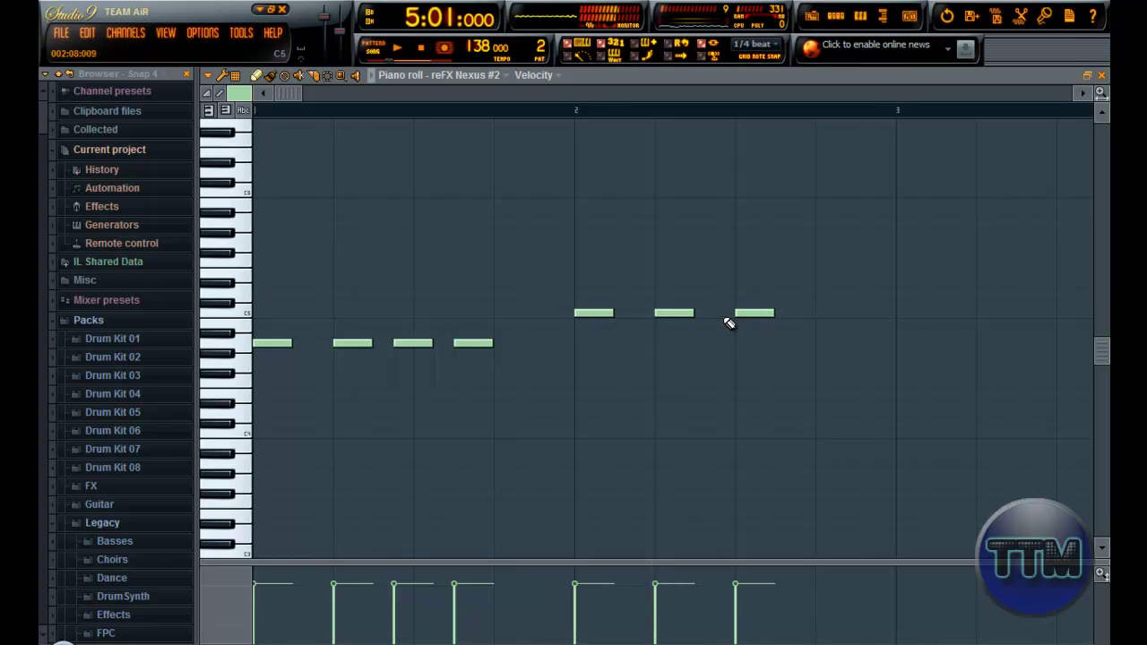
pyautogui.press('space')
pyautogui.click(779, 313)
pyautogui.press('space')
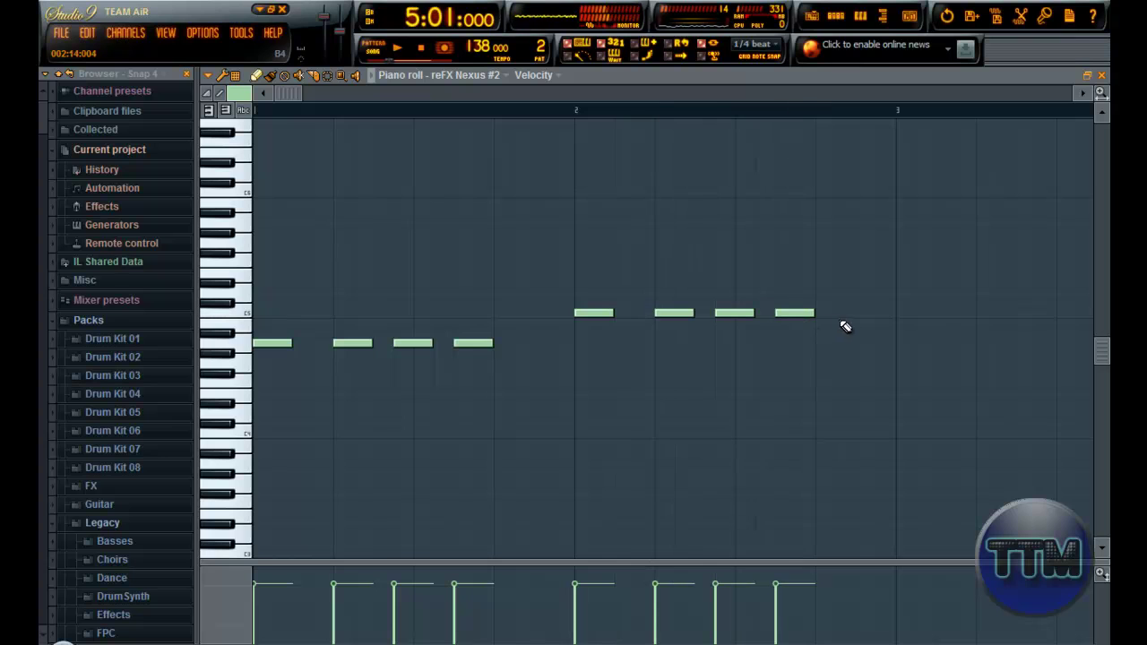
pyautogui.press('space')
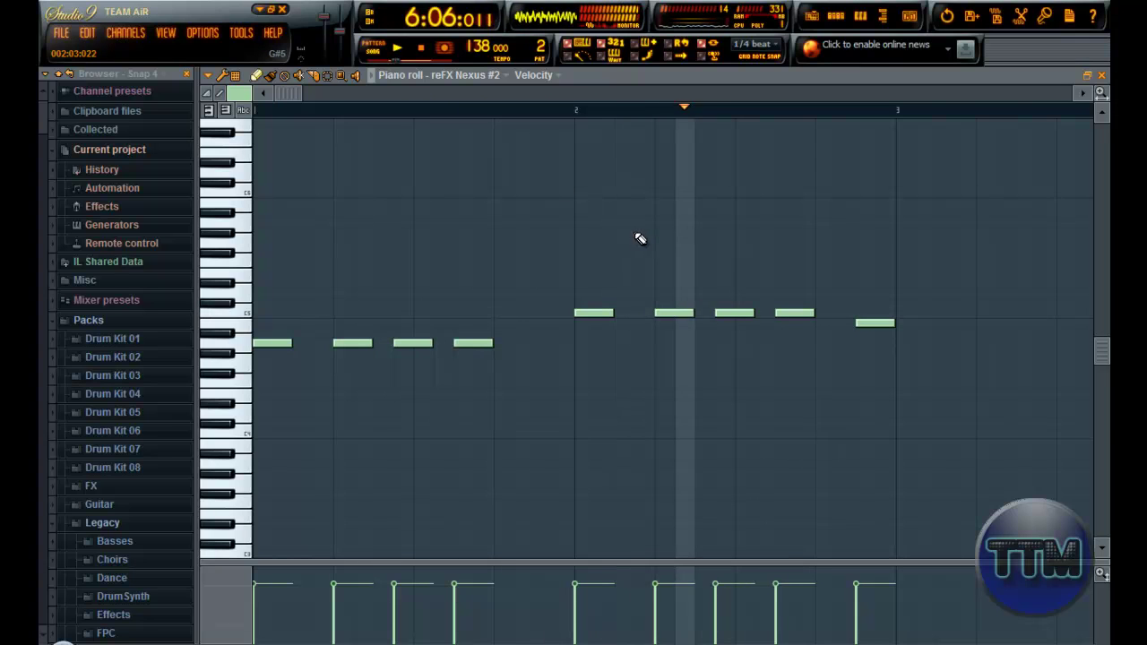
# Write four A4 notes in bar 3 with the same rhythm as bar 1 and play the phrase
pyautogui.press('space')
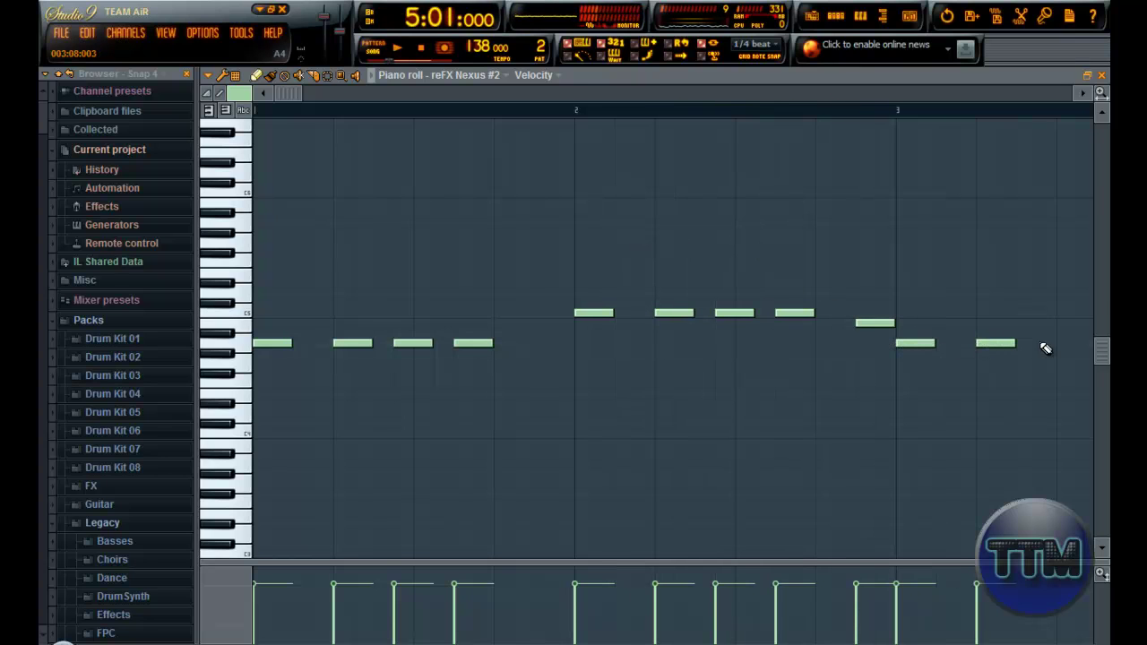
pyautogui.moveTo(291, 93); pyautogui.dragTo(544, 143)
pyautogui.press('space')
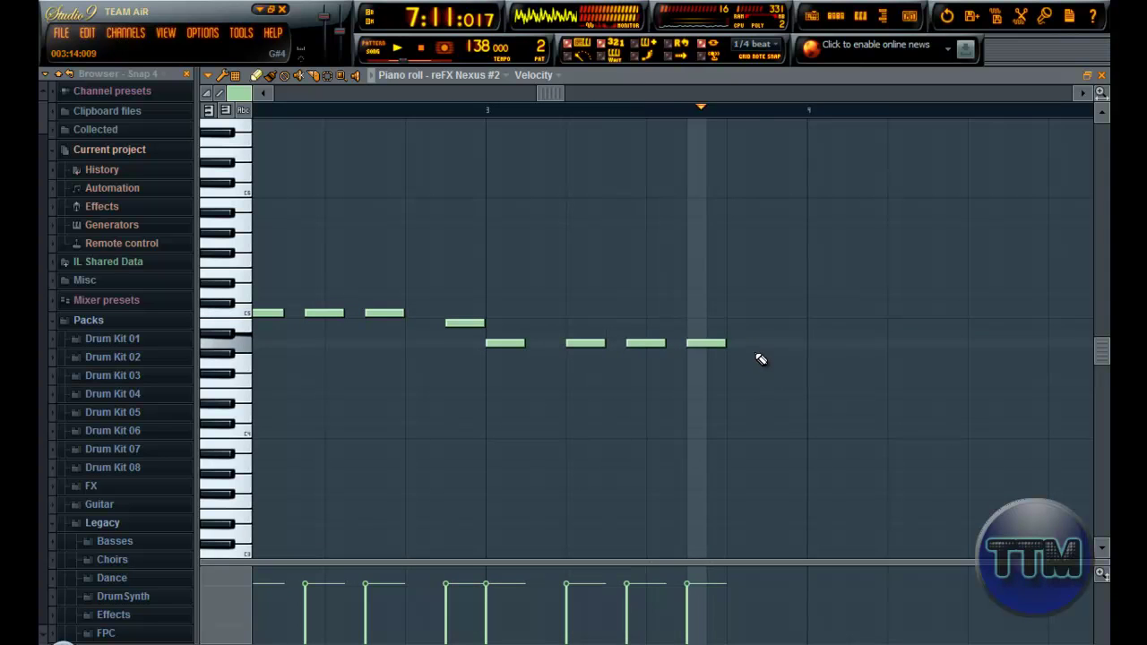
pyautogui.press('space')
# Fill bar 4 with two C5 notes and three B4 notes, and place an E5 at the very end of the bar
pyautogui.click(813, 343)
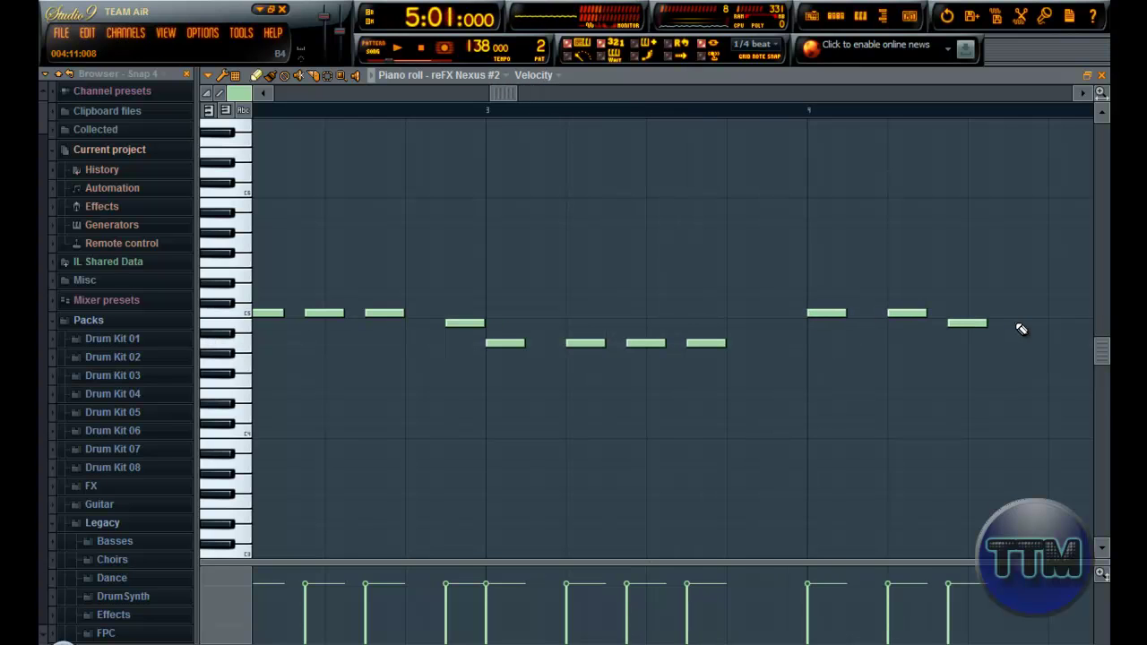
pyautogui.moveTo(480, 92); pyautogui.dragTo(659, 116)
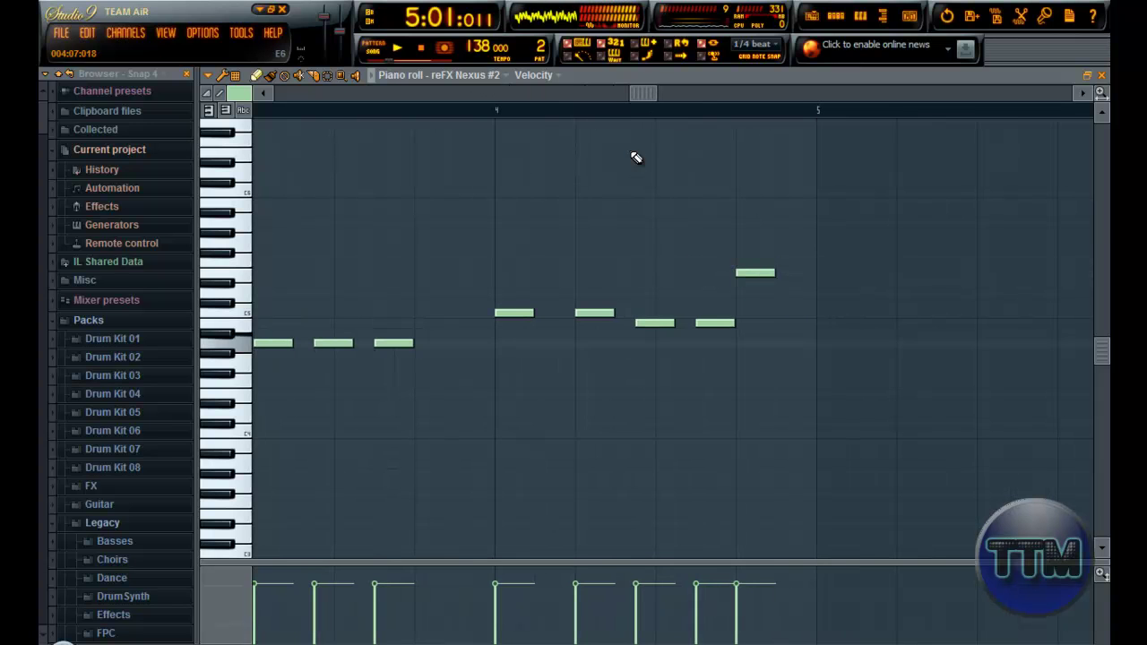
pyautogui.moveTo(635, 93); pyautogui.dragTo(732, 209)
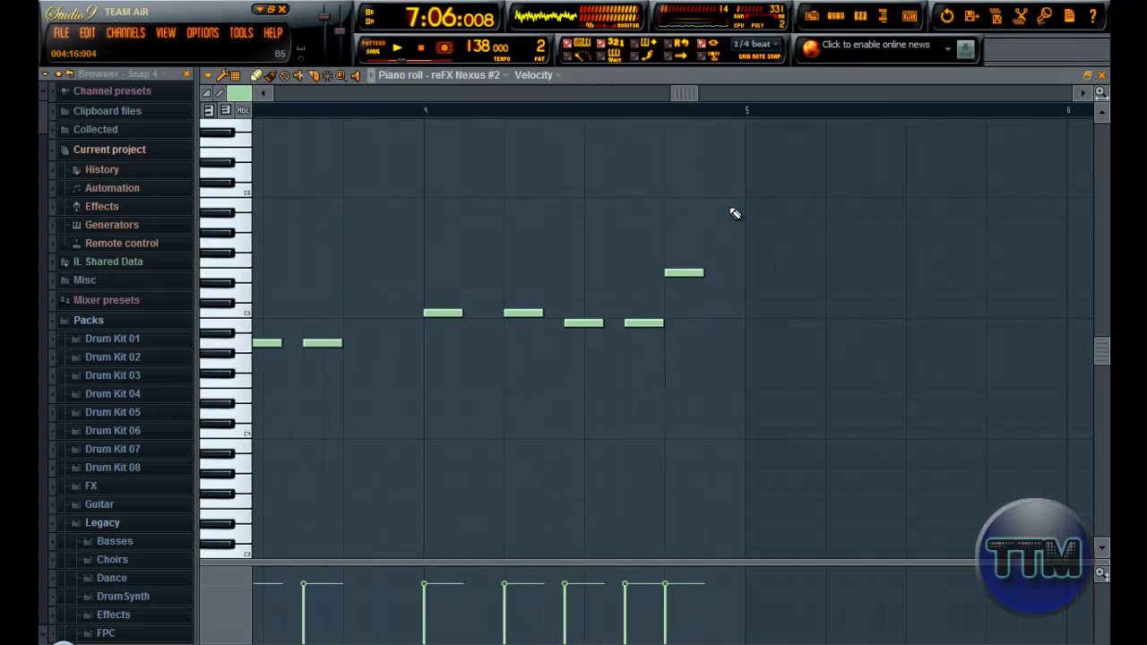
pyautogui.moveTo(671, 273); pyautogui.dragTo(701, 274)
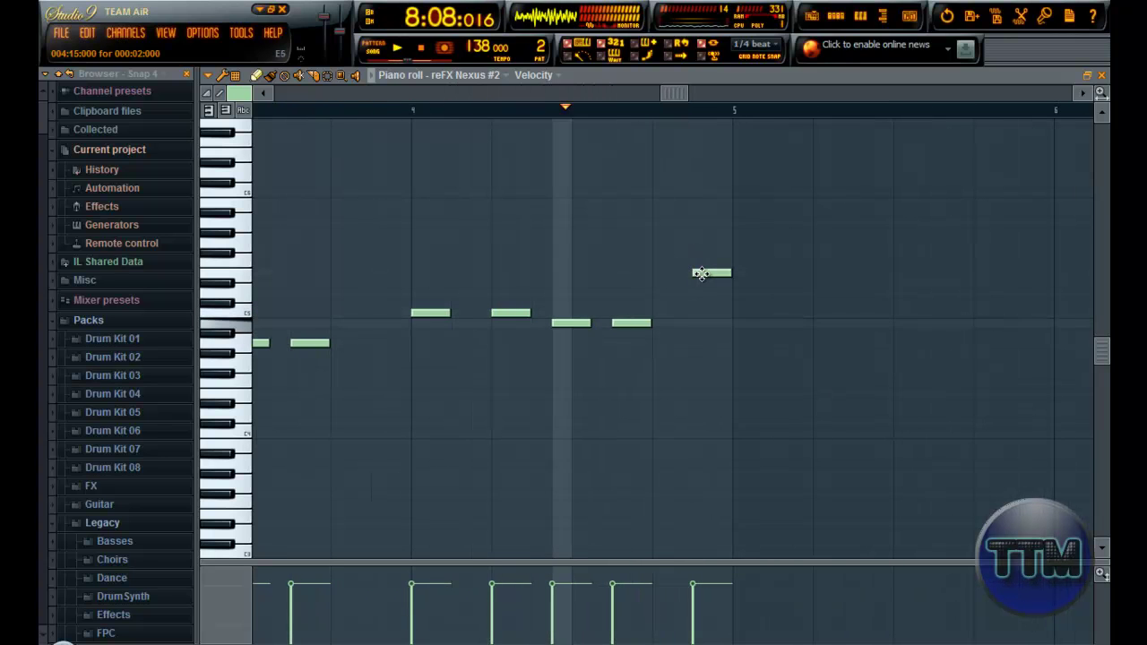
pyautogui.moveTo(673, 96)
pyautogui.mouseDown()
pyautogui.moveTo(390, 101)
pyautogui.moveTo(176, 120)
pyautogui.moveTo(558, 124)
pyautogui.moveTo(460, 115)
pyautogui.moveTo(549, 121)
pyautogui.moveTo(604, 142)
pyautogui.mouseUp()
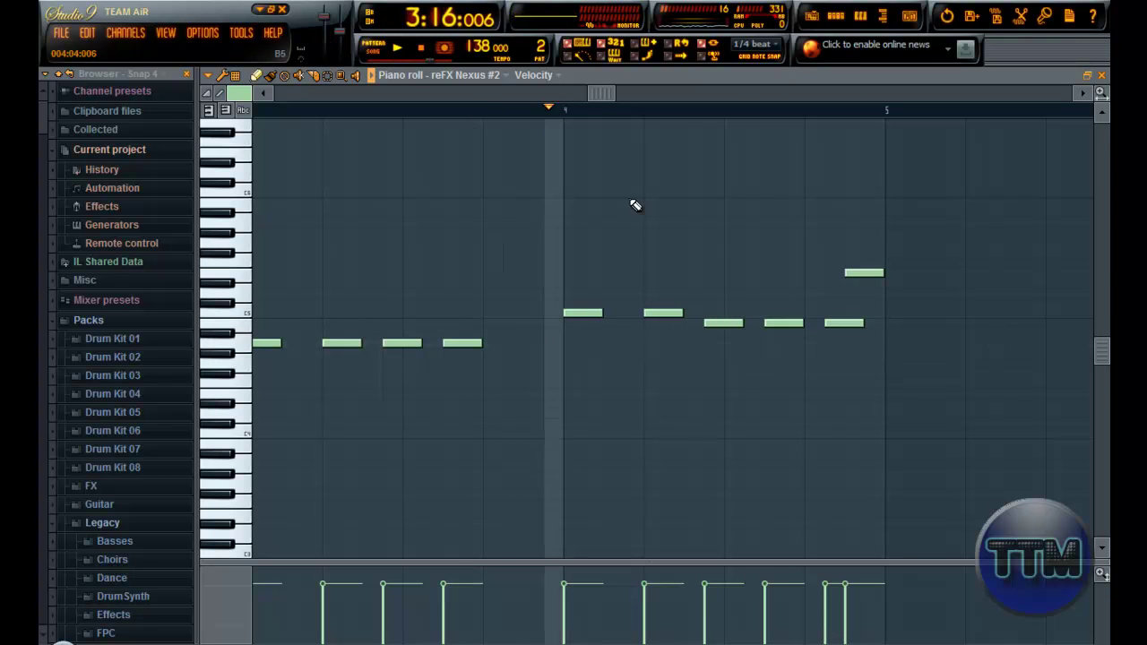
pyautogui.press('space')
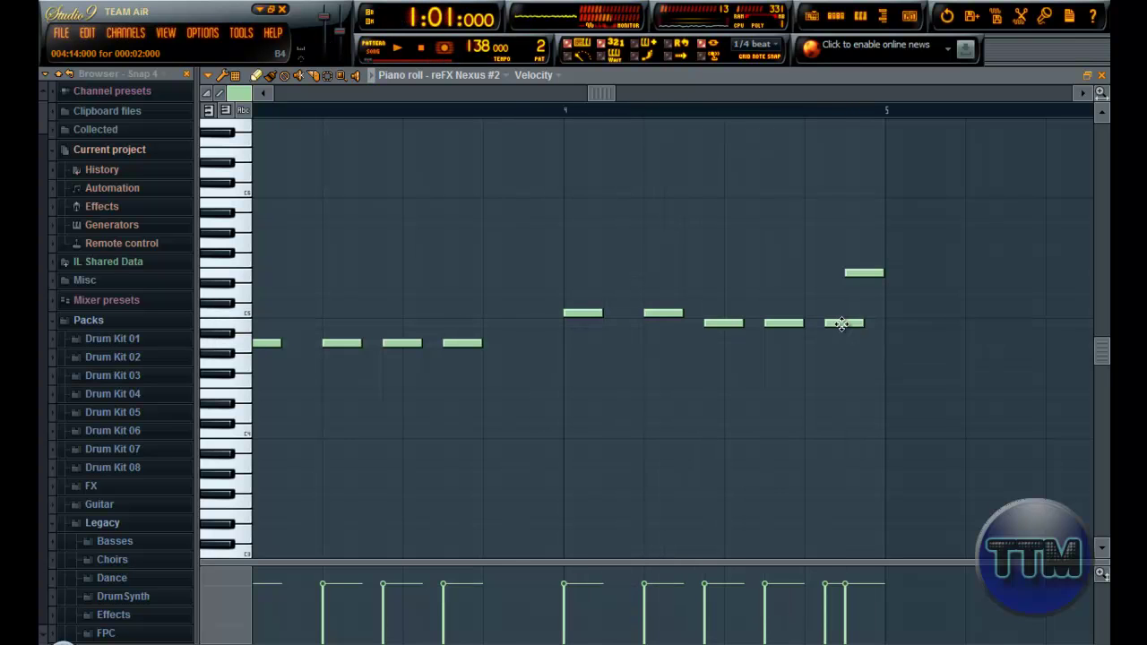
# Add an A4 at the end of bar 1, directly before bar 2, and play the pattern
pyautogui.moveTo(599, 92); pyautogui.dragTo(211, 87)
pyautogui.press('space')
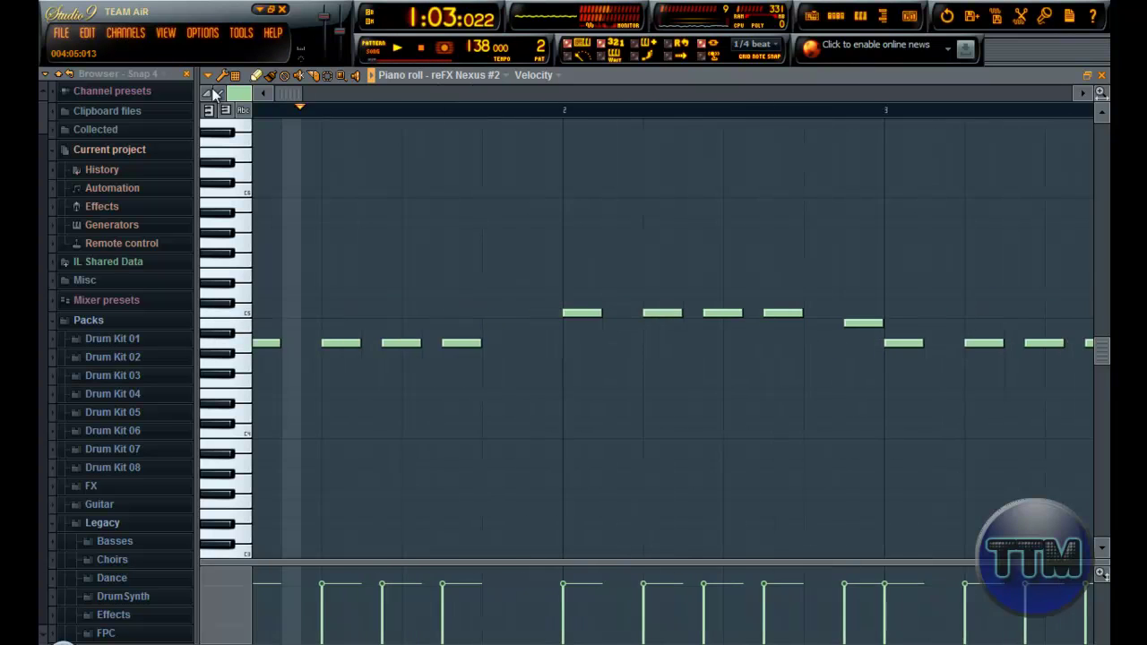
pyautogui.press('space')
pyautogui.click(540, 342)
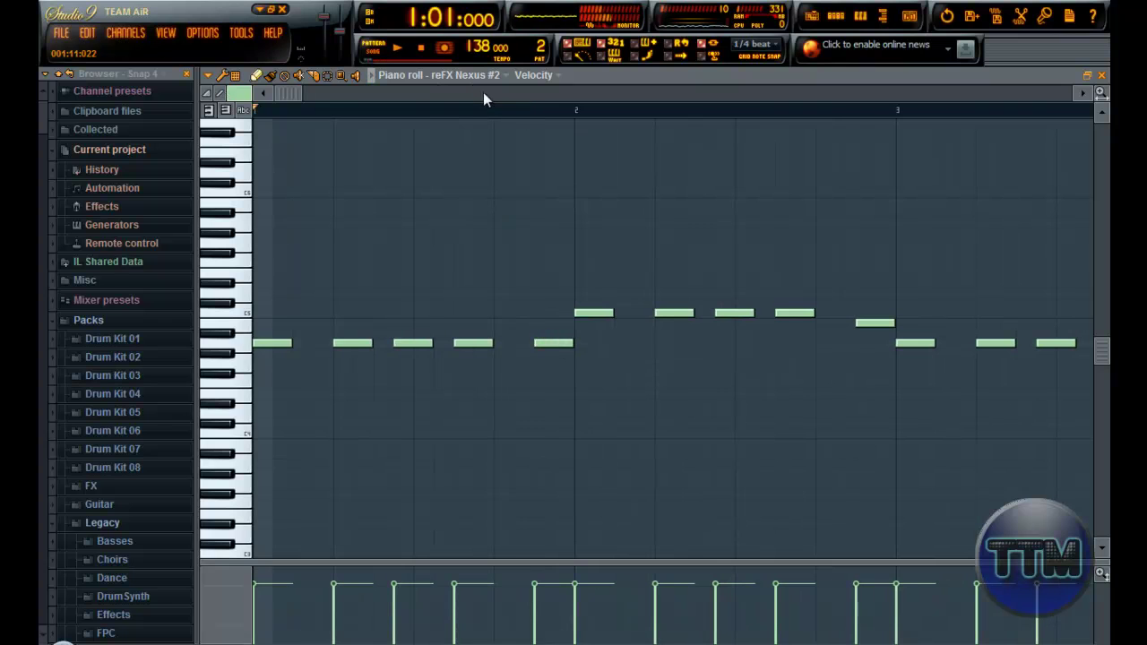
pyautogui.press('space')
pyautogui.press('space')
# Replay bar 2, lower its third and fourth C5 notes to B4, and play the revised lead
pyautogui.click(573, 114)
pyautogui.press('space')
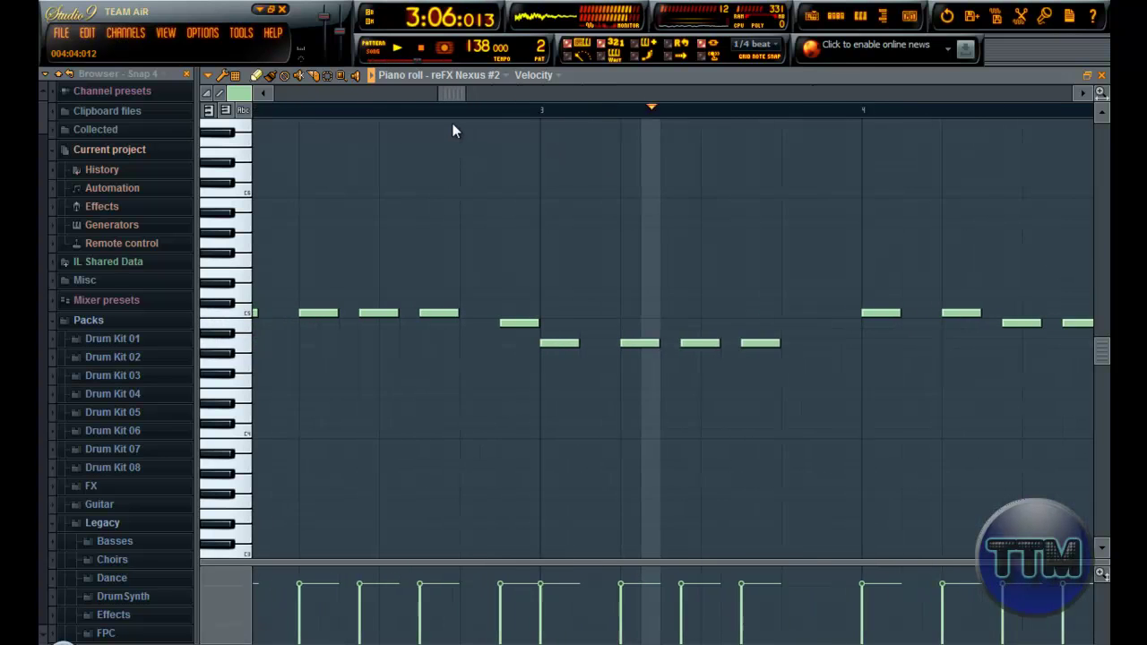
pyautogui.click(294, 111)
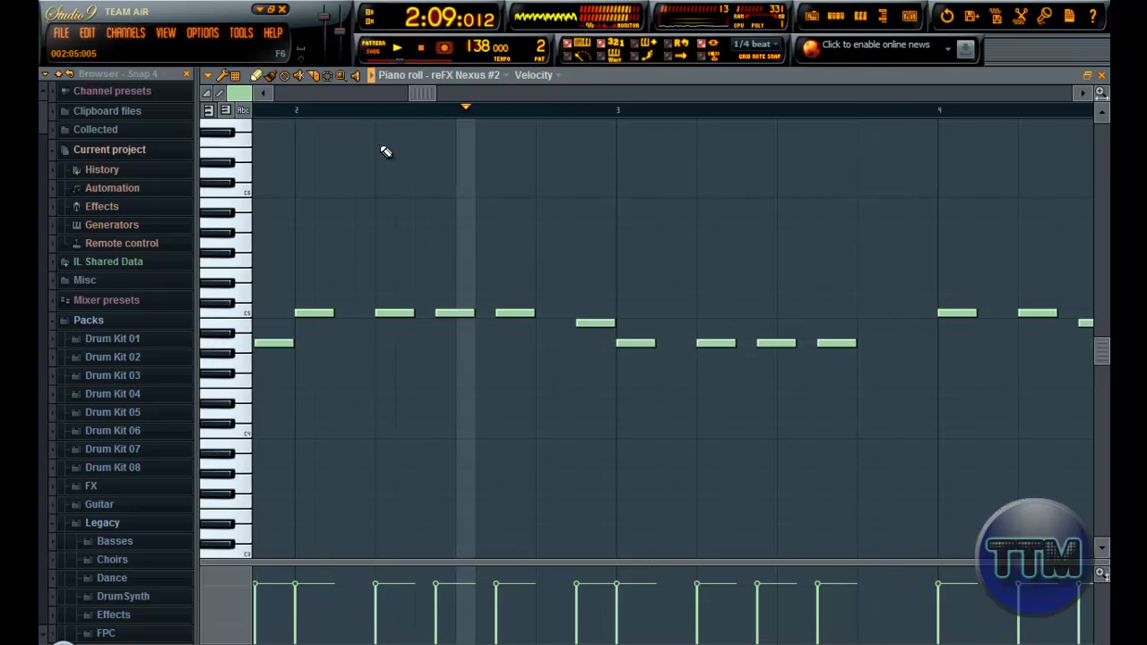
pyautogui.press('space')
pyautogui.press('space')
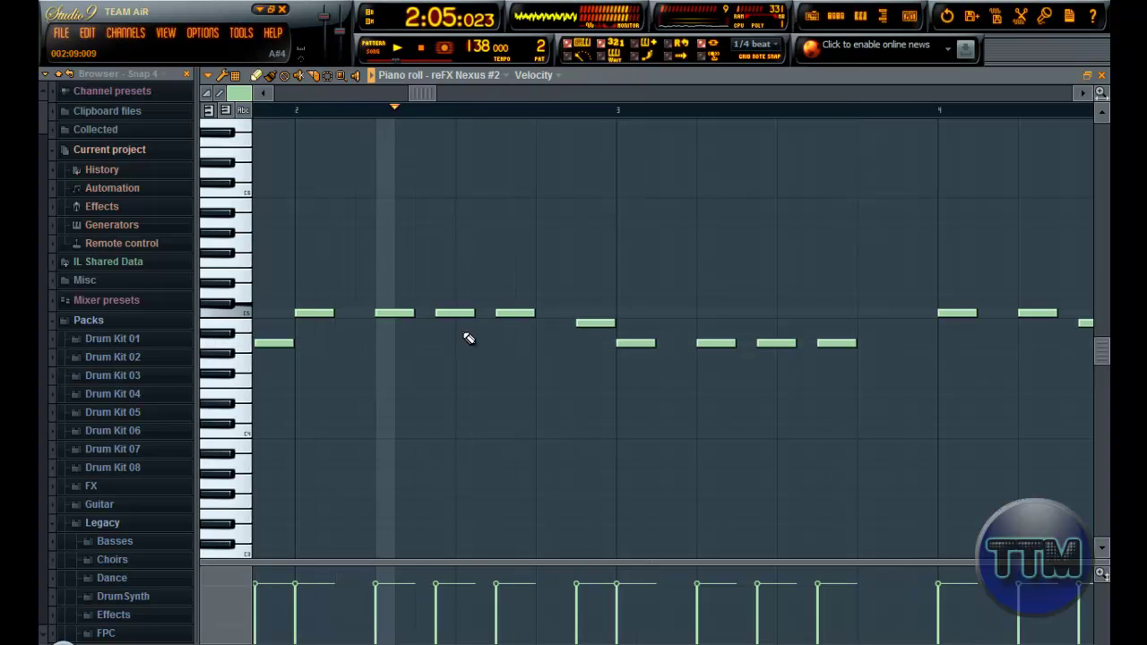
pyautogui.press('space')
pyautogui.click(433, 335)
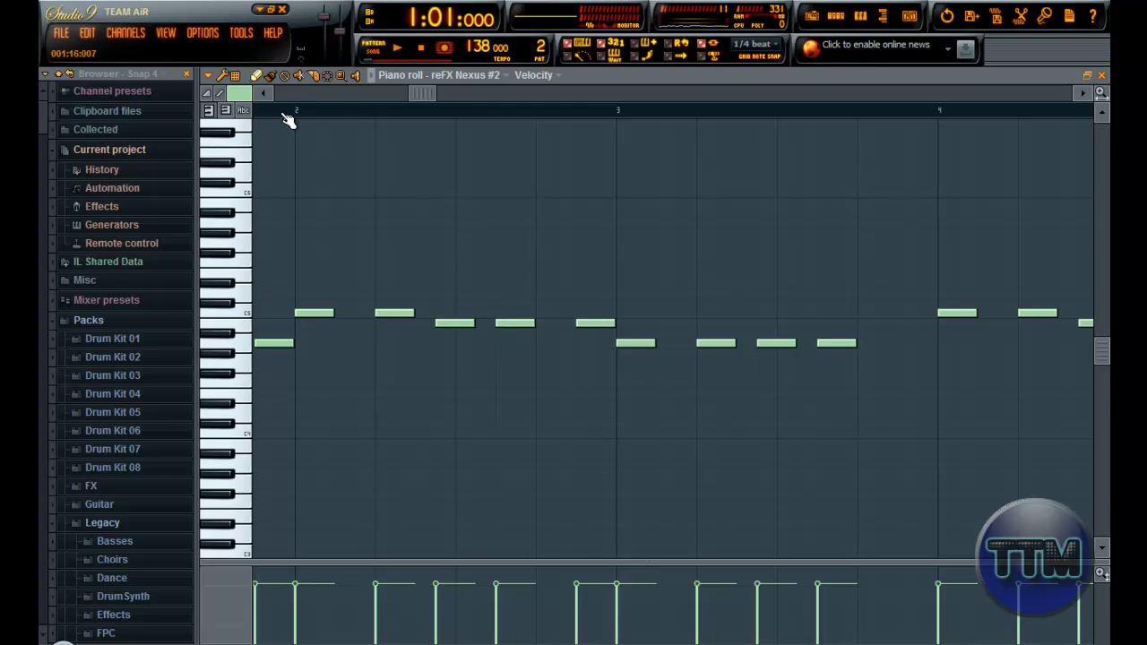
pyautogui.press('space')
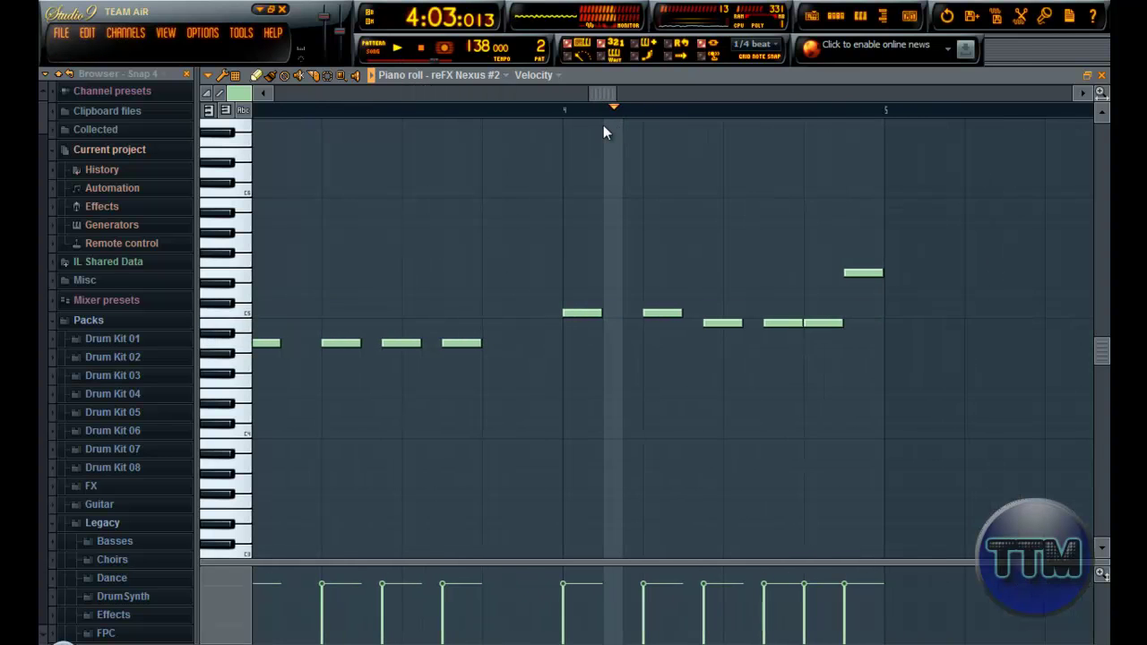
pyautogui.press('space')
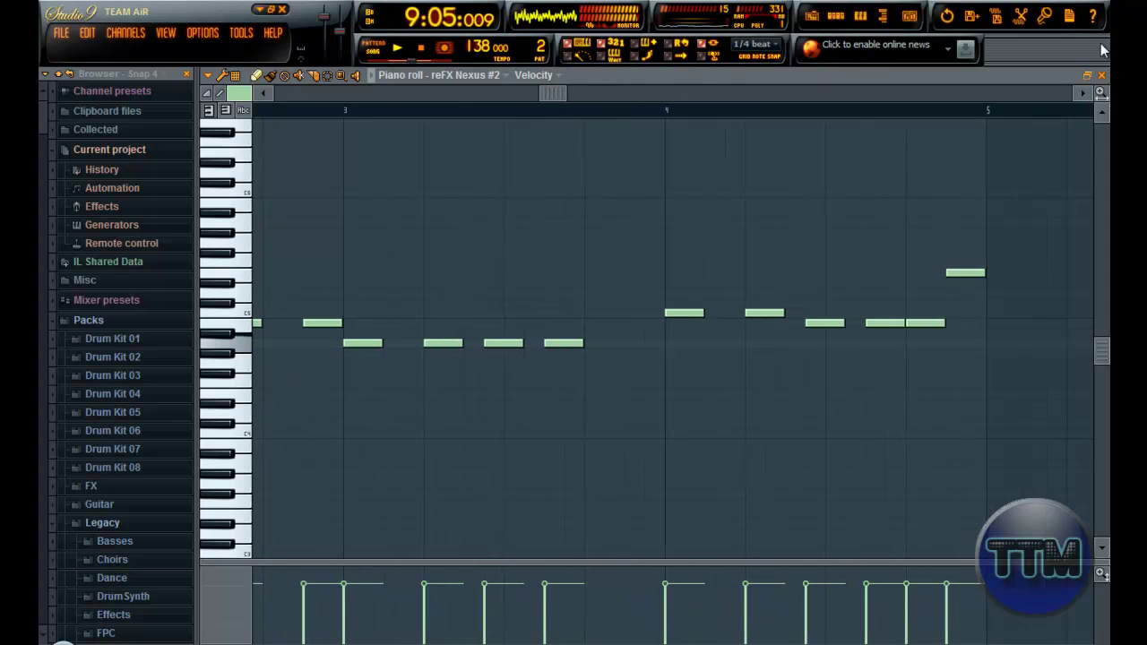
# Return to the playlist and clear the time selection over the Pattern 2 clips
pyautogui.click(1089, 76)
pyautogui.click(725, 74)
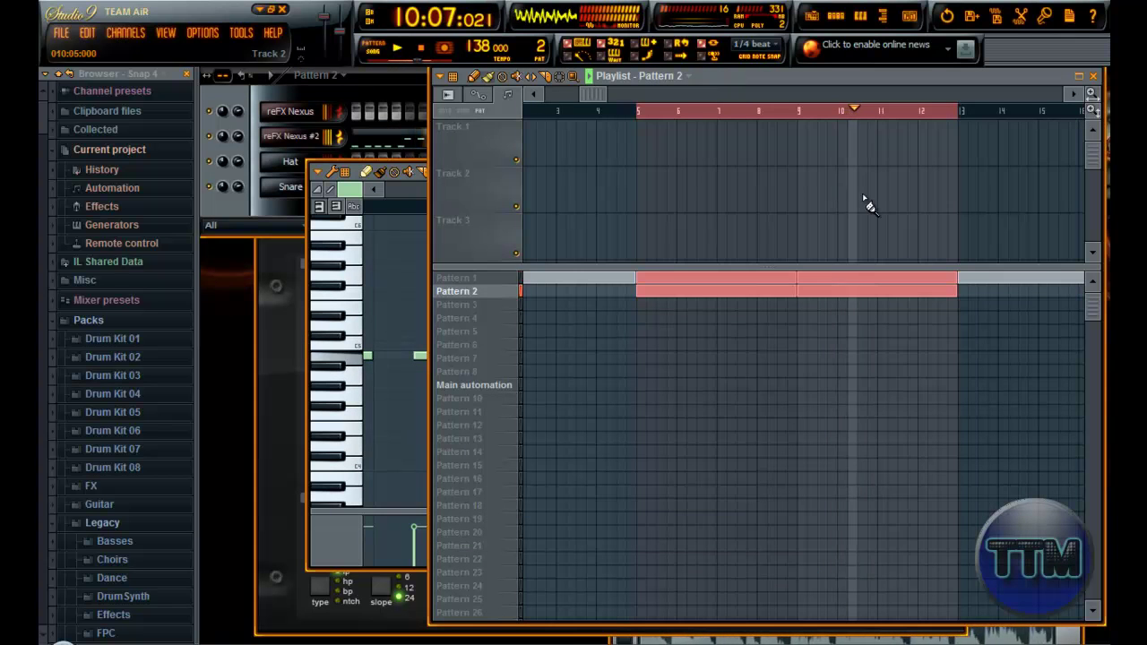
pyautogui.click(815, 110)
pyautogui.moveTo(599, 92); pyautogui.dragTo(764, 135)
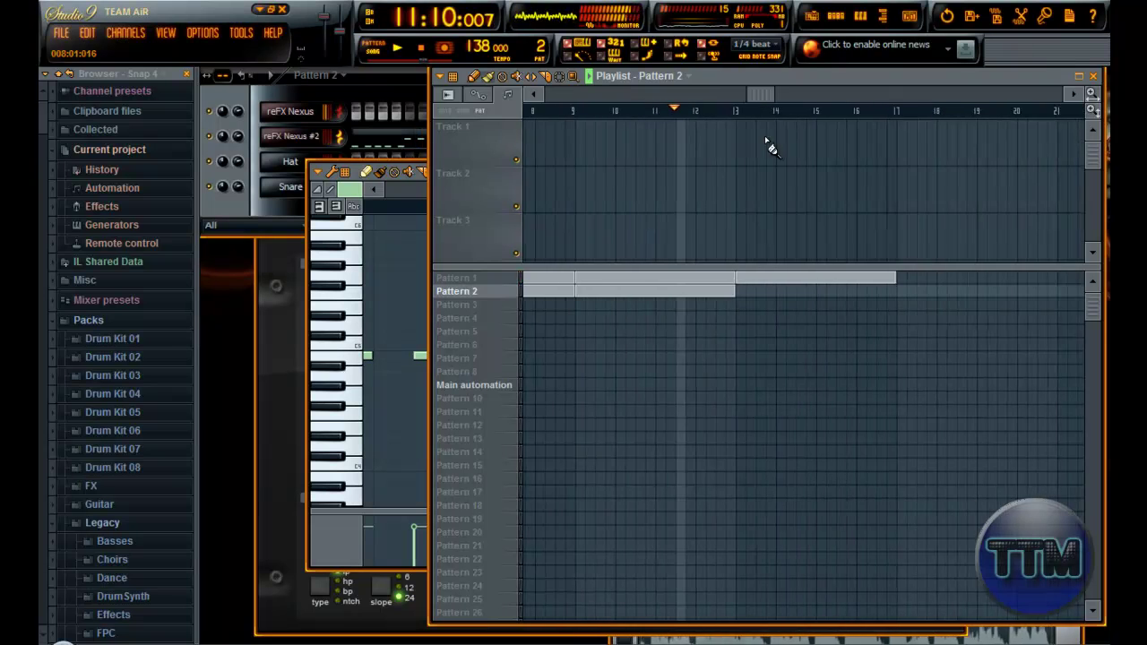
# Extend the Pattern 1 and Pattern 2 clips to bar 25 and fill Pattern 3 with one-bar clips from bar 13 onward
pyautogui.moveTo(730, 296)
pyautogui.mouseDown()
pyautogui.moveTo(1058, 292)
pyautogui.moveTo(911, 278)
pyautogui.moveTo(1099, 284)
pyautogui.mouseUp()
pyautogui.press('space')
pyautogui.click(697, 305)
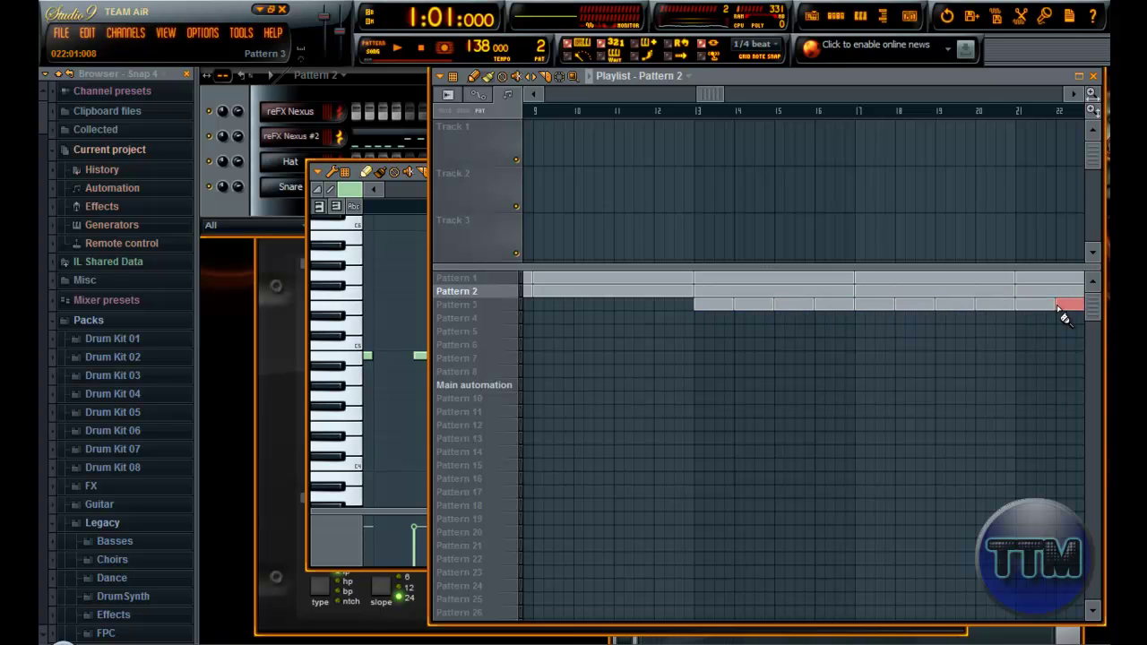
pyautogui.moveTo(720, 90); pyautogui.dragTo(796, 93)
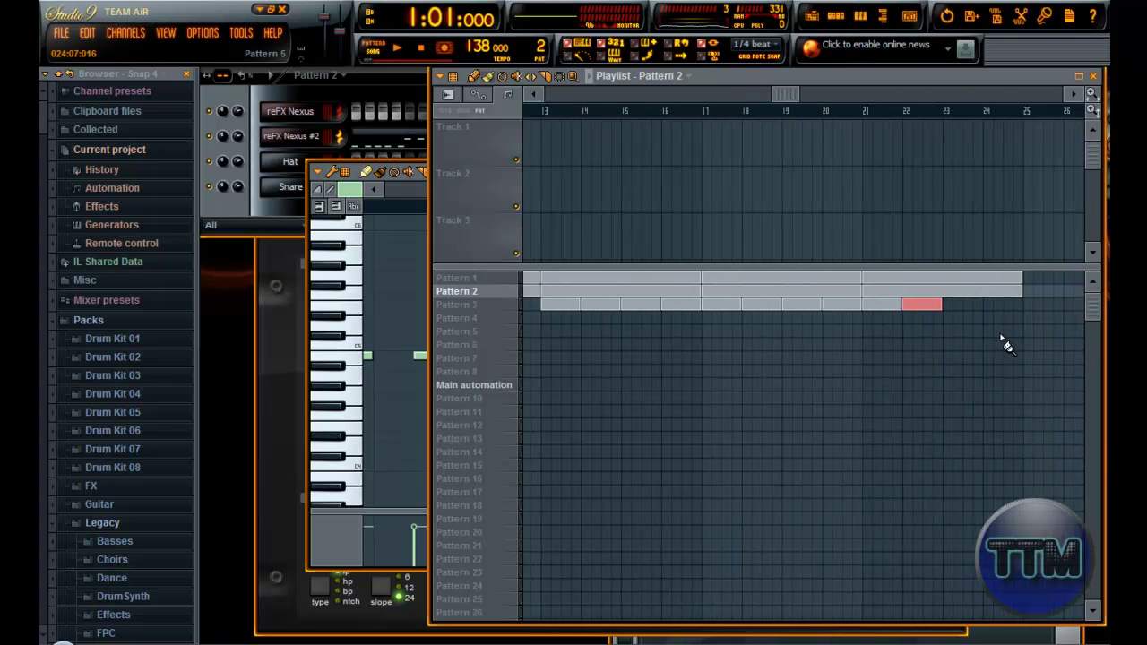
pyautogui.moveTo(786, 95); pyautogui.dragTo(420, 82)
# Compare the channel contents of Patterns 3, 1 and 2 in the step sequencer
pyautogui.click(504, 306)
pyautogui.moveTo(609, 97); pyautogui.dragTo(742, 101)
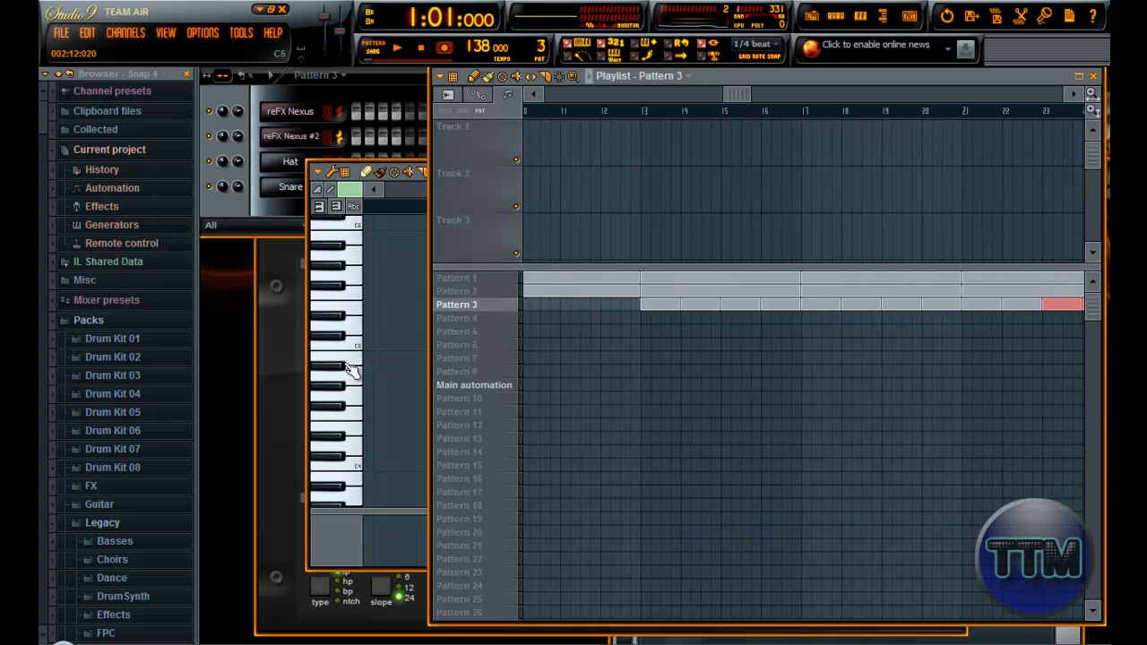
pyautogui.click(275, 94)
pyautogui.click(534, 264)
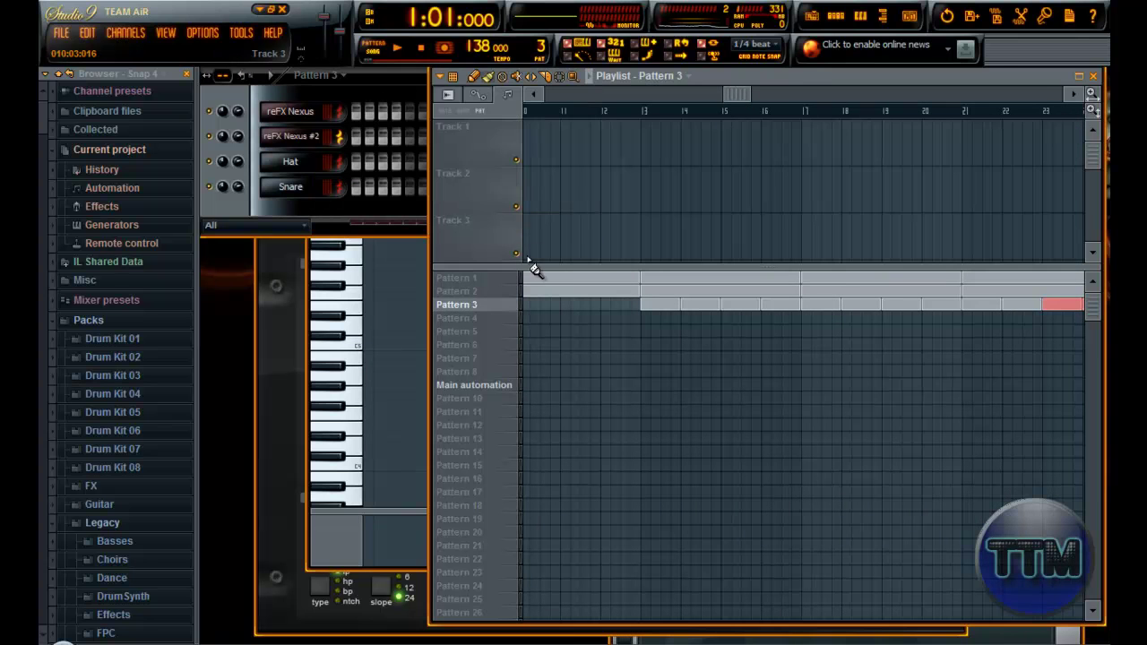
pyautogui.click(482, 280)
pyautogui.click(456, 292)
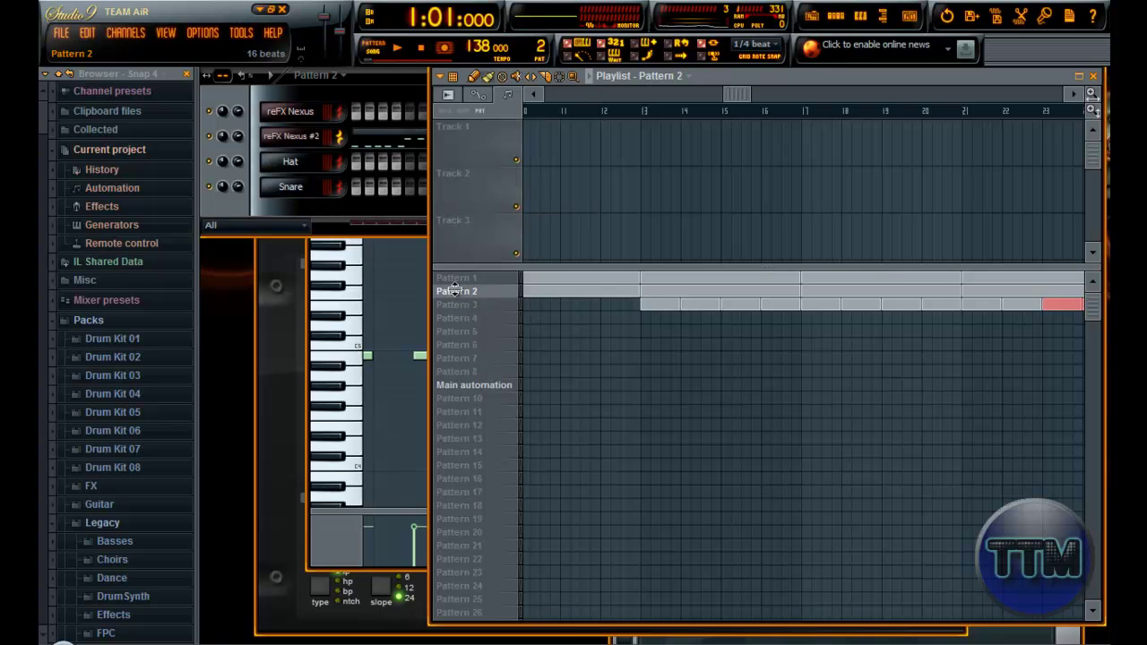
pyautogui.click(332, 87)
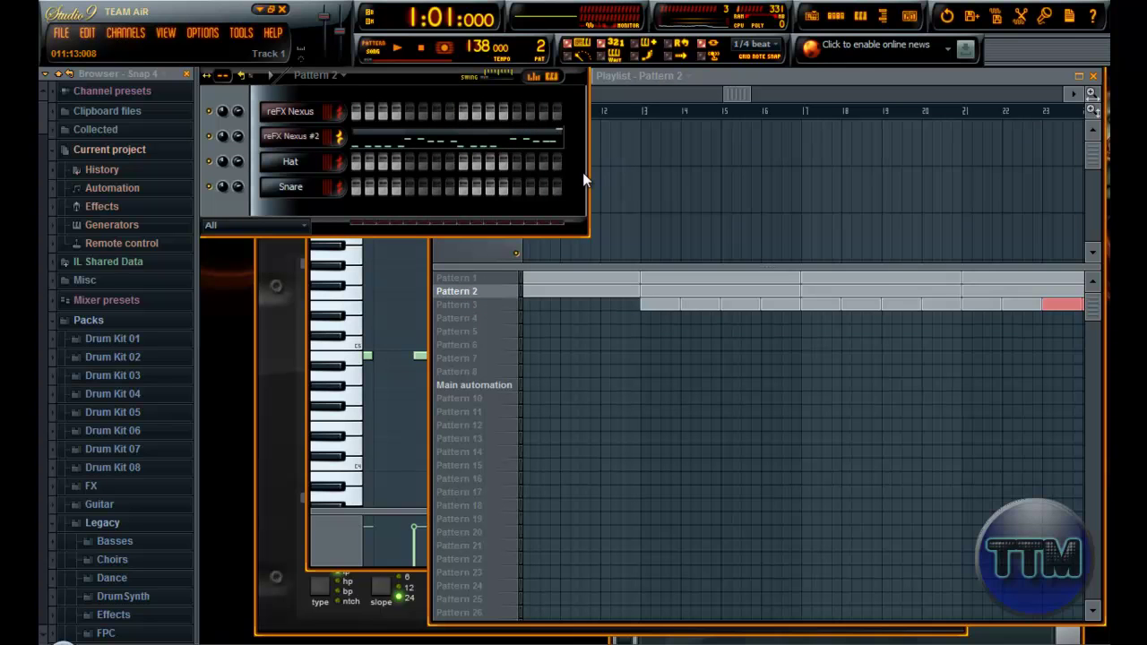
# Select Pattern 3 and open the VEC2 Clubby Kicks folder of the Vengeance bassdrum samples in the browser
pyautogui.click(478, 306)
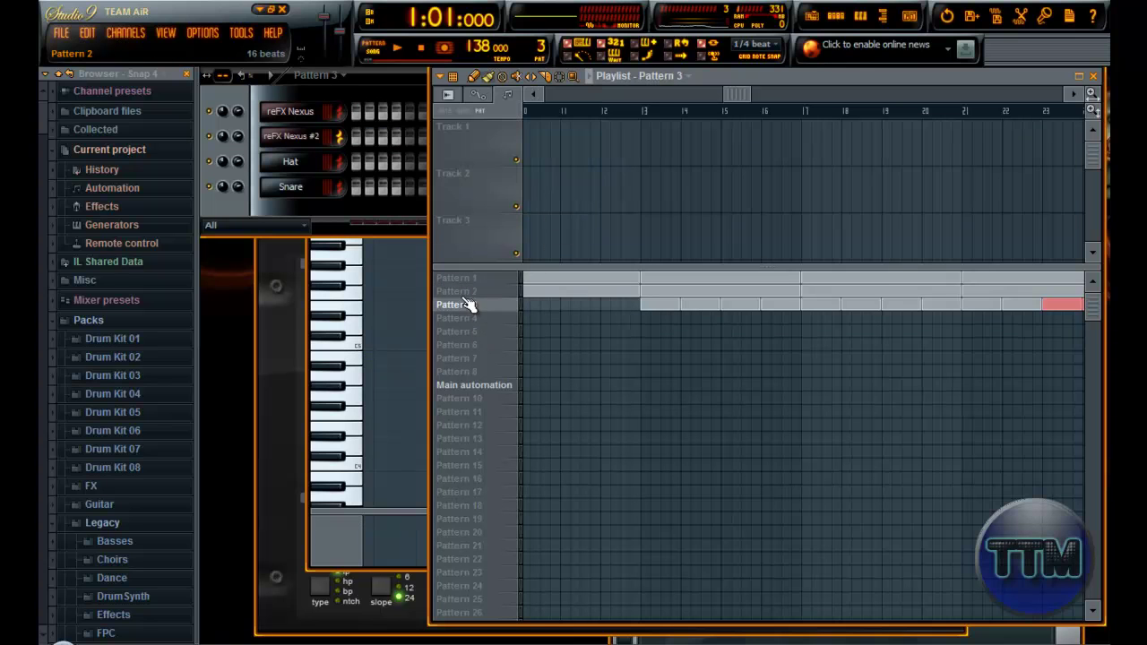
pyautogui.rightClick(281, 156)
pyautogui.click(277, 201)
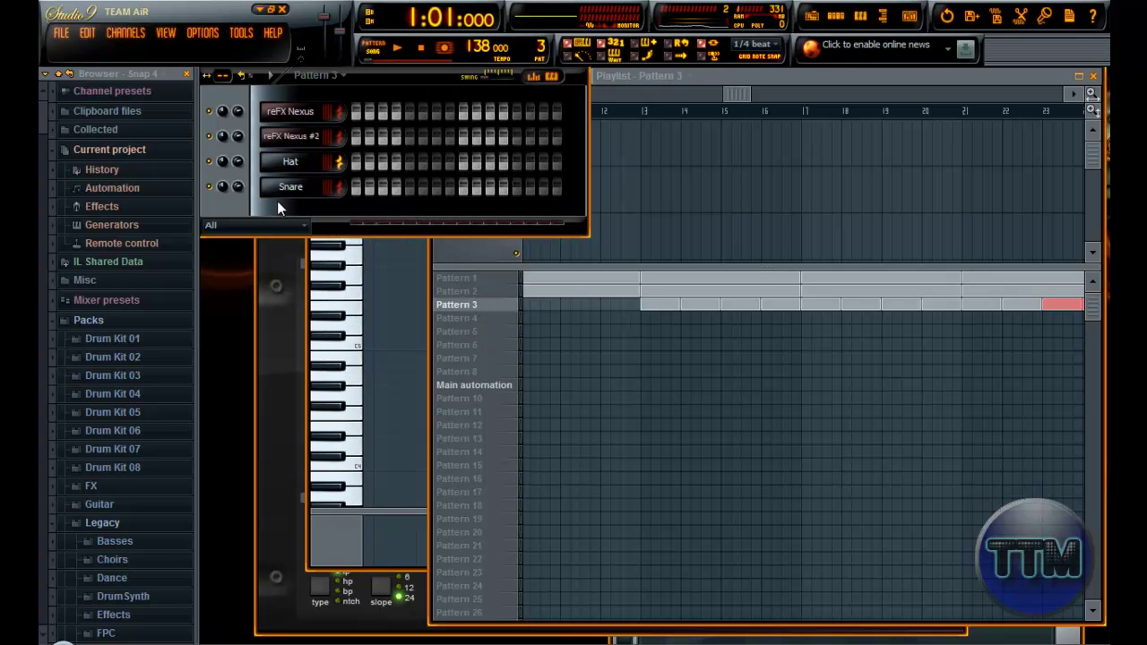
pyautogui.moveTo(38, 311); pyautogui.dragTo(43, 292)
pyautogui.click(143, 364)
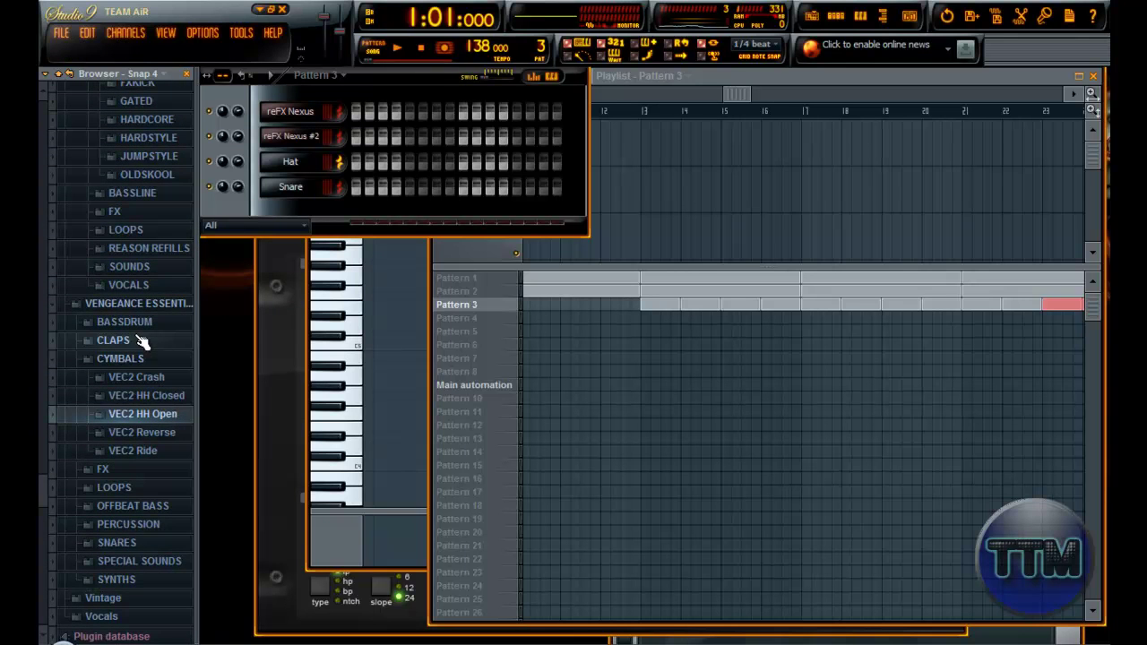
pyautogui.scroll(2, 142, 343)
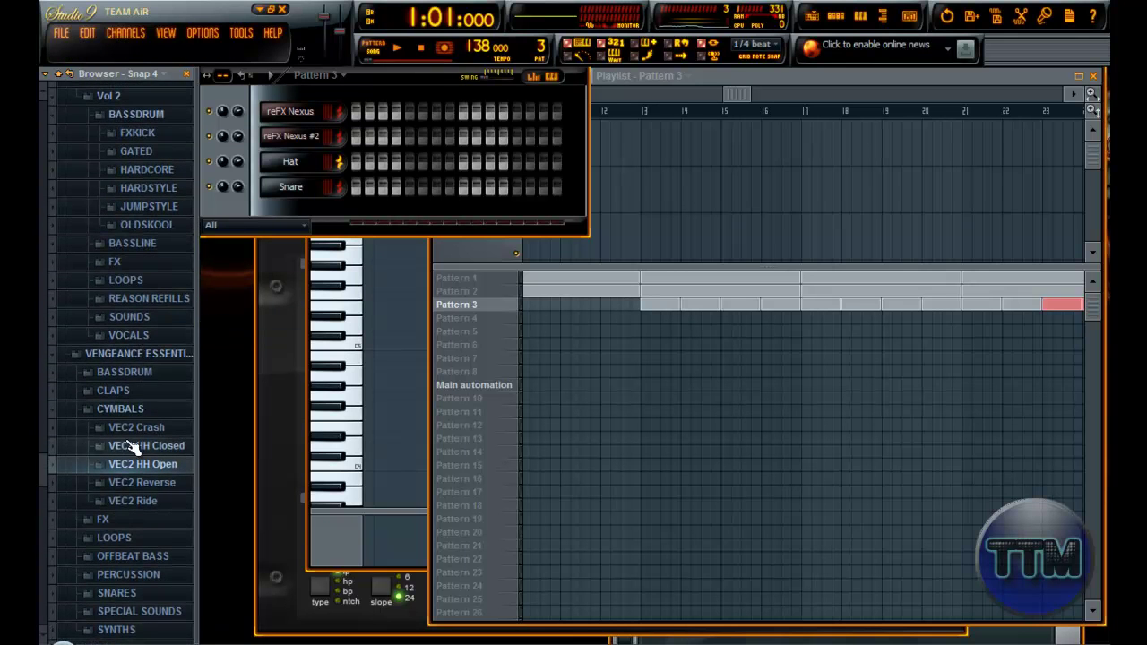
pyautogui.click(120, 373)
pyautogui.click(141, 400)
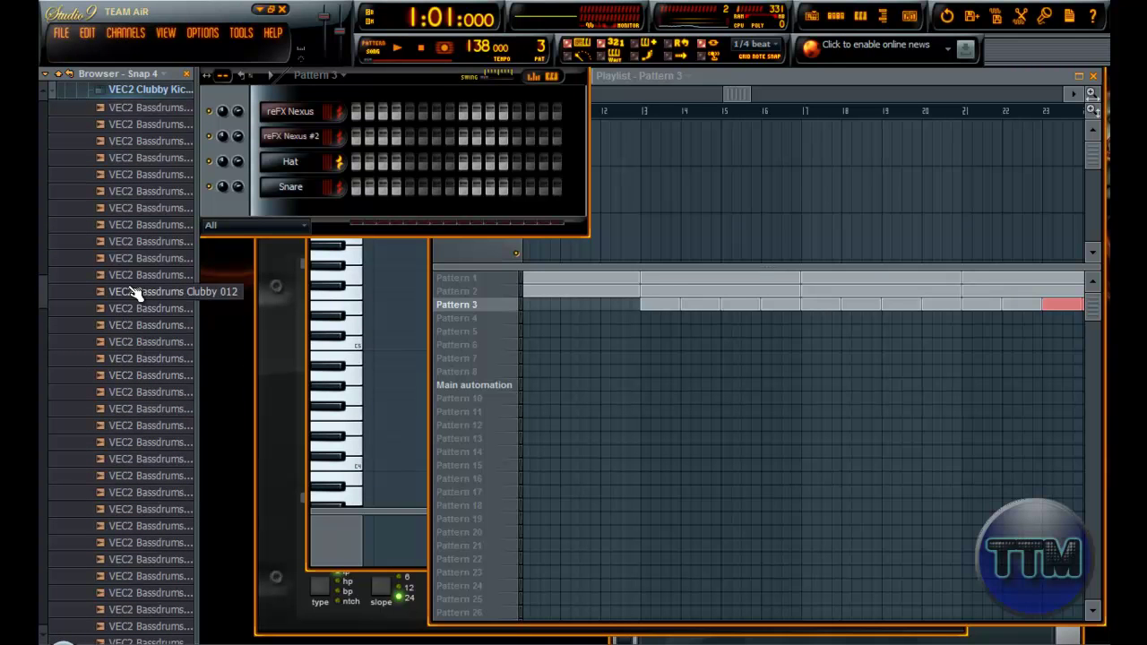
# Audition several VEC2 Bassdrums Clubby samples, including 004, 012, 013 and 017
pyautogui.click(148, 296)
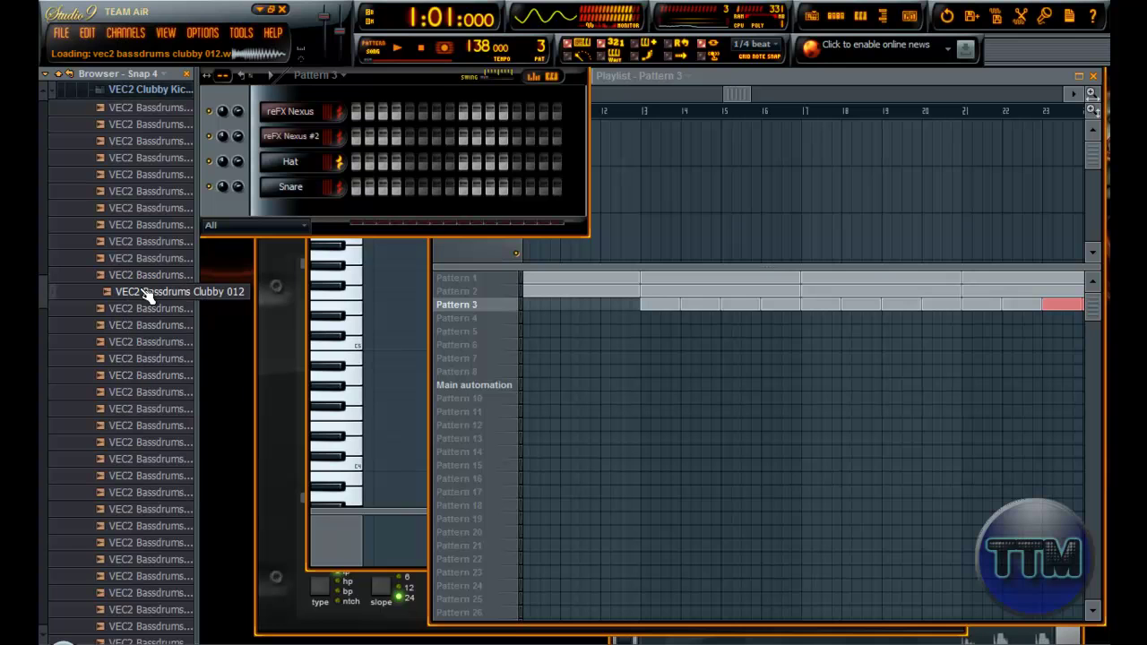
pyautogui.click(147, 296)
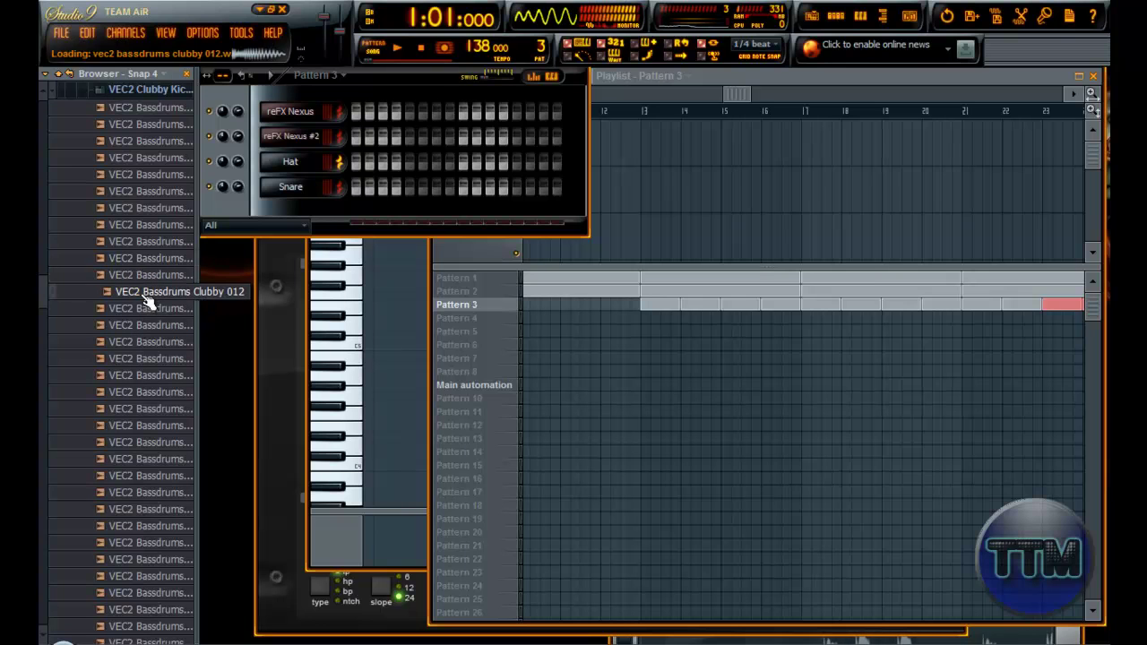
pyautogui.click(153, 342)
pyautogui.click(153, 358)
pyautogui.click(152, 376)
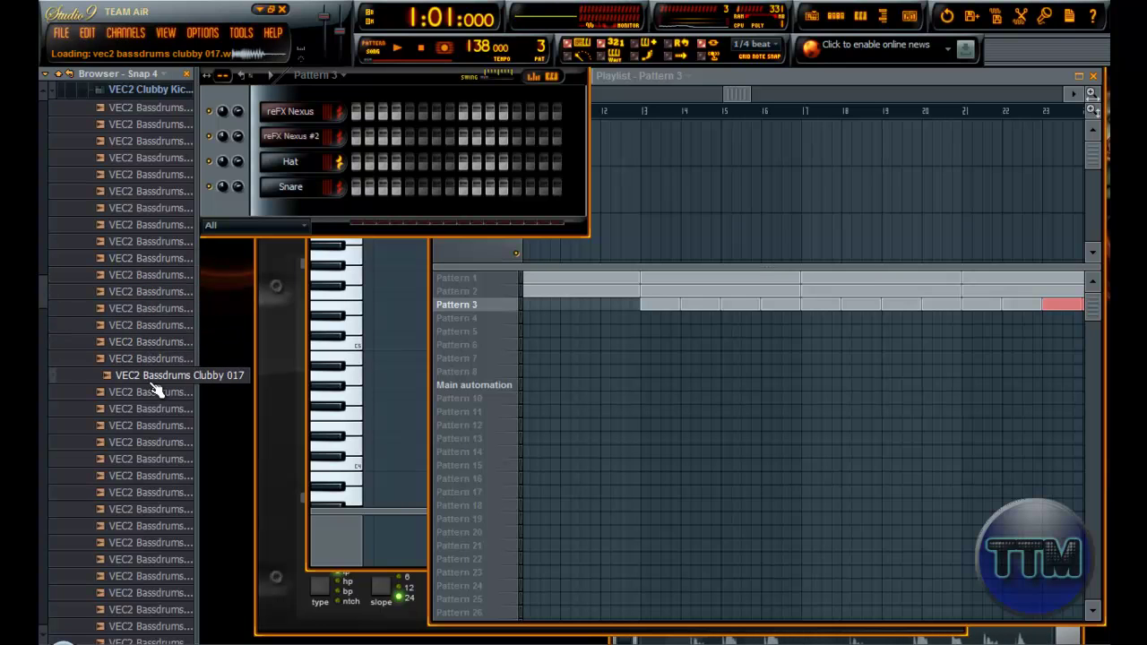
pyautogui.click(144, 243)
pyautogui.click(140, 207)
pyautogui.click(139, 190)
pyautogui.click(136, 174)
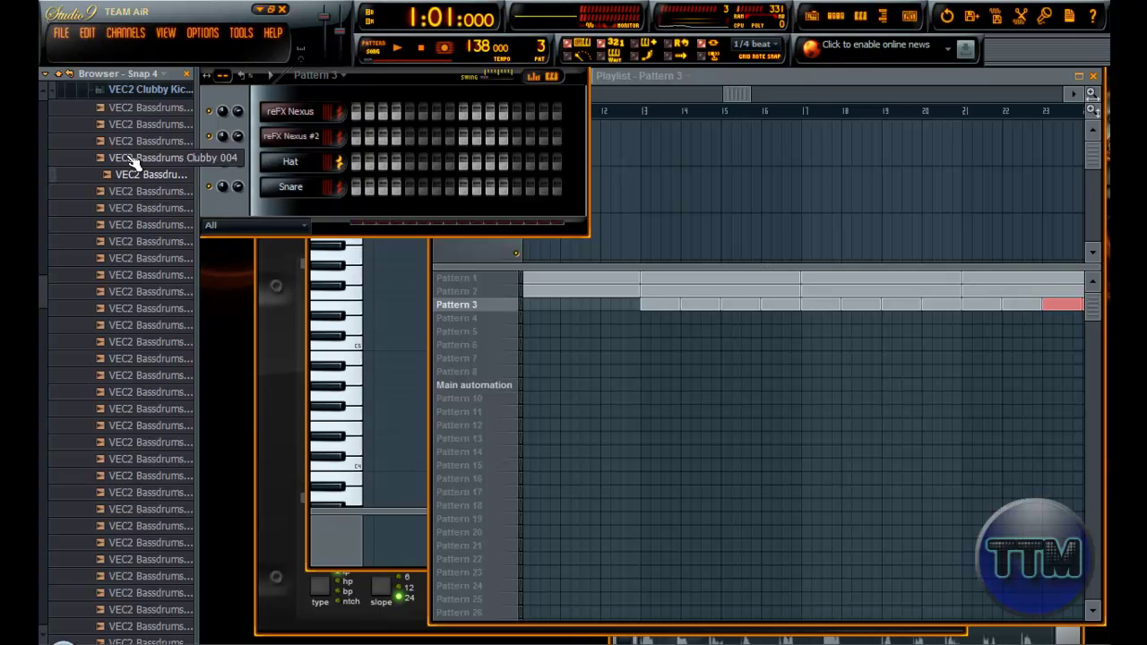
pyautogui.click(135, 157)
pyautogui.click(130, 123)
pyautogui.click(128, 108)
pyautogui.click(161, 326)
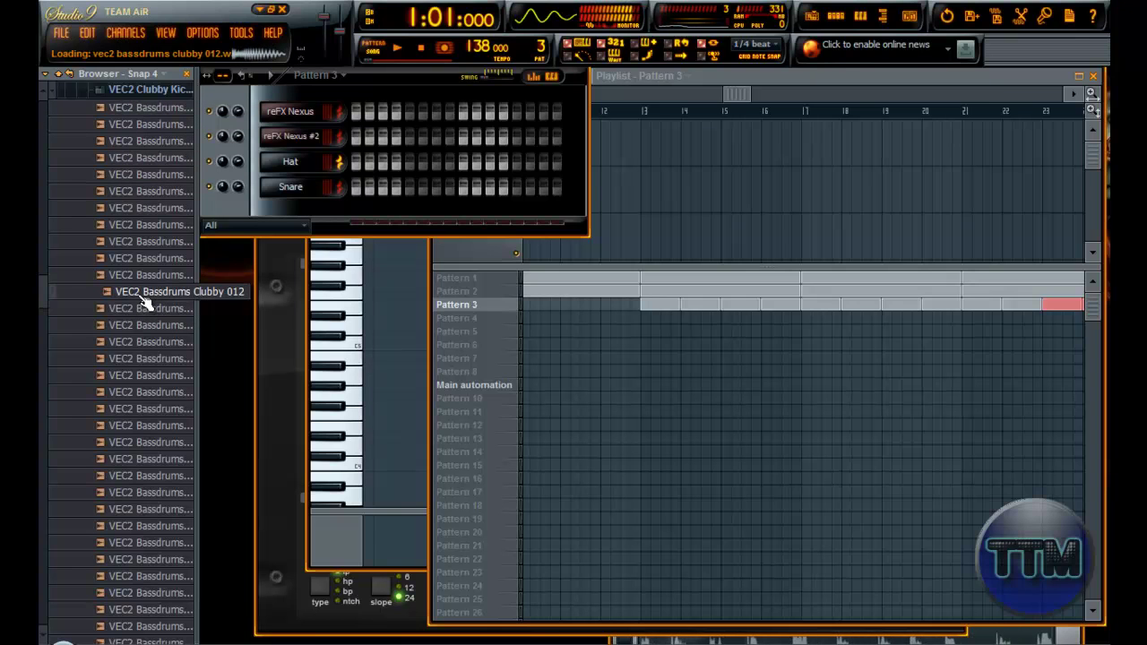
pyautogui.moveTo(139, 302); pyautogui.dragTo(136, 309)
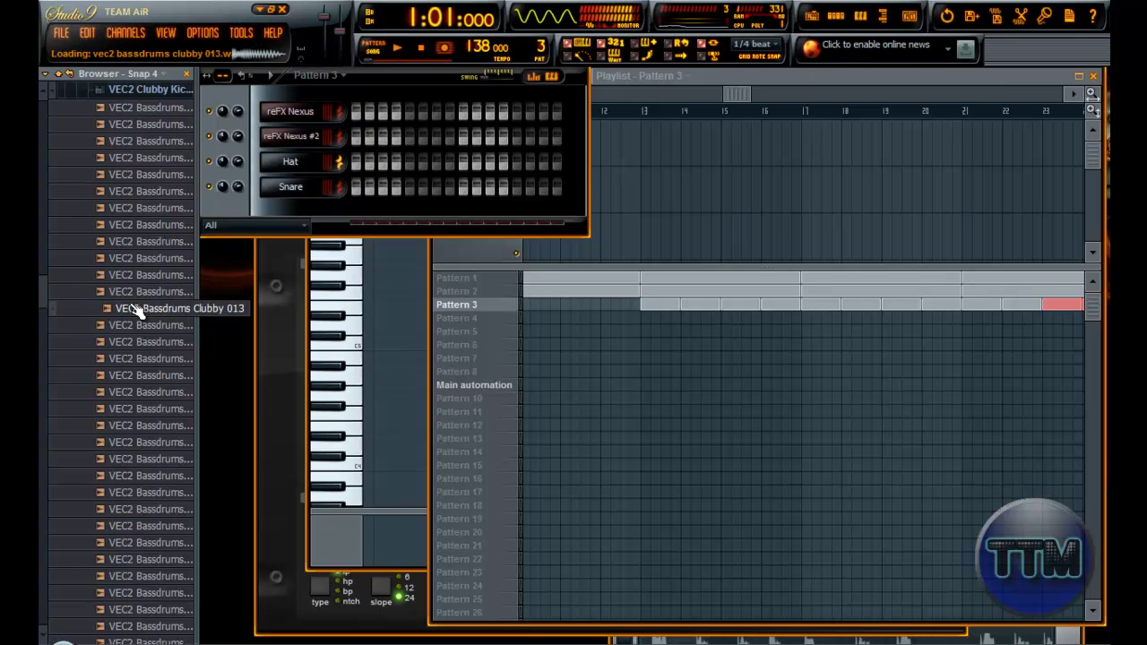
# Load VEC2 Bassdrums Clubby 012 into the Snare channel and fill each 4 steps with the kick
pyautogui.click(134, 293)
pyautogui.moveTo(133, 294); pyautogui.dragTo(294, 186)
pyautogui.rightClick(294, 187)
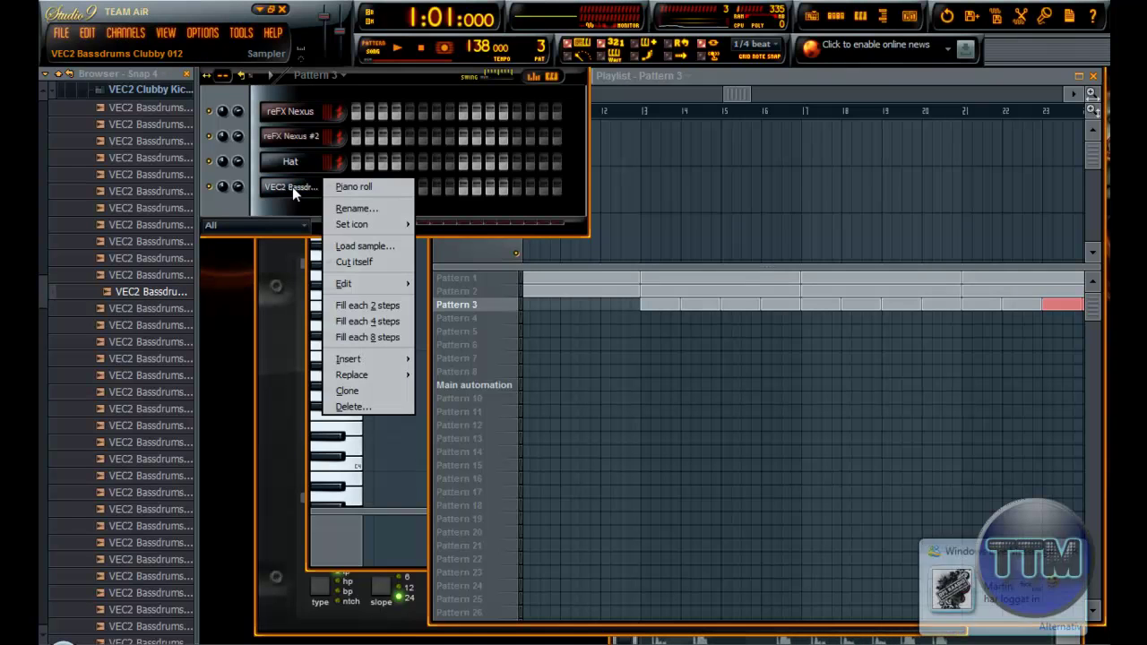
pyautogui.click(361, 323)
# Play the arrangement from the beginning to past bar 19, following the playhead to hear the kick come in
pyautogui.click(733, 79)
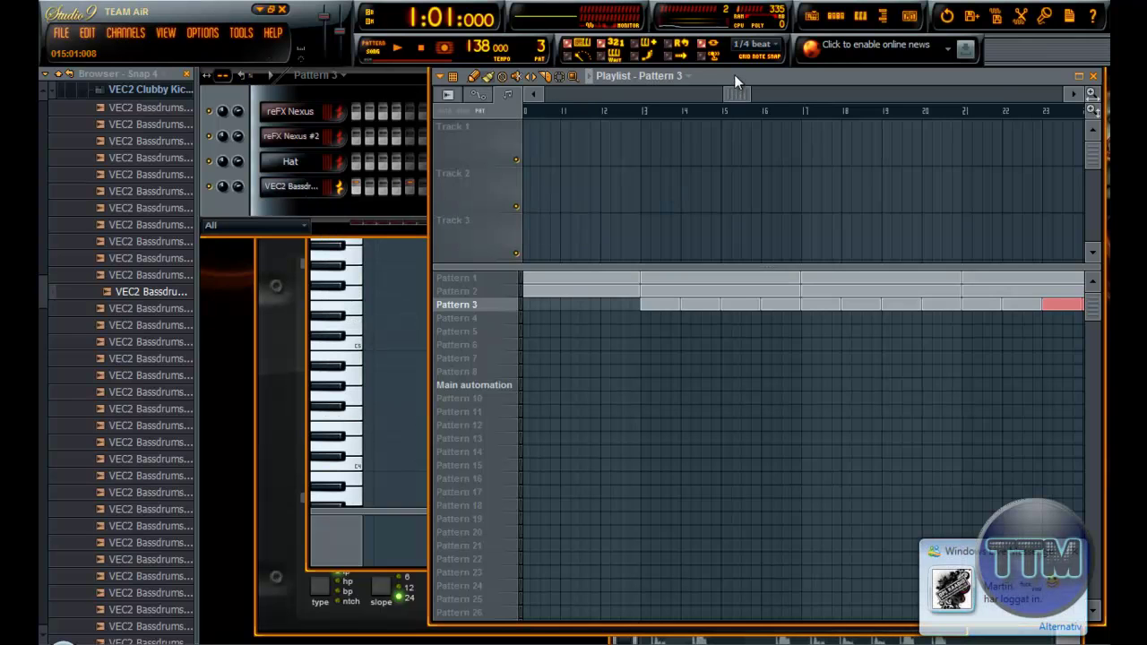
pyautogui.moveTo(734, 94); pyautogui.dragTo(449, 123)
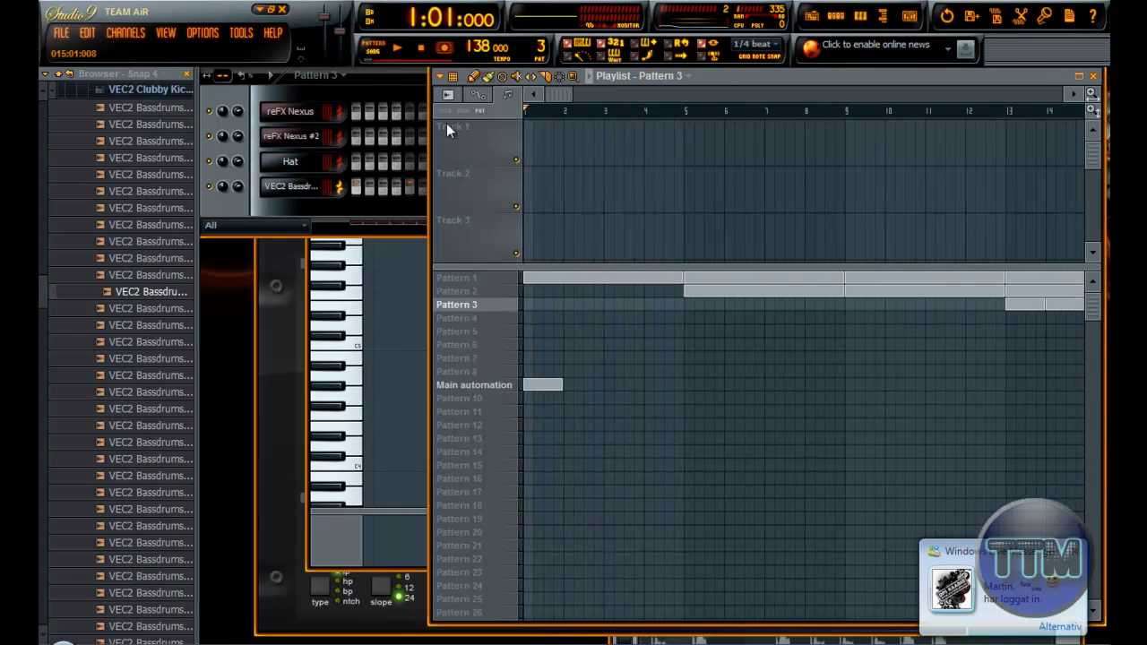
pyautogui.press('space')
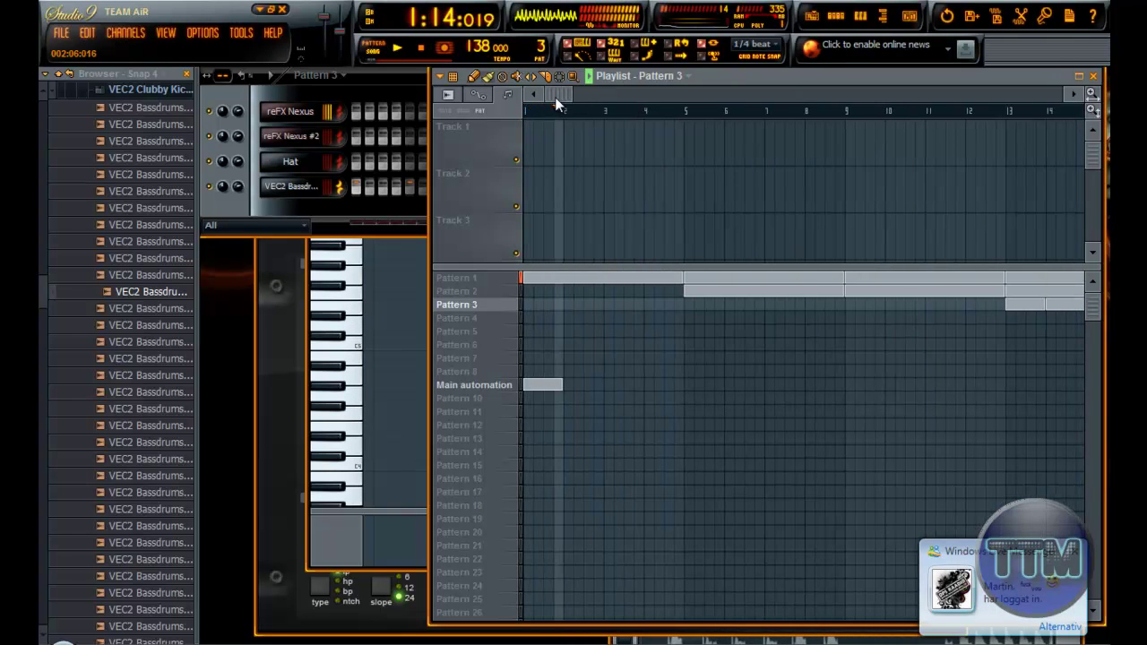
pyautogui.moveTo(556, 101); pyautogui.dragTo(585, 97)
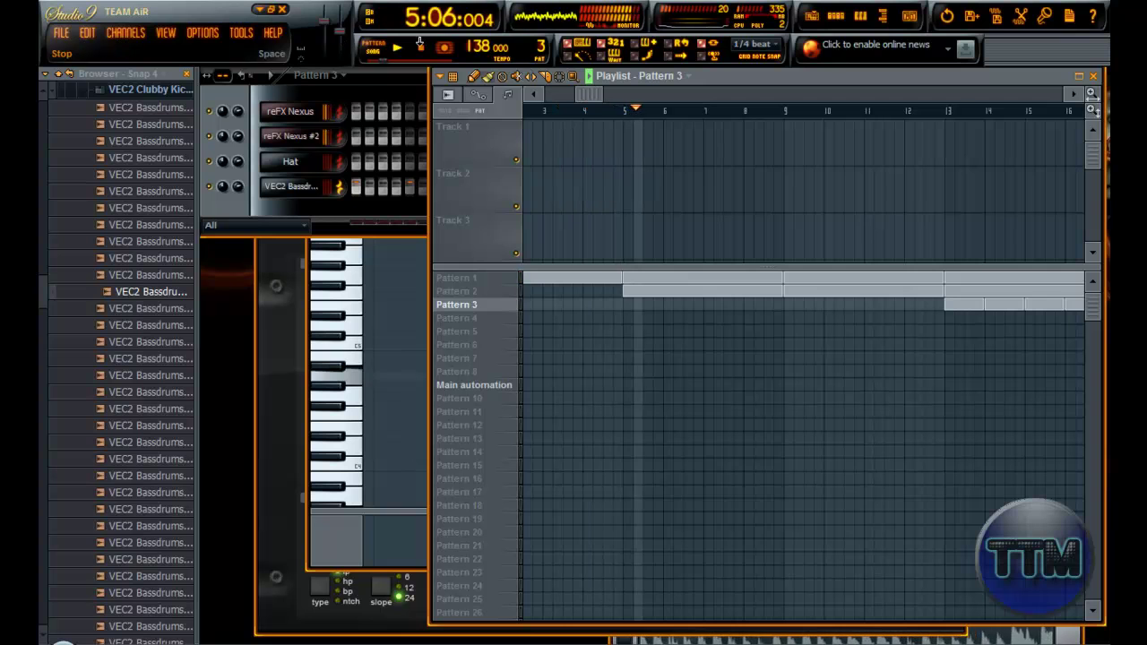
pyautogui.moveTo(589, 96); pyautogui.dragTo(655, 106)
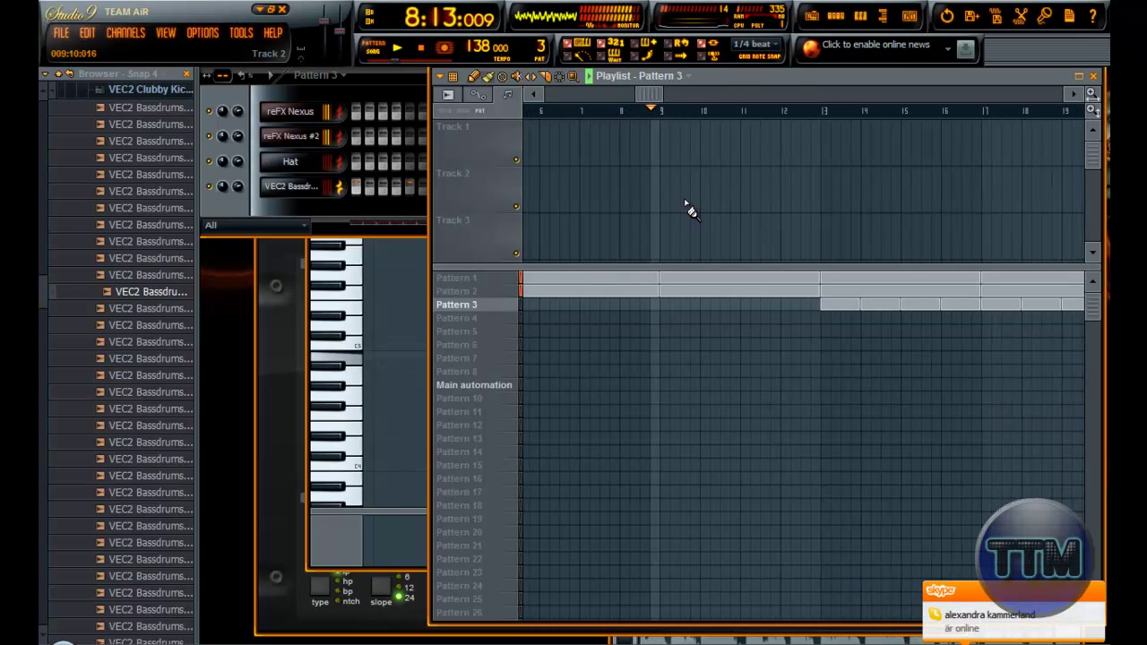
pyautogui.moveTo(641, 95); pyautogui.dragTo(696, 104)
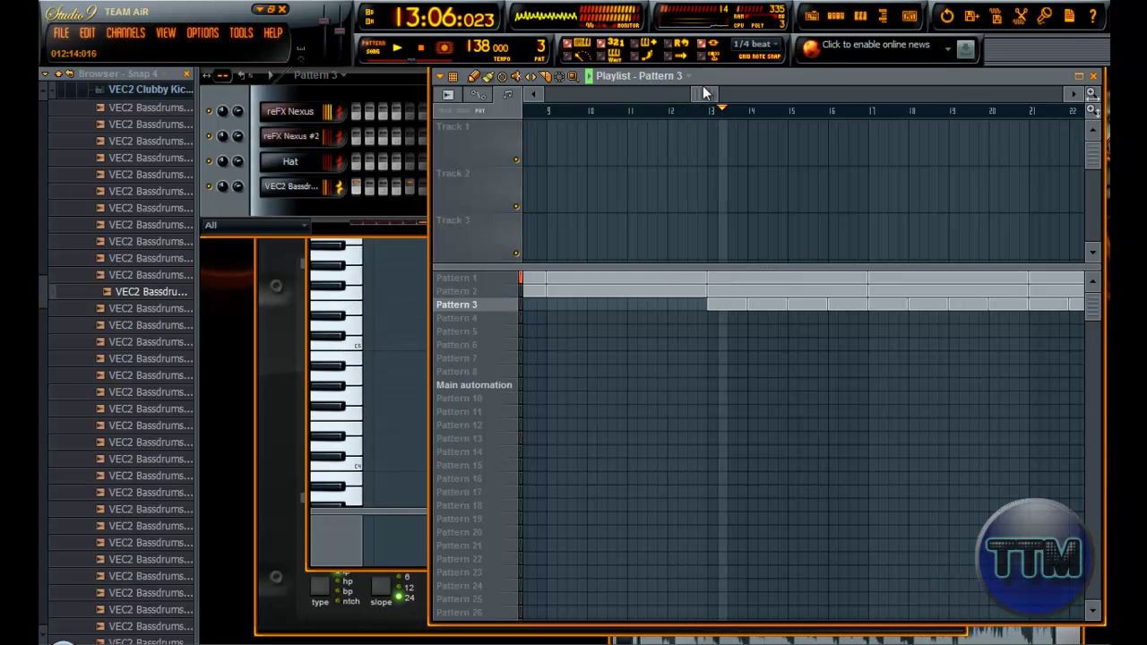
pyautogui.moveTo(708, 96); pyautogui.dragTo(774, 95)
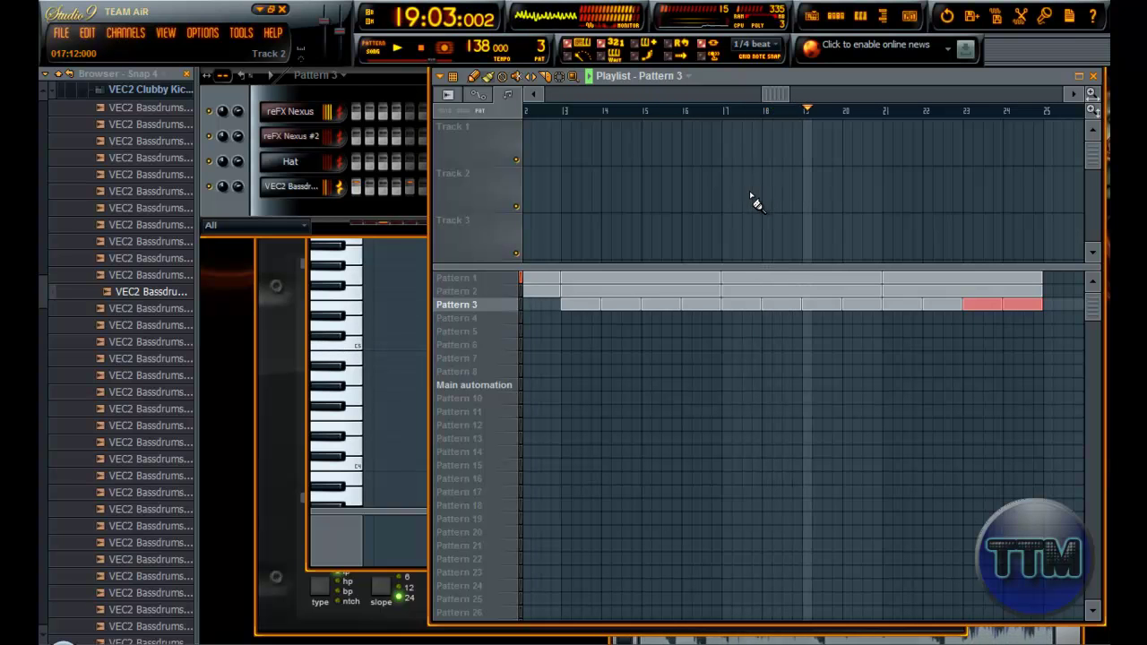
# Remove the Pattern 3 clip at bar 20 and place a Pattern 4 clip at bar 21
pyautogui.rightClick(859, 303)
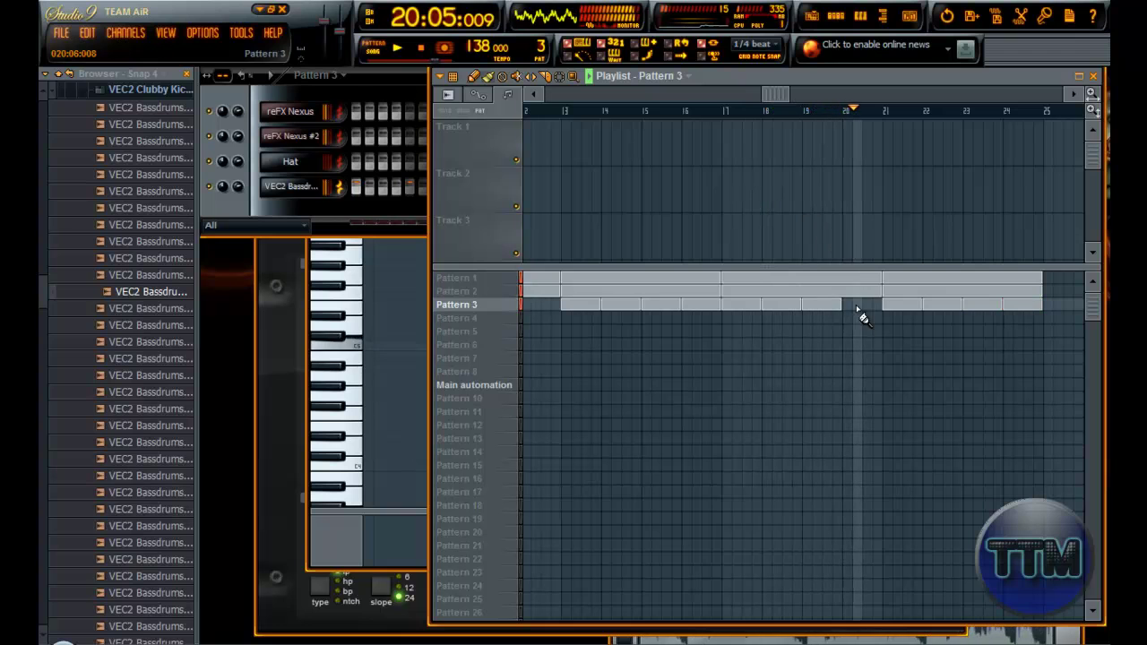
pyautogui.click(469, 319)
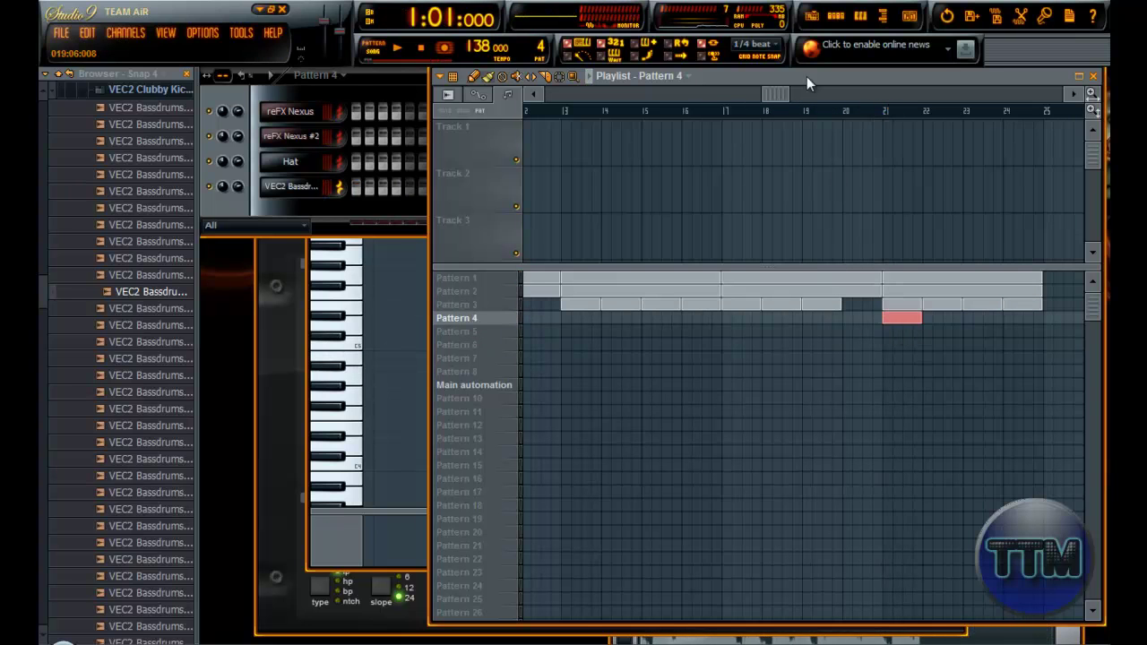
pyautogui.moveTo(777, 91); pyautogui.dragTo(742, 100)
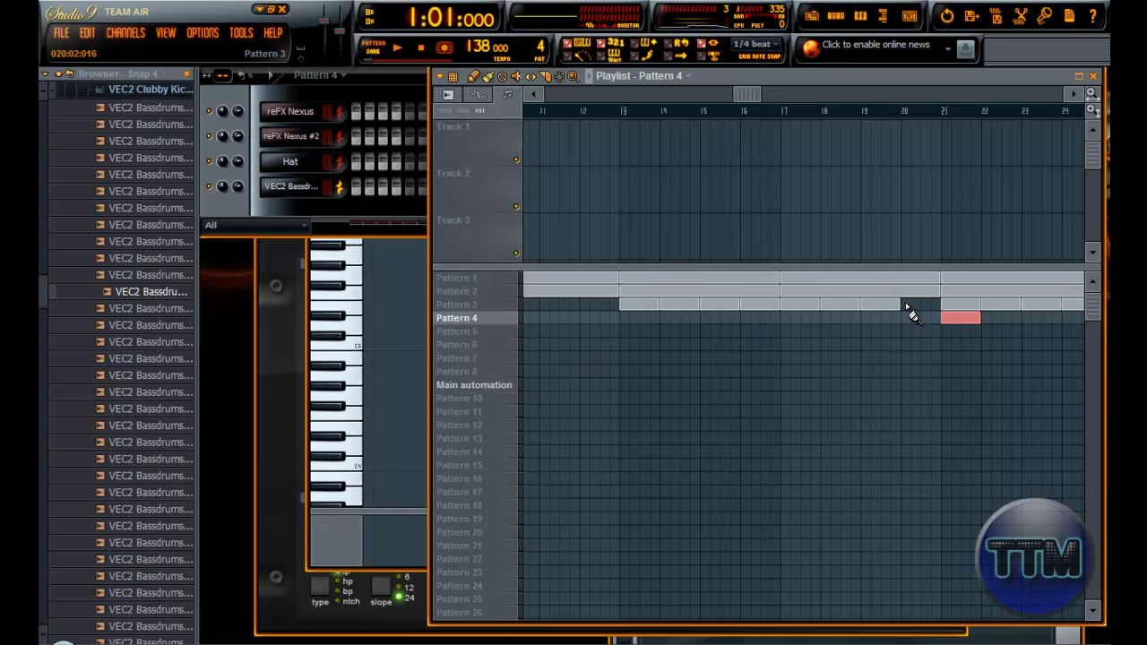
# Play the song from about bar 19 through the kick gap at bar 20, and set the playhead to bar 21
pyautogui.click(904, 111)
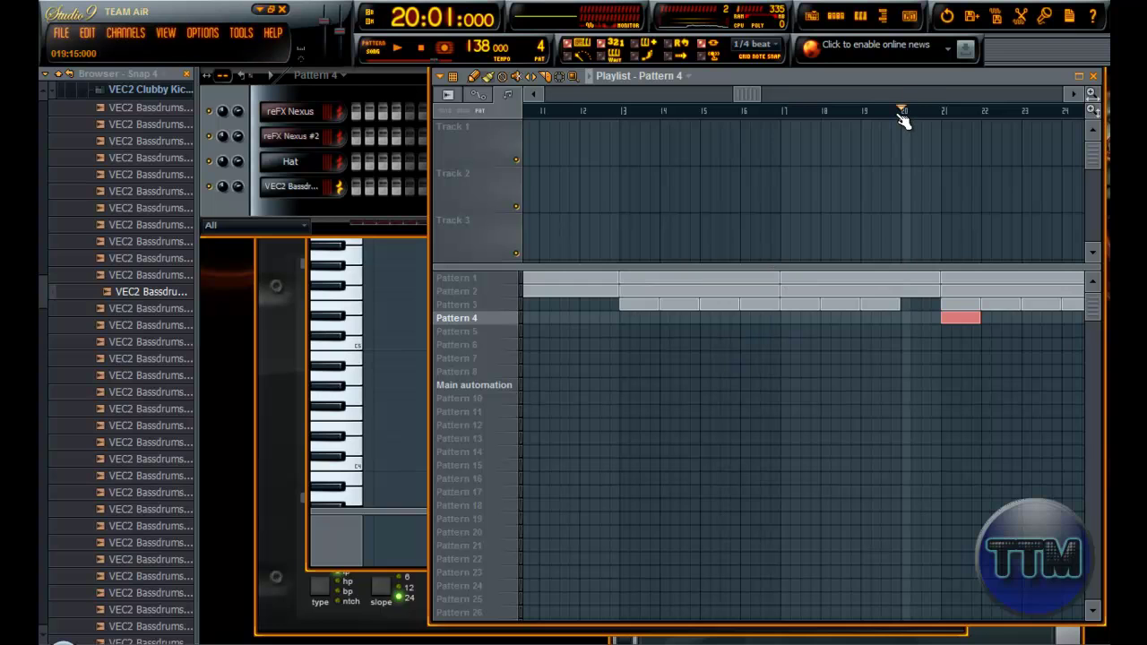
pyautogui.click(855, 112)
pyautogui.press('space')
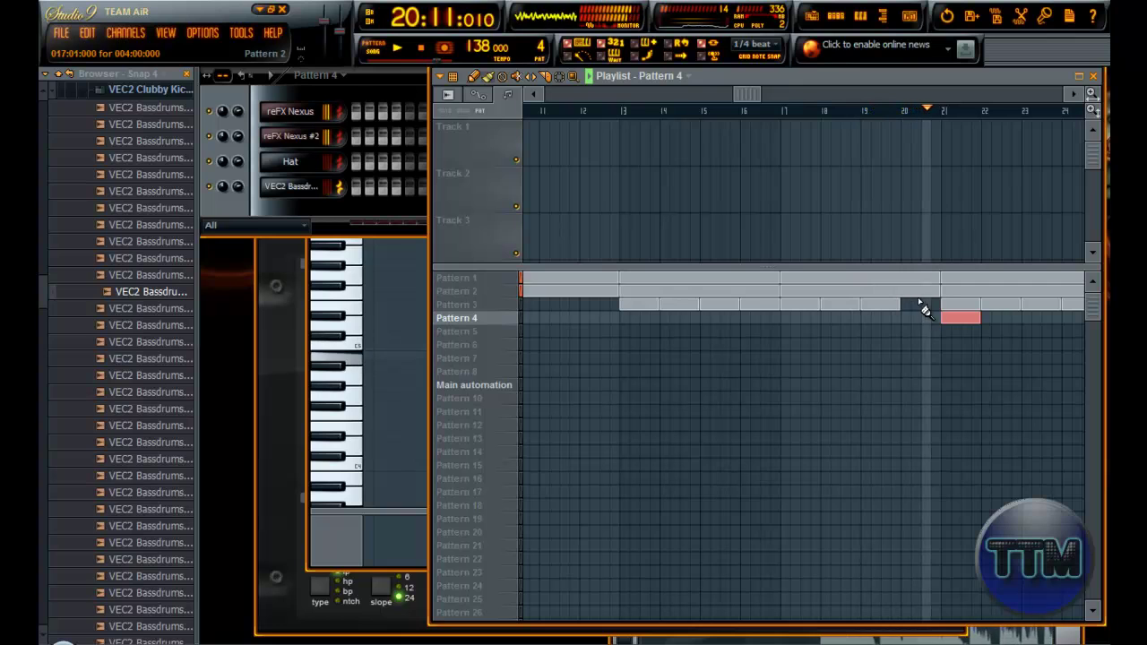
pyautogui.press('space')
pyautogui.click(944, 112)
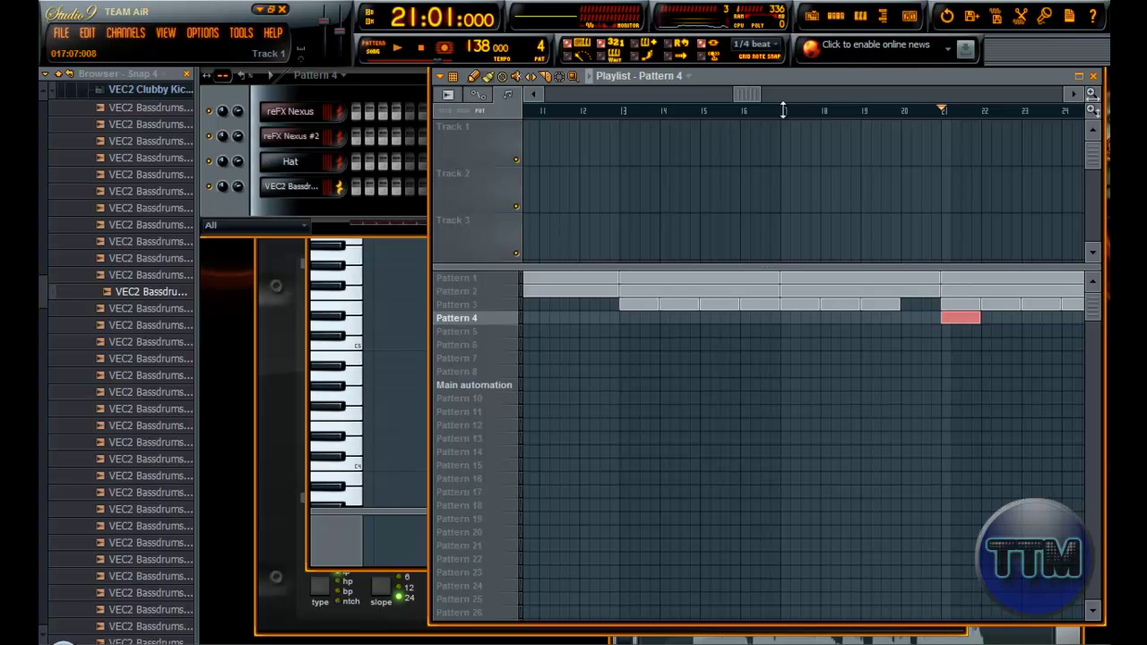
# Collapse the bassdrum sample folders and open the VEC2 HH Open cymbal folder in the browser
pyautogui.moveTo(748, 96); pyautogui.dragTo(876, 162)
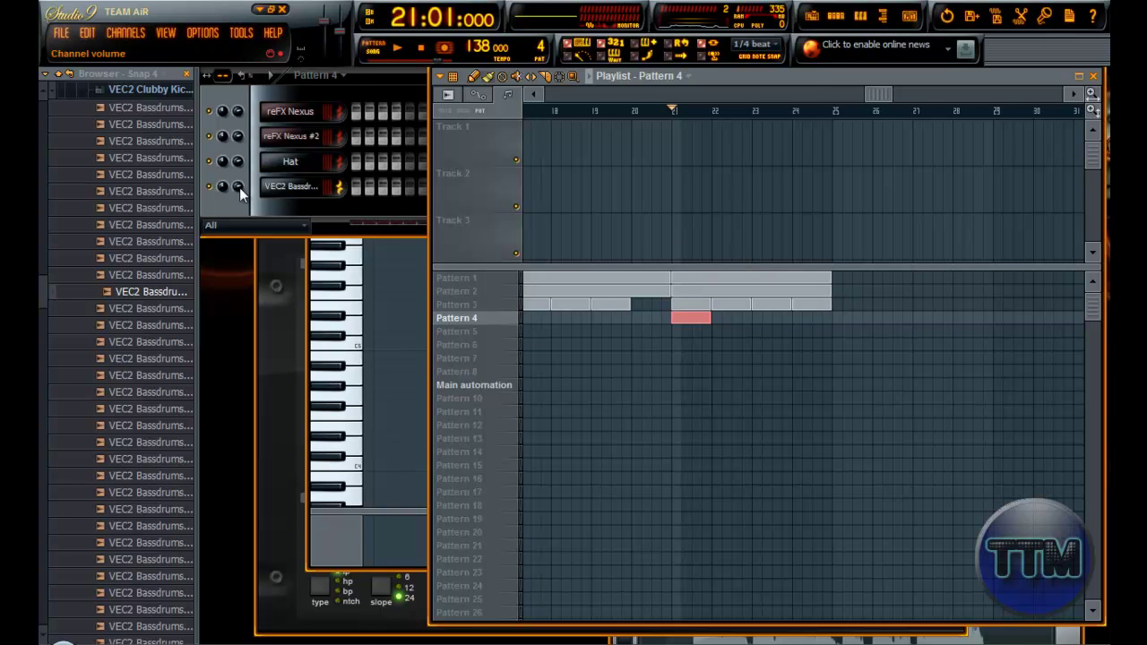
pyautogui.click(280, 208)
pyautogui.moveTo(43, 307); pyautogui.dragTo(45, 258)
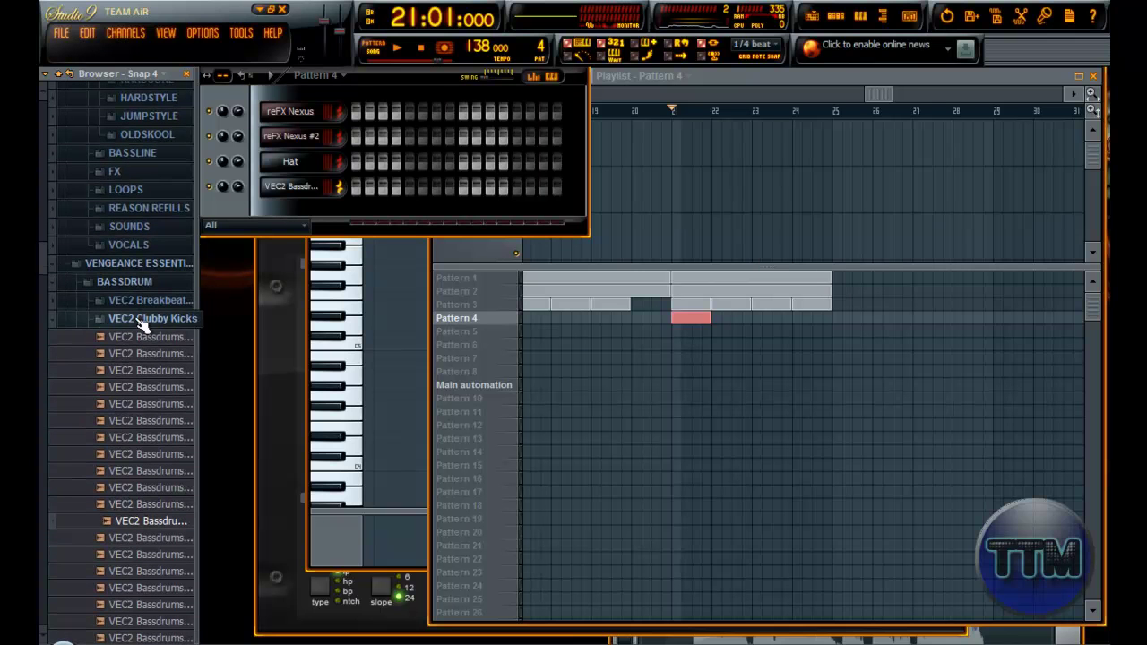
pyautogui.click(144, 321)
pyautogui.click(121, 281)
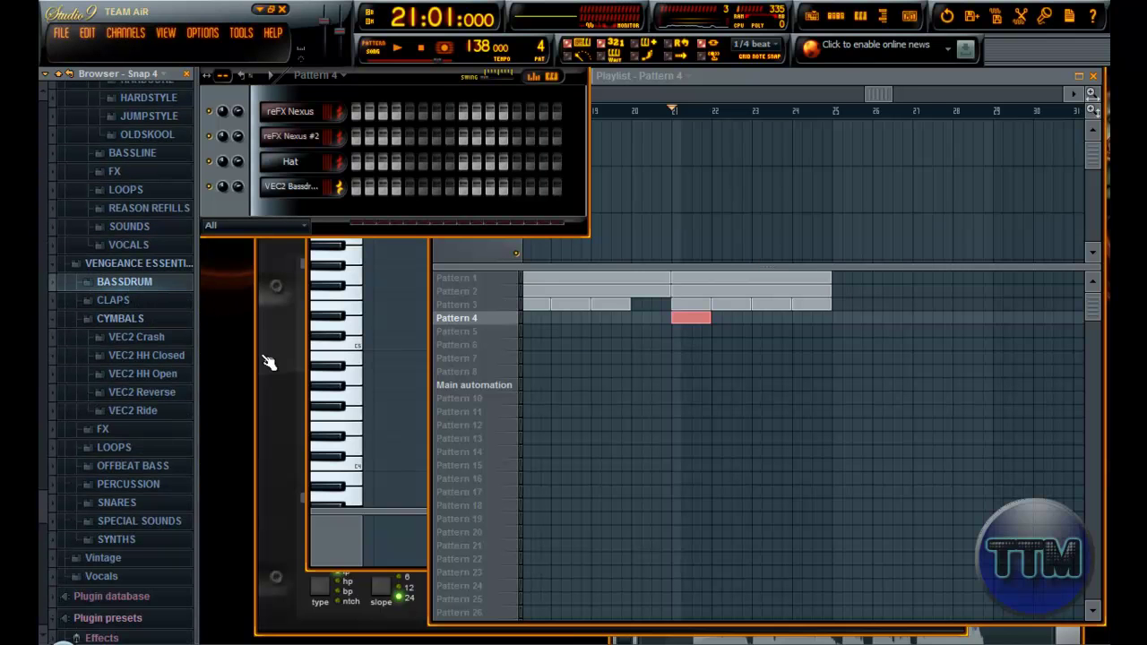
pyautogui.scroll(-2, 144, 351)
pyautogui.click(135, 342)
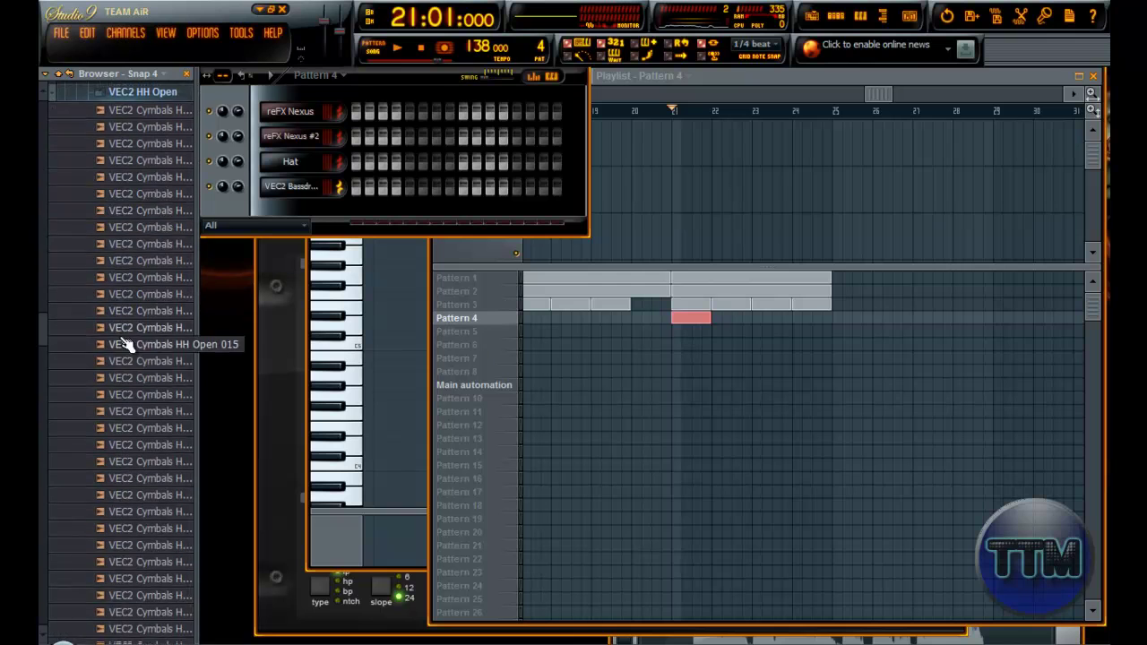
# Audition the open hi-hat samples and load VEC2 Cymbals HH Open 092 onto the Hat channel
pyautogui.scroll(2, 152, 212)
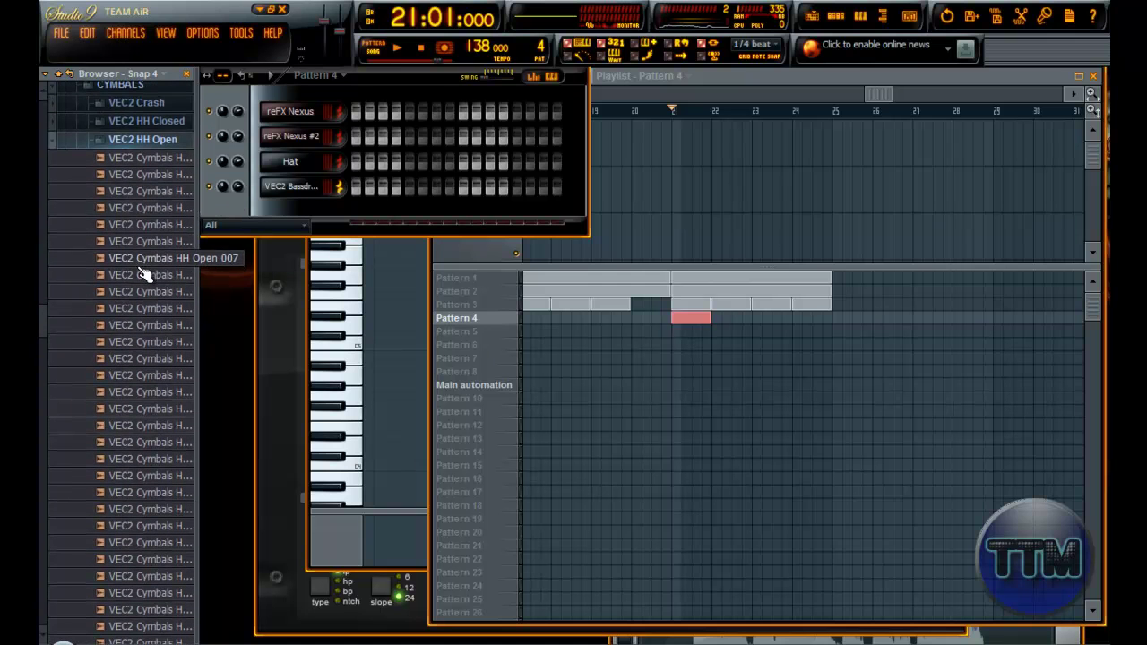
pyautogui.moveTo(152, 184); pyautogui.dragTo(143, 380)
pyautogui.scroll(-15, 143, 492)
pyautogui.scroll(-2, 143, 492)
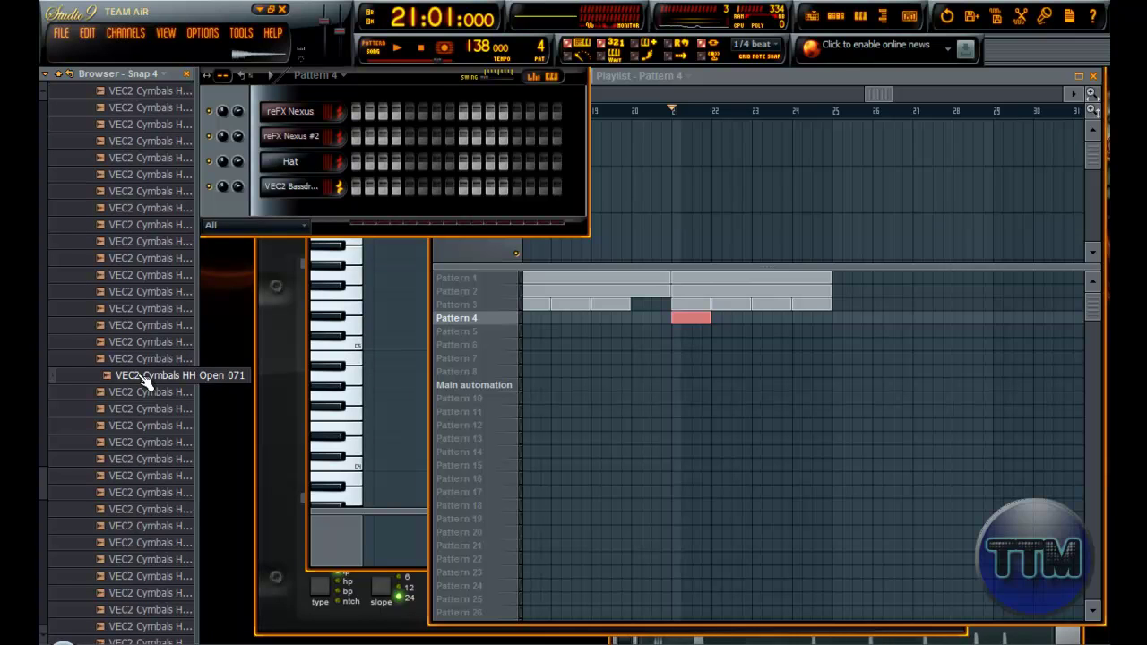
pyautogui.moveTo(143, 381); pyautogui.dragTo(301, 170)
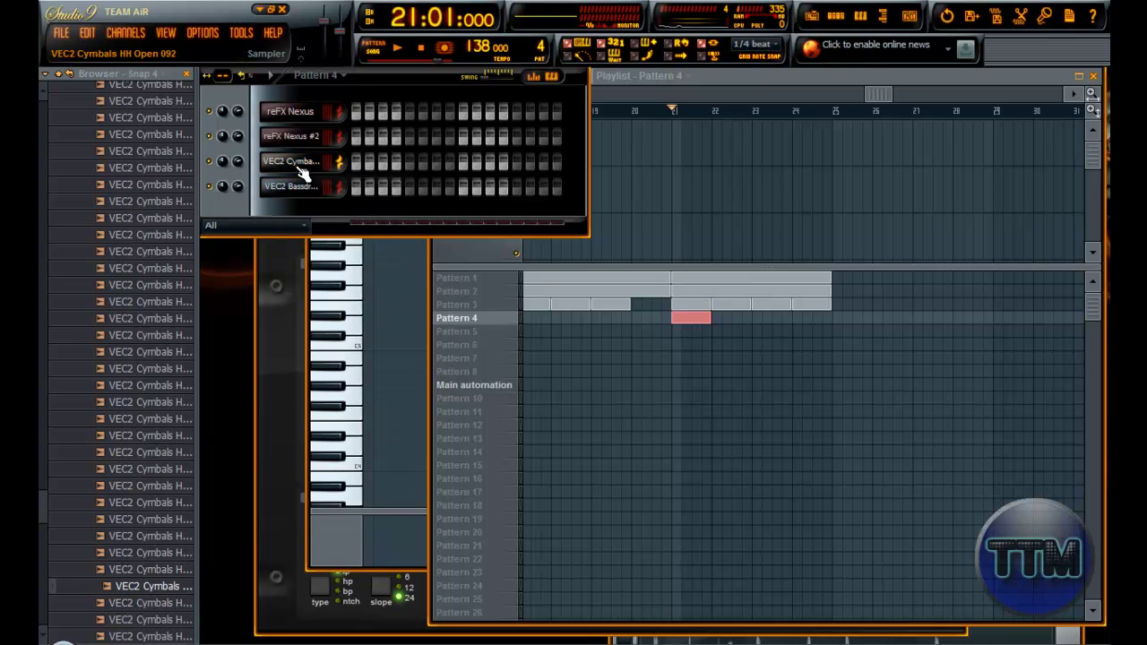
# Place open hi-hat hits on steps 3, 7, 11 and 15 of the VEC2 cymbal channel in Pattern 4
pyautogui.rightClick(300, 172)
pyautogui.click(444, 214)
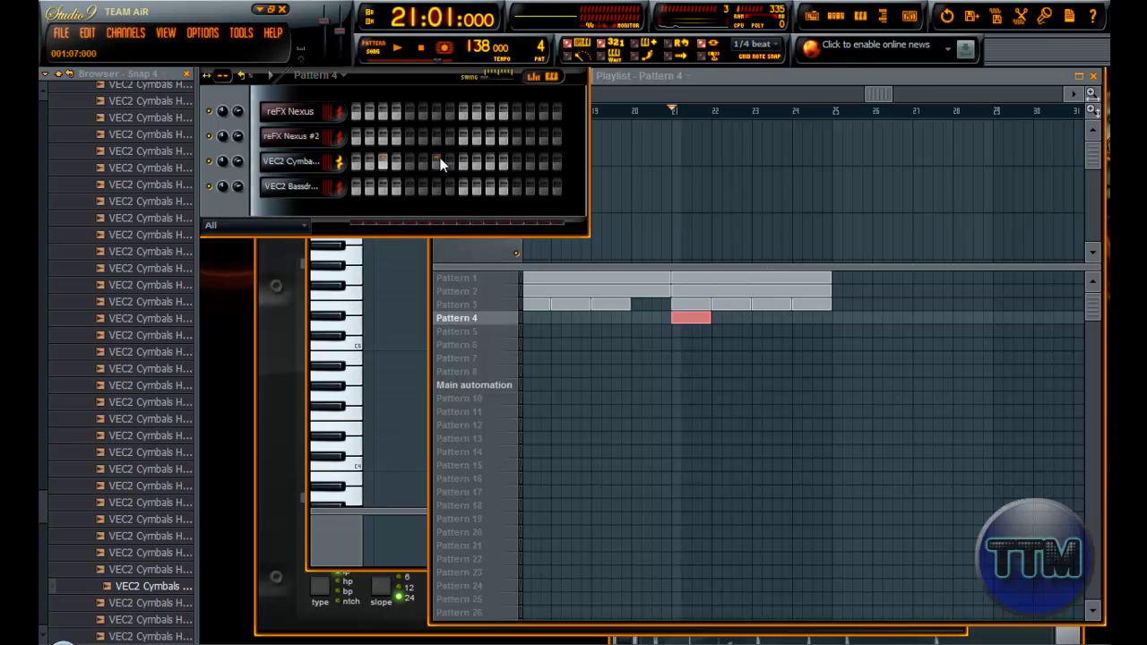
pyautogui.click(543, 160)
# Play the song from bar 21 and add Pattern 4 clips at bars 22 to 24
pyautogui.press('space')
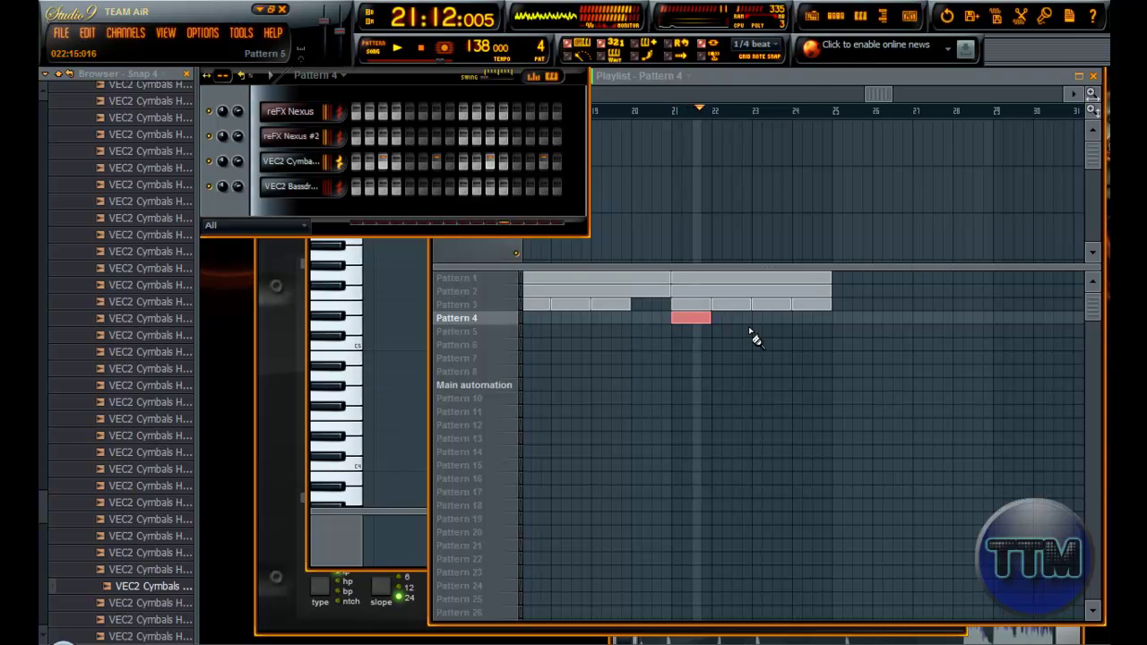
pyautogui.click(717, 324)
pyautogui.moveTo(720, 334); pyautogui.dragTo(798, 330)
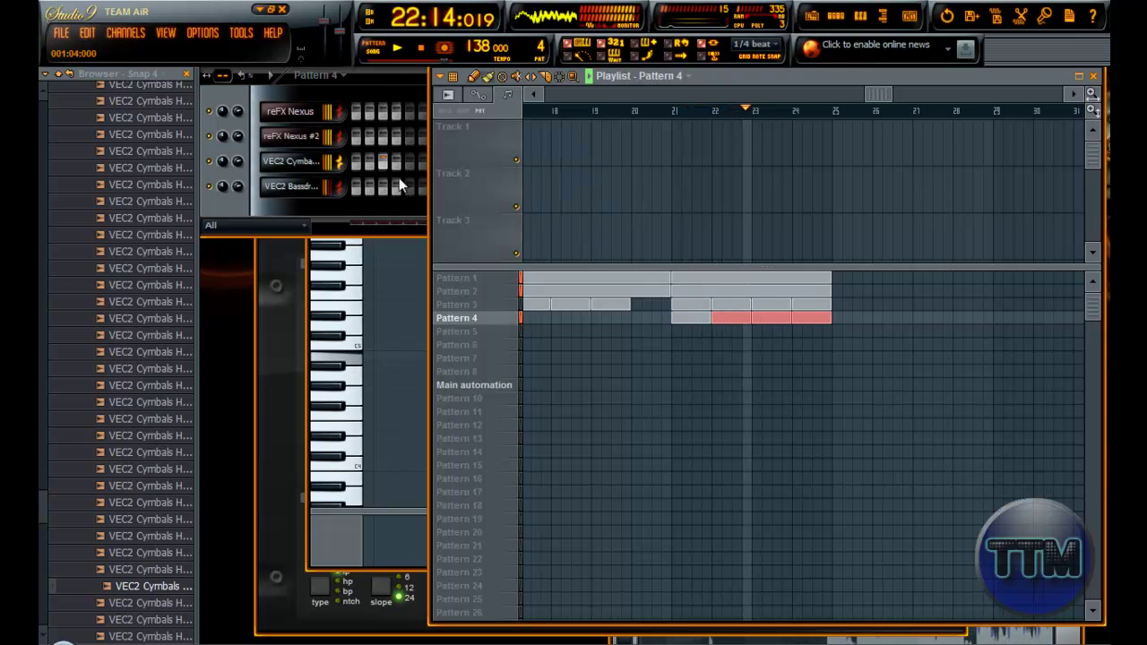
pyautogui.click(283, 203)
pyautogui.press('space')
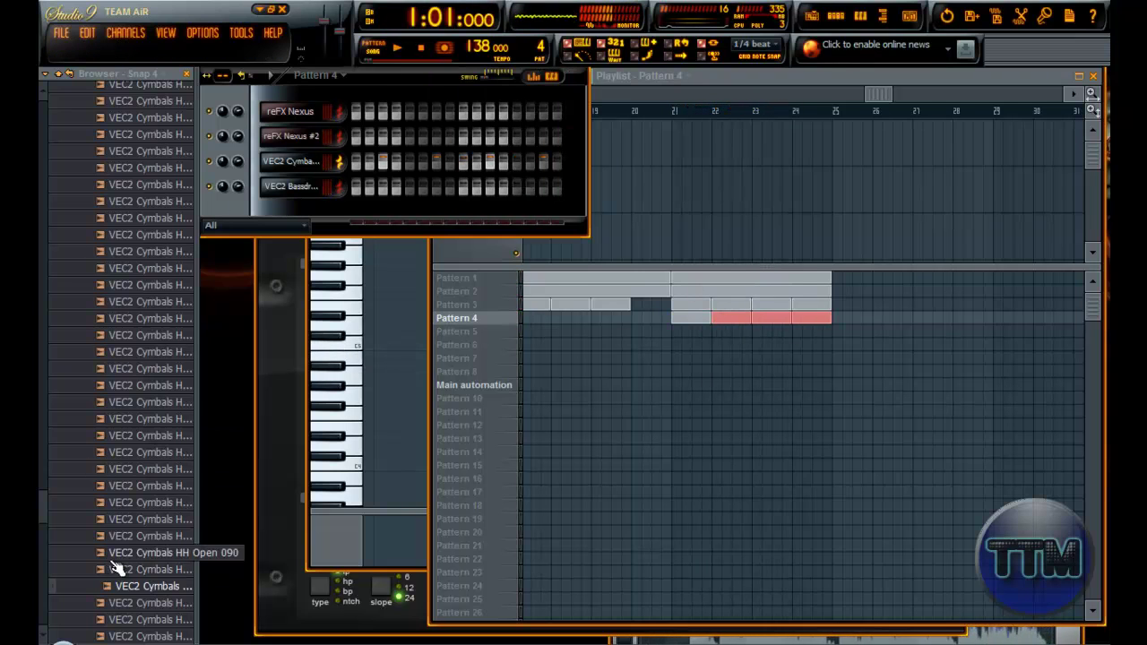
# Replace the cymbal channel's sample with VEC2 Cymbals HH Open 071 and play the song from bar 21
pyautogui.scroll(-3, 112, 565)
pyautogui.scroll(2, 112, 569)
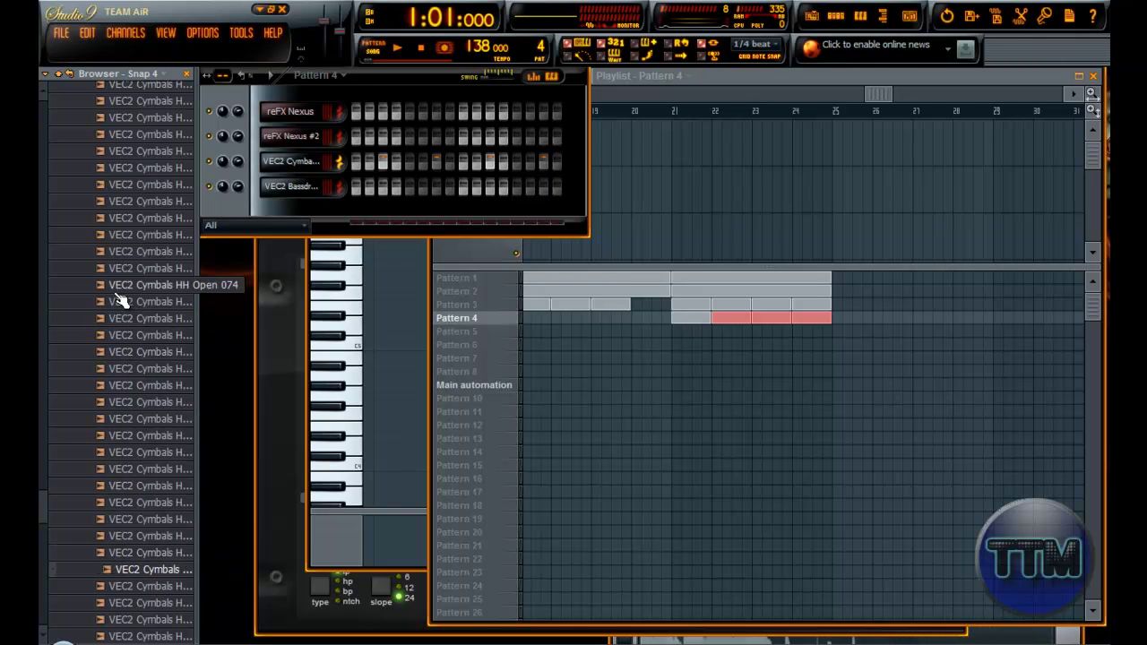
pyautogui.moveTo(117, 234); pyautogui.dragTo(277, 168)
pyautogui.click(681, 116)
pyautogui.press('space')
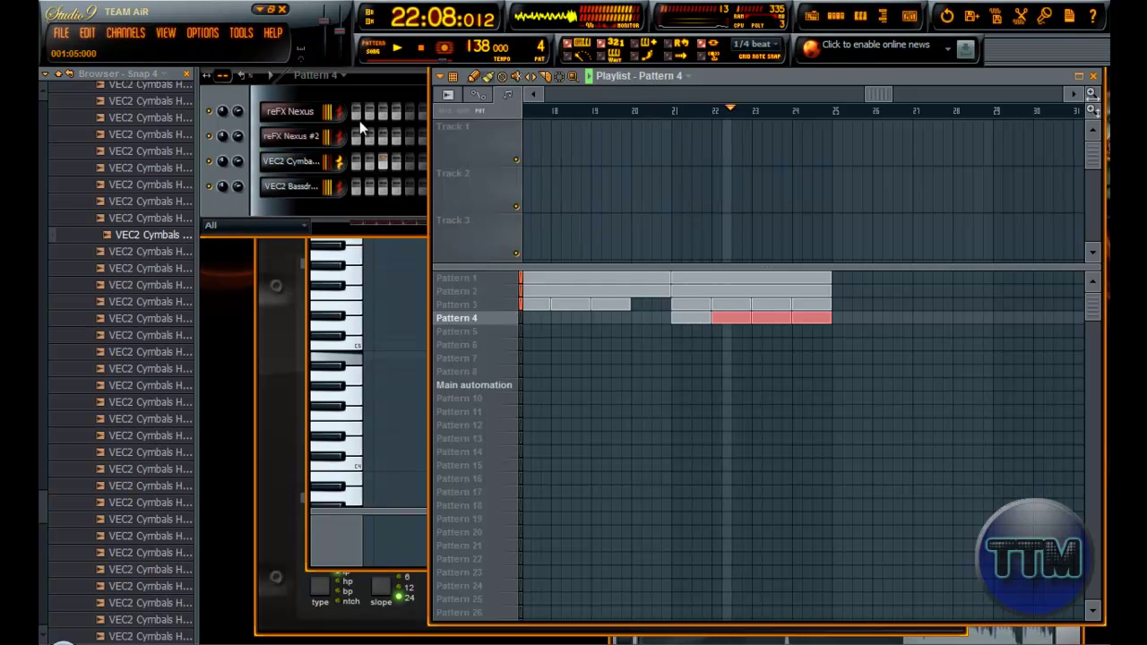
pyautogui.scroll(6, 43, 278)
pyautogui.moveTo(37, 283); pyautogui.dragTo(39, 360)
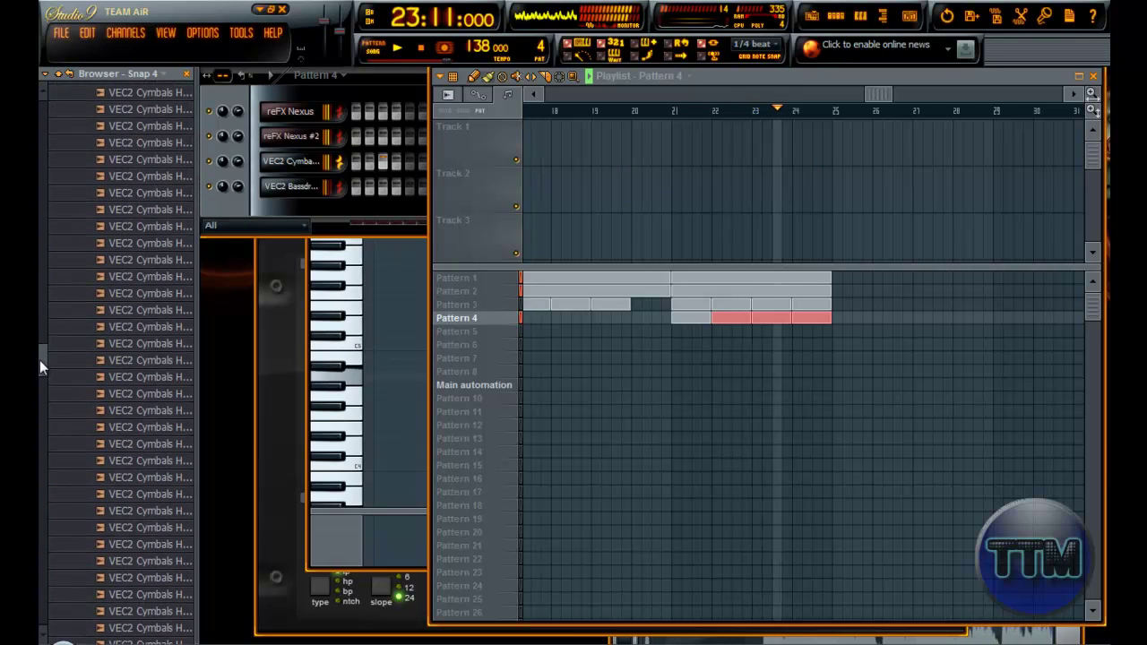
# Extend Patterns 1, 2, 3 and 4 with clips covering bars 25 to 28 in the playlist
pyautogui.moveTo(835, 321); pyautogui.dragTo(986, 324)
pyautogui.moveTo(840, 304); pyautogui.dragTo(990, 305)
pyautogui.press('space')
pyautogui.moveTo(831, 291); pyautogui.dragTo(984, 293)
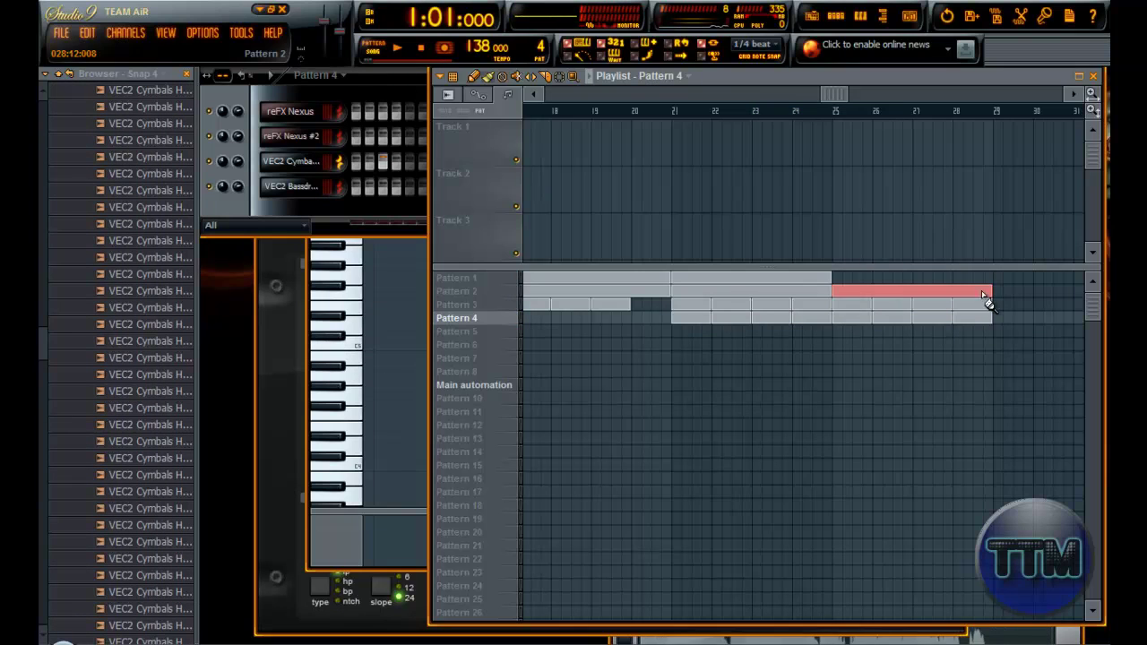
pyautogui.click(835, 280)
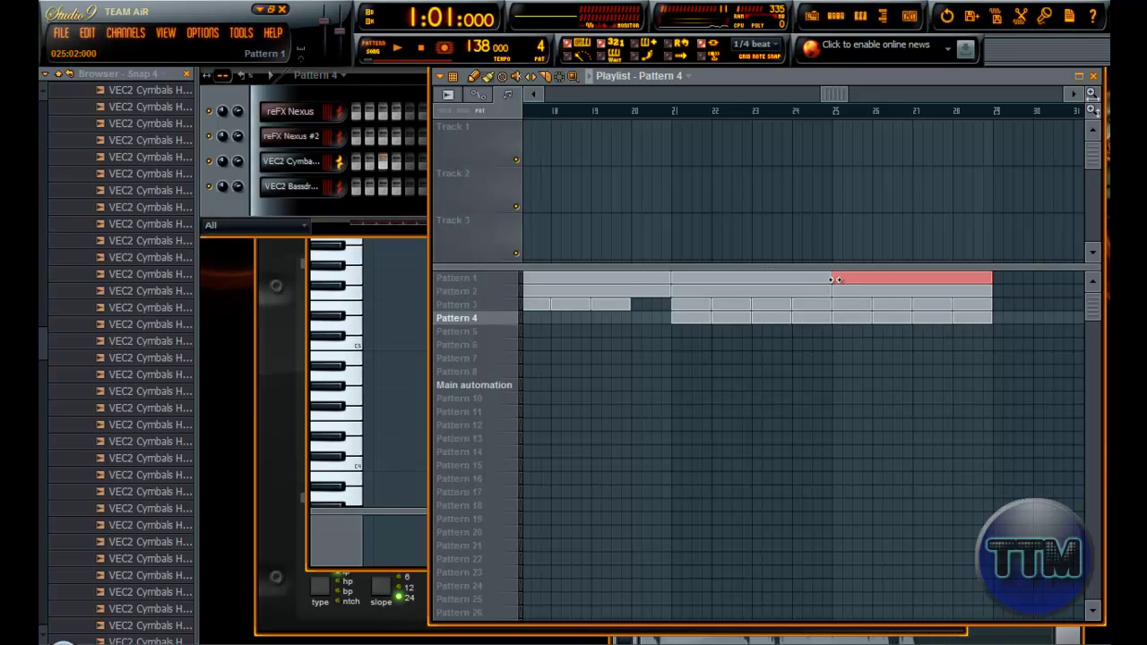
# Collapse the VEC2 HH Open folder and look through the browser's sample packs up to the drum kits
pyautogui.click(239, 160)
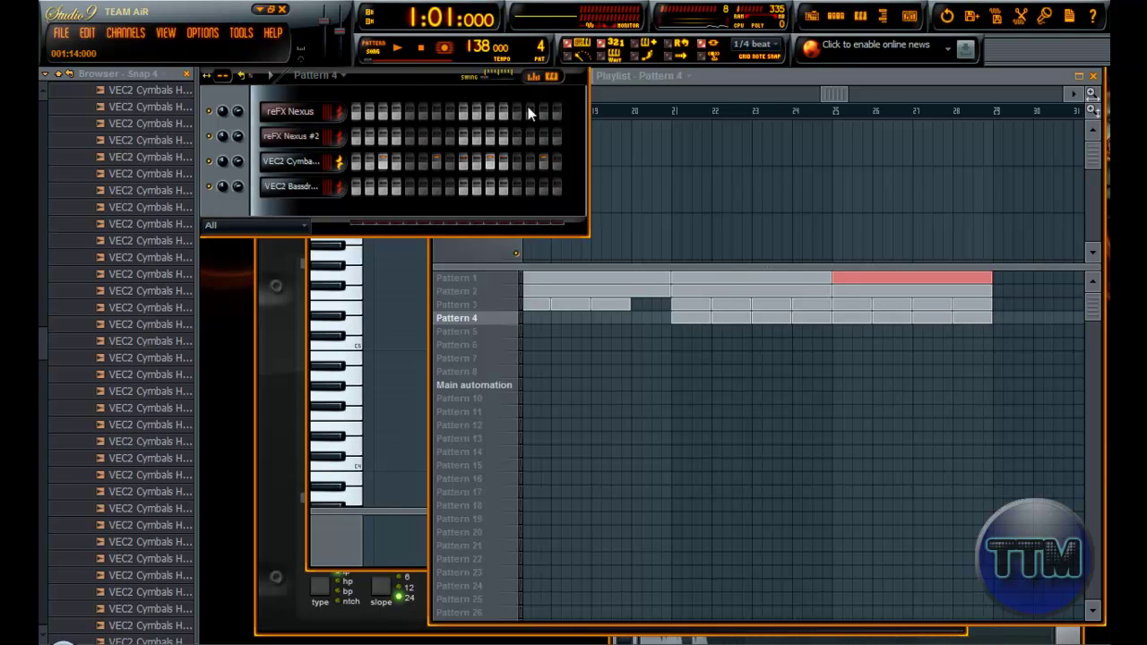
pyautogui.moveTo(42, 409); pyautogui.dragTo(39, 316)
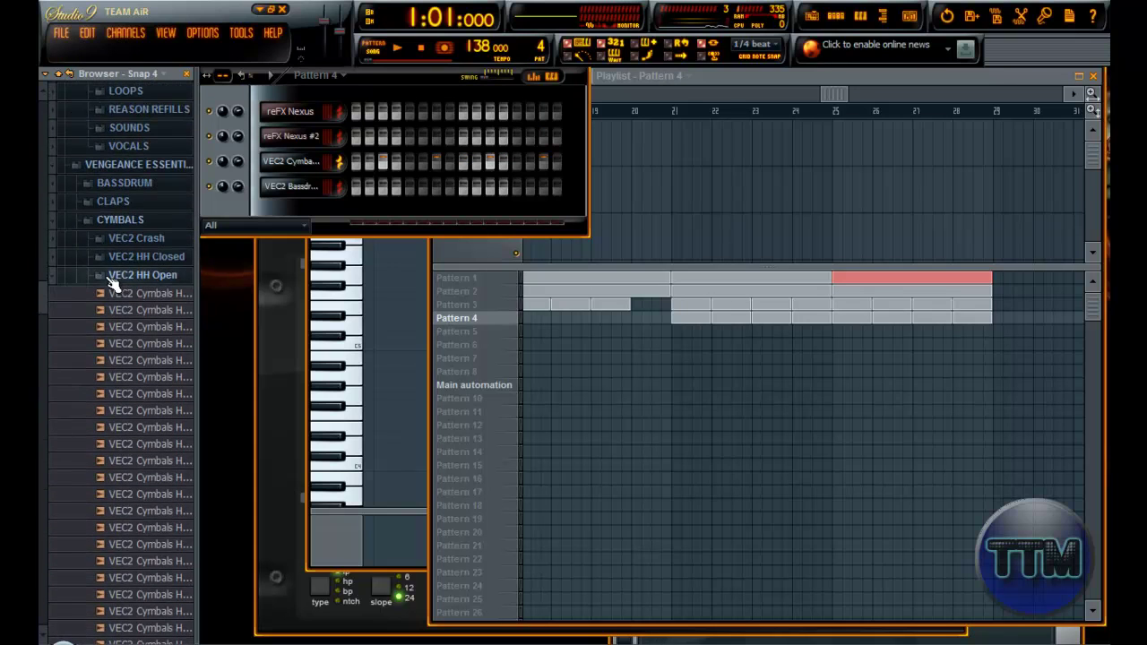
pyautogui.click(143, 275)
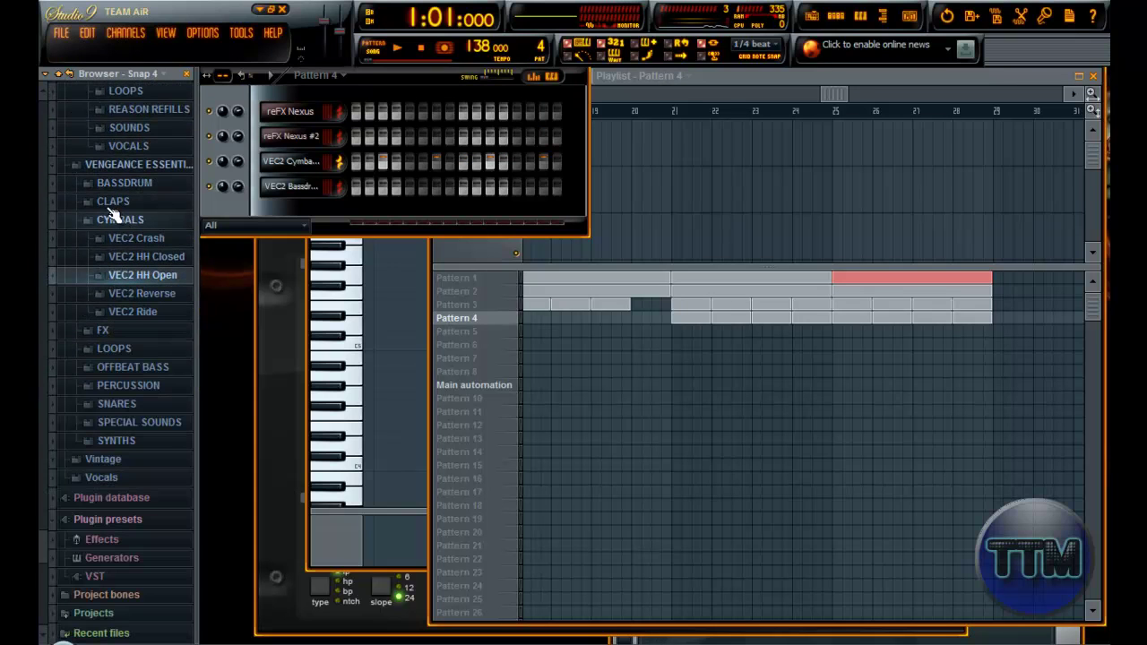
pyautogui.scroll(8, 38, 260)
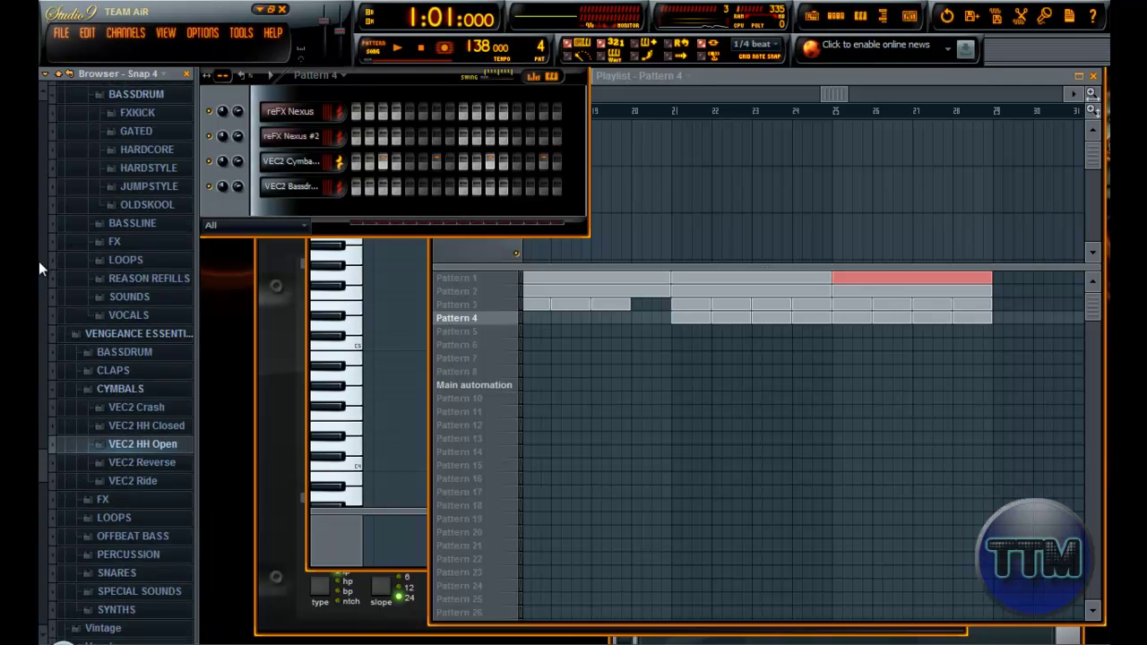
pyautogui.scroll(3, 77, 249)
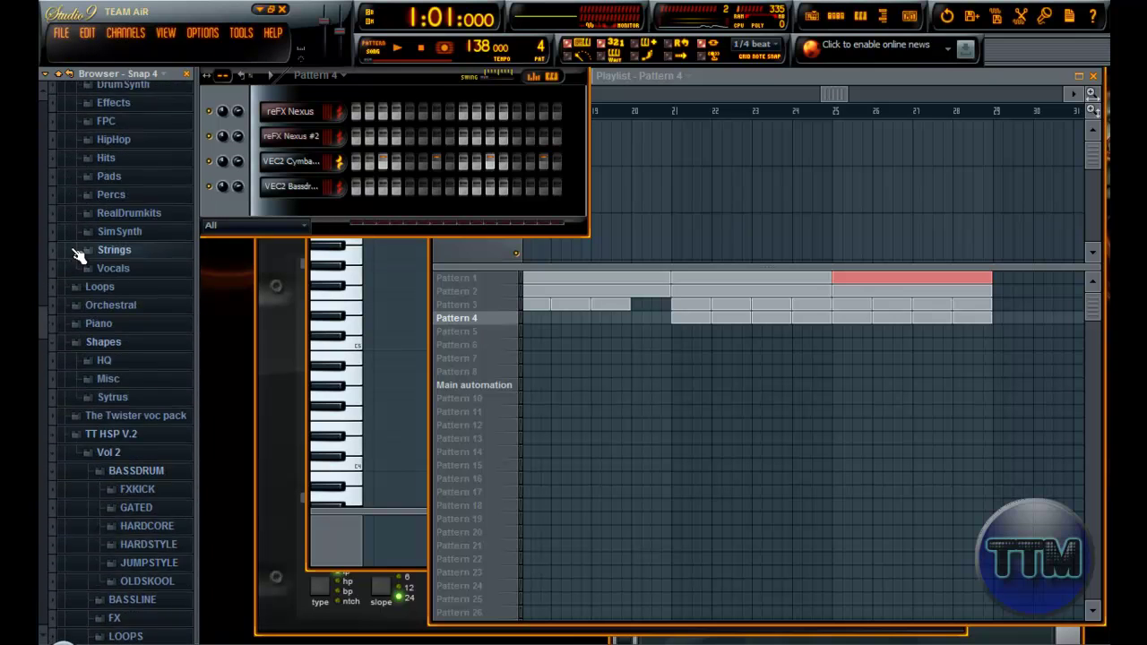
pyautogui.scroll(6, 90, 254)
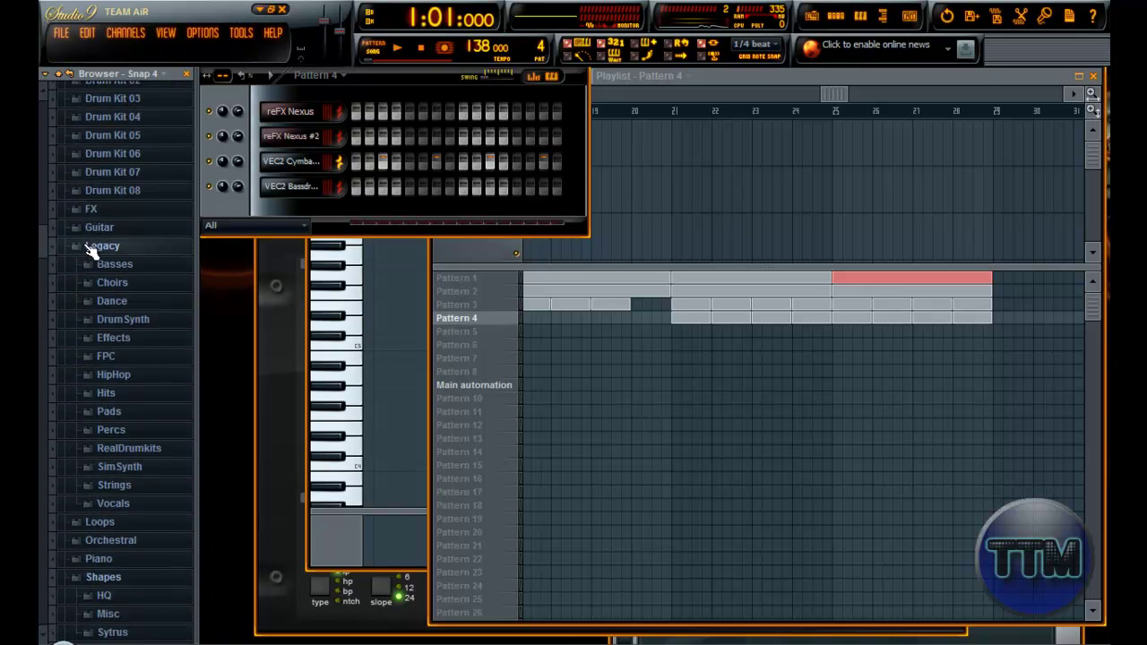
pyautogui.scroll(-2, 123, 184)
pyautogui.scroll(2, 123, 184)
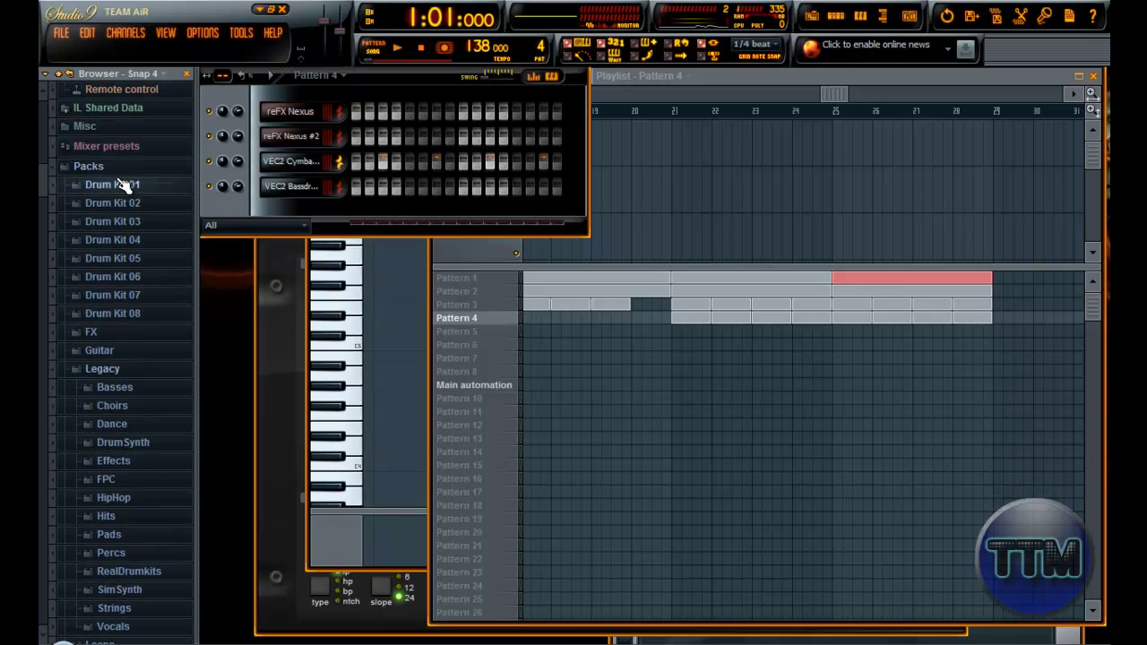
pyautogui.rightClick(119, 184)
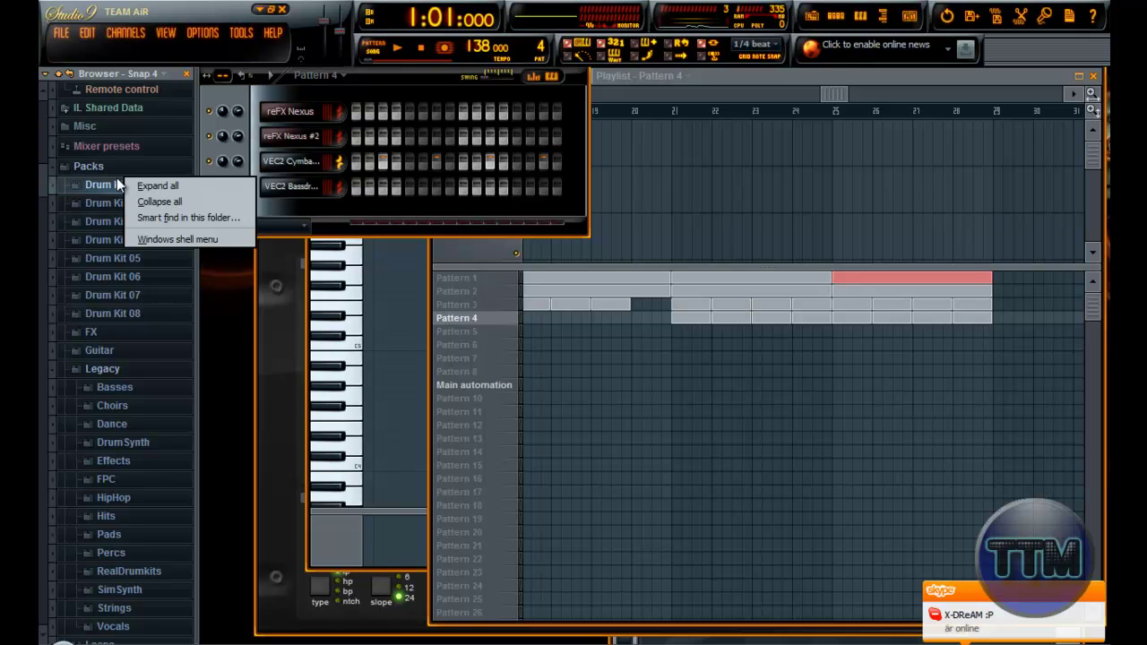
pyautogui.click(234, 311)
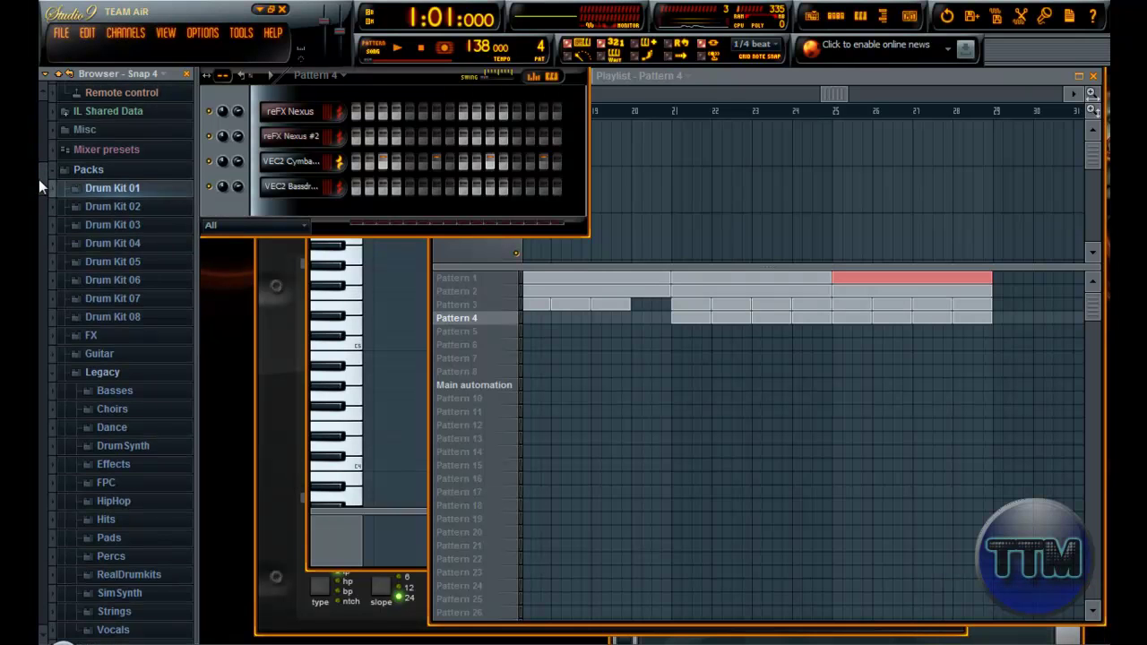
pyautogui.moveTo(38, 177); pyautogui.dragTo(40, 217)
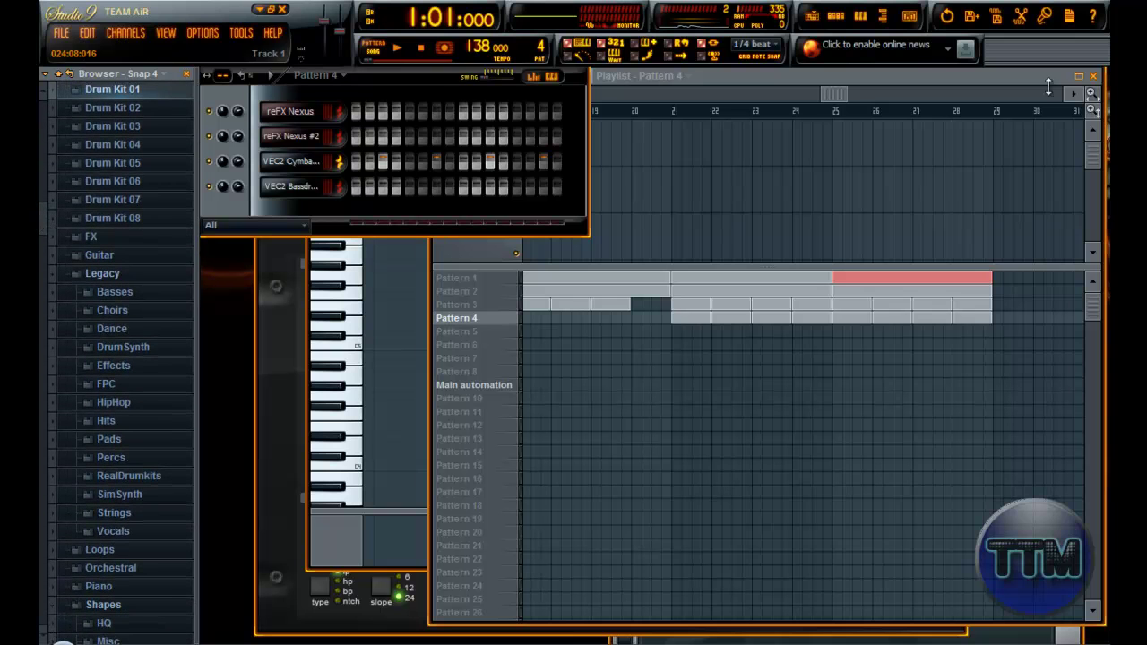
# Play the song from bar 21 and make Pattern 5 the active pattern
pyautogui.click(836, 75)
pyautogui.click(673, 111)
pyautogui.press('space')
pyautogui.click(502, 330)
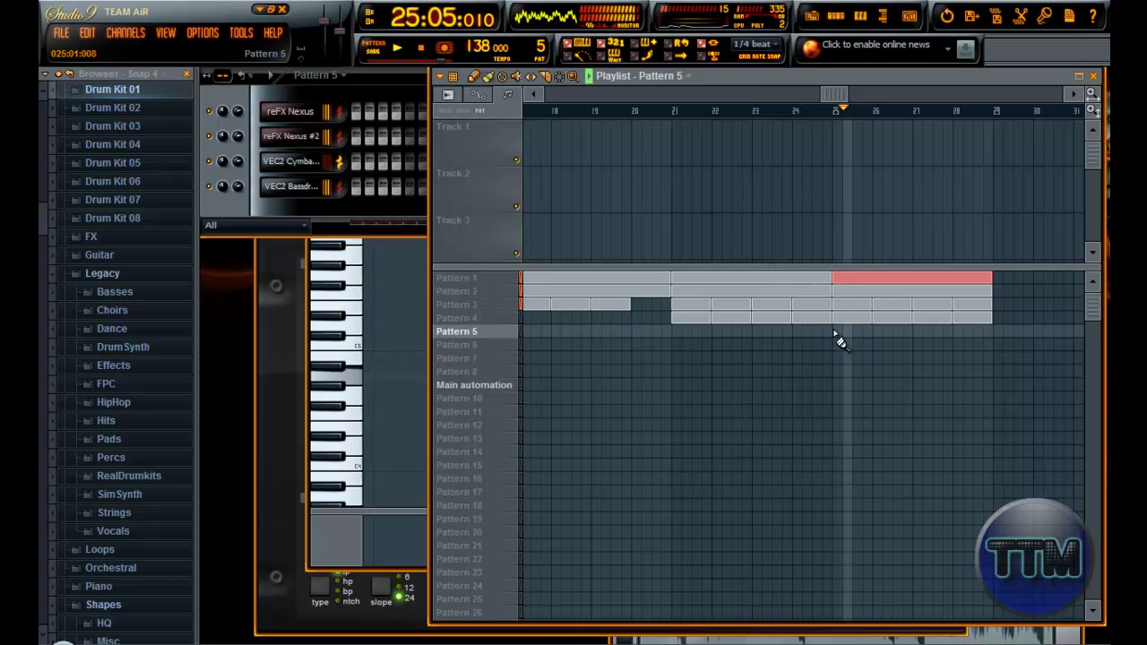
# Duplicate the Pattern 1 to 4 clips of bars 25 to 28 into bars 29 to 32
pyautogui.moveTo(830, 94); pyautogui.dragTo(900, 107)
pyautogui.moveTo(903, 429); pyautogui.dragTo(915, 273)
pyautogui.press('space')
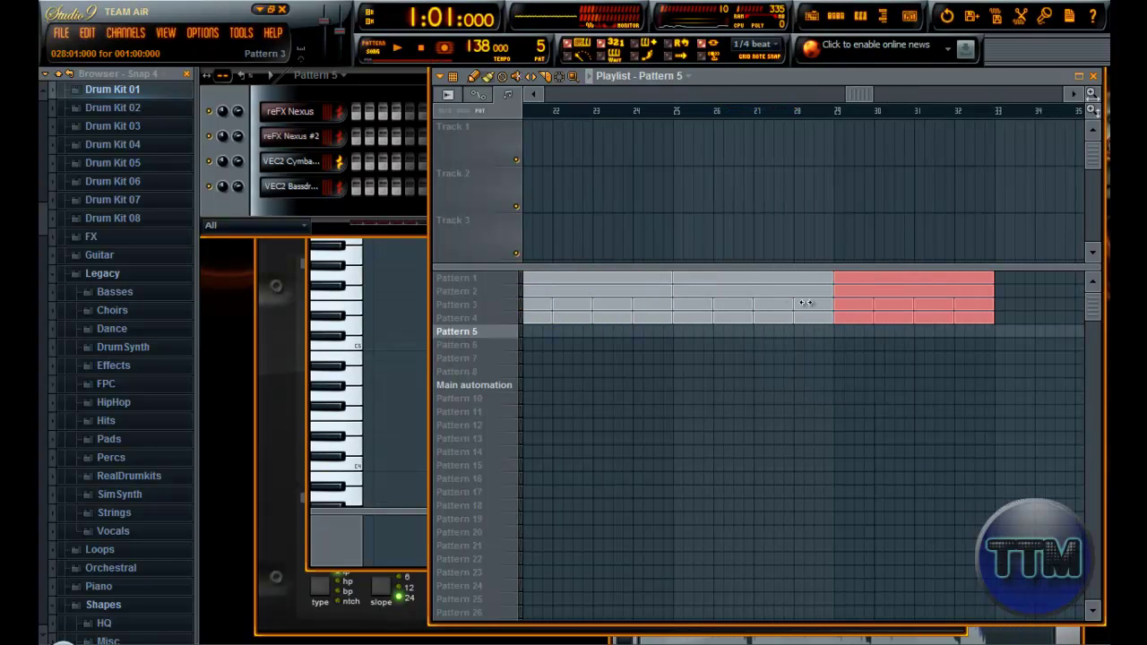
# Remove the Pattern 3 and Pattern 4 clips at bar 28 and play the song through that gap
pyautogui.moveTo(805, 303); pyautogui.dragTo(801, 325)
pyautogui.click(786, 109)
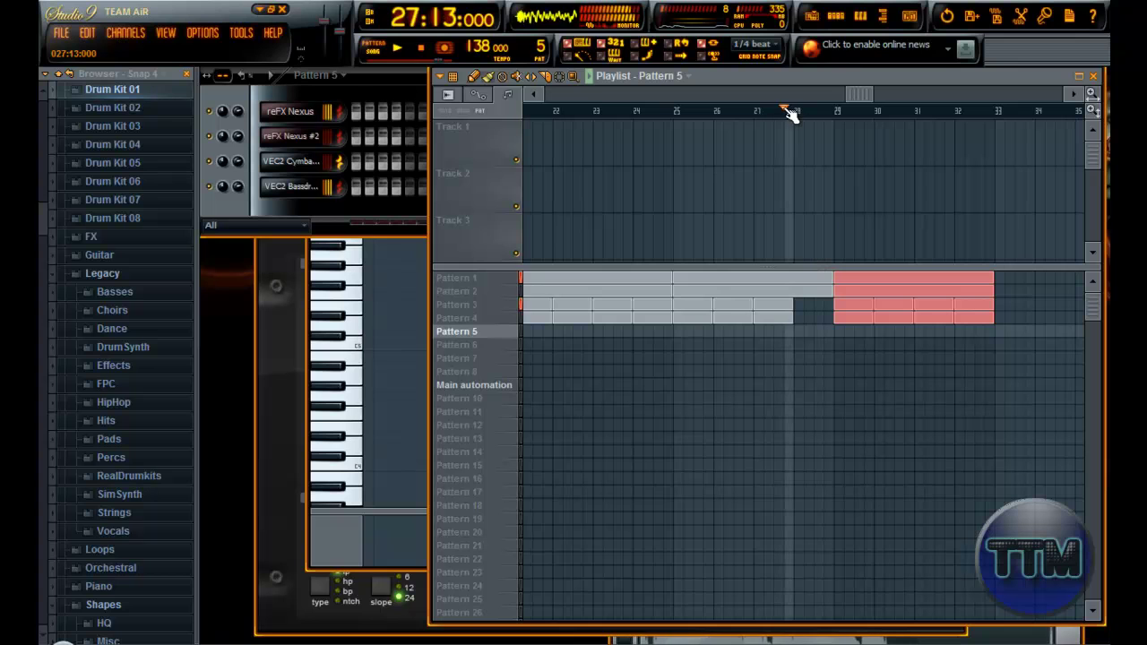
pyautogui.press('space')
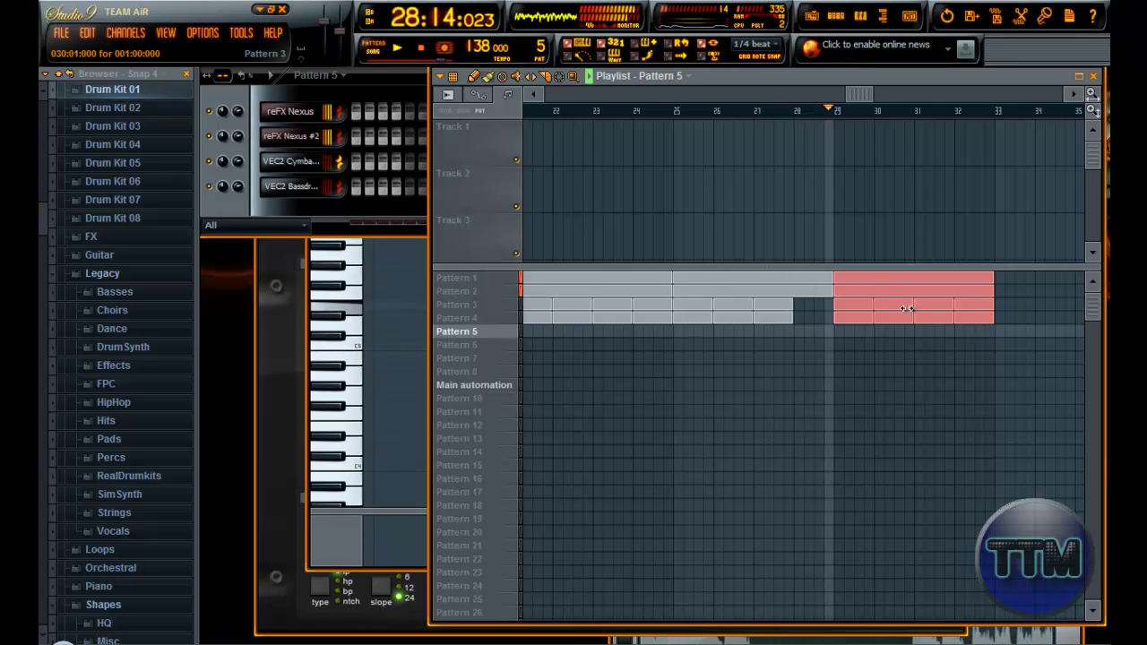
pyautogui.press('space')
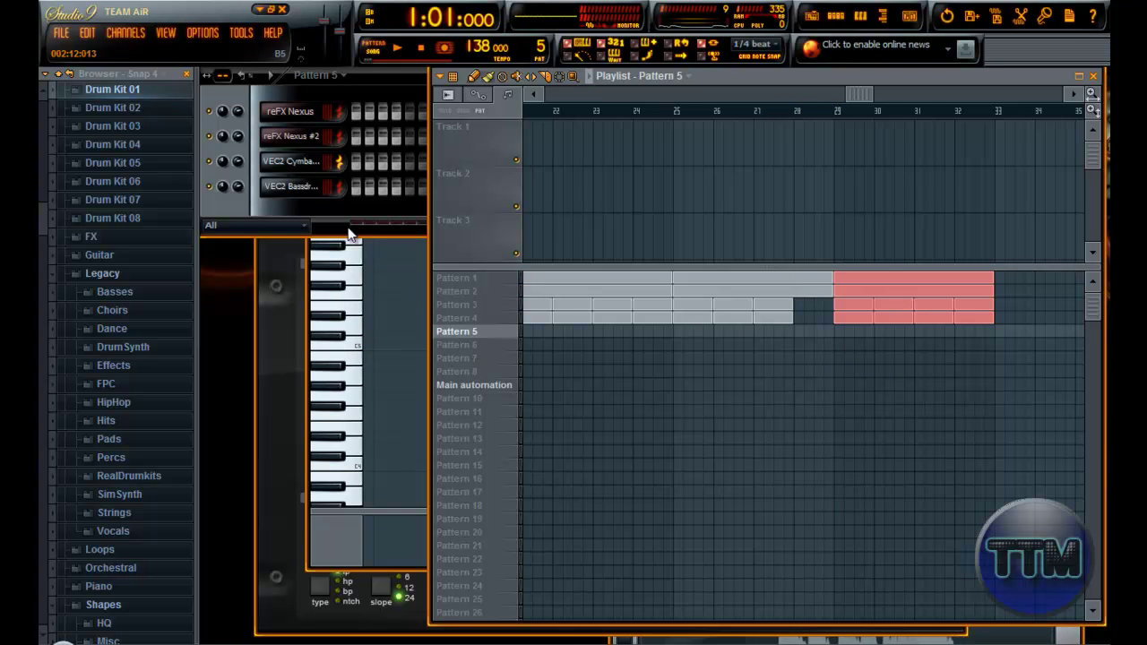
# Fill all 16 steps of the cymbal channel in Pattern 5, raise every note to E5, and play it back
pyautogui.click(305, 207)
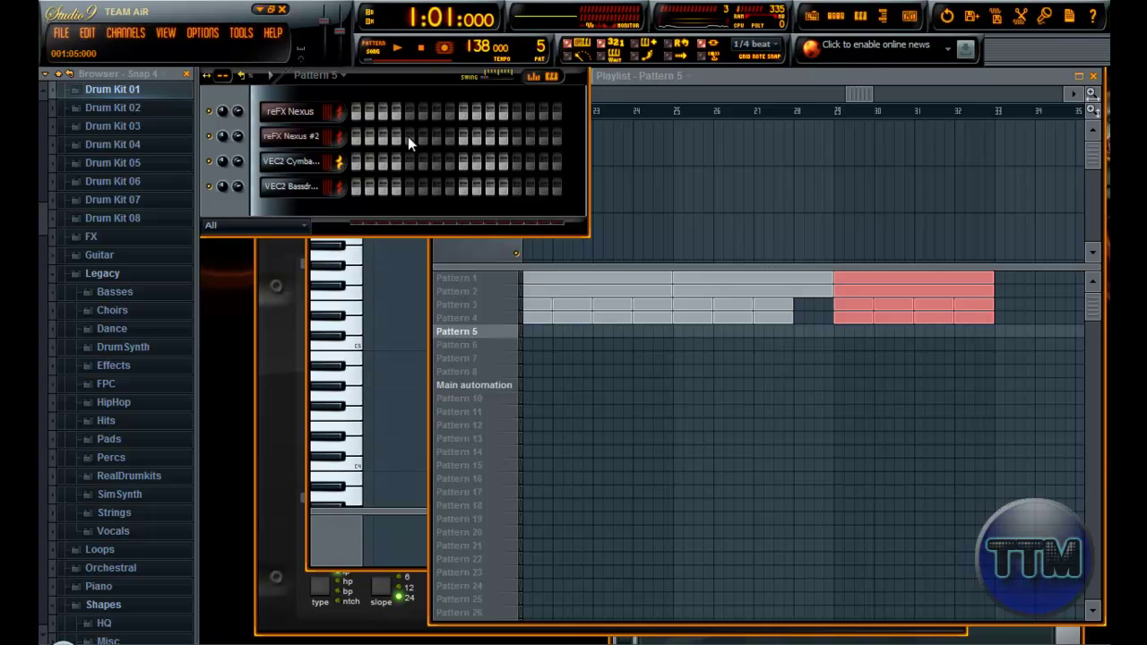
pyautogui.moveTo(378, 167)
pyautogui.mouseDown()
pyautogui.moveTo(599, 162)
pyautogui.moveTo(529, 146)
pyautogui.moveTo(561, 160)
pyautogui.moveTo(351, 165)
pyautogui.mouseUp()
pyautogui.click(553, 78)
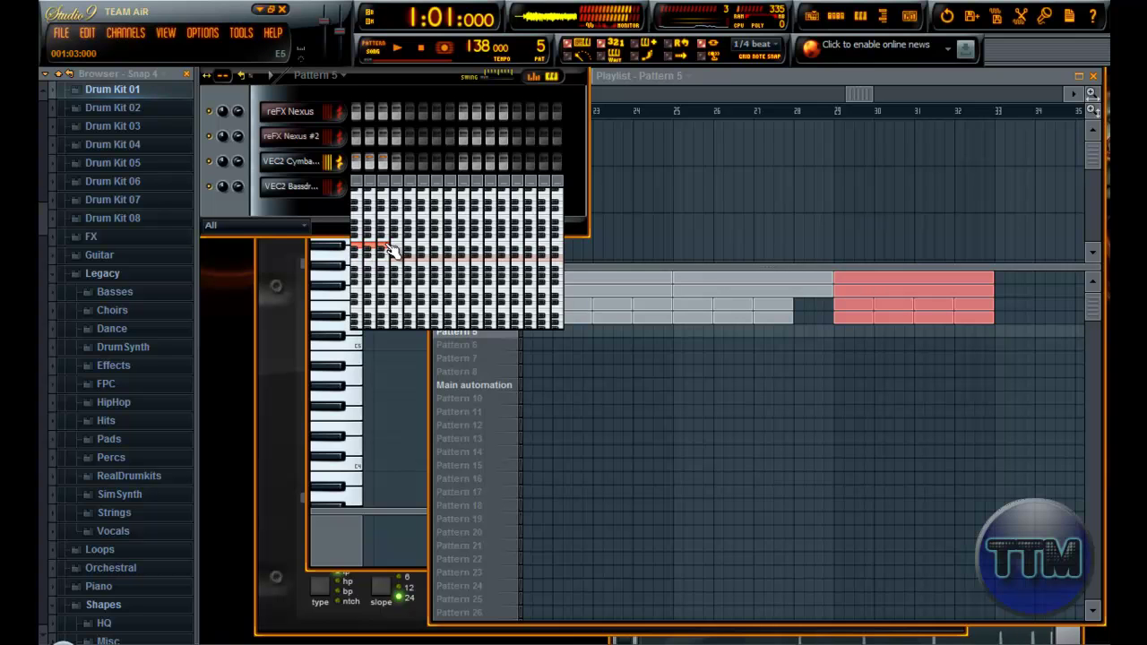
pyautogui.moveTo(430, 249); pyautogui.dragTo(482, 251)
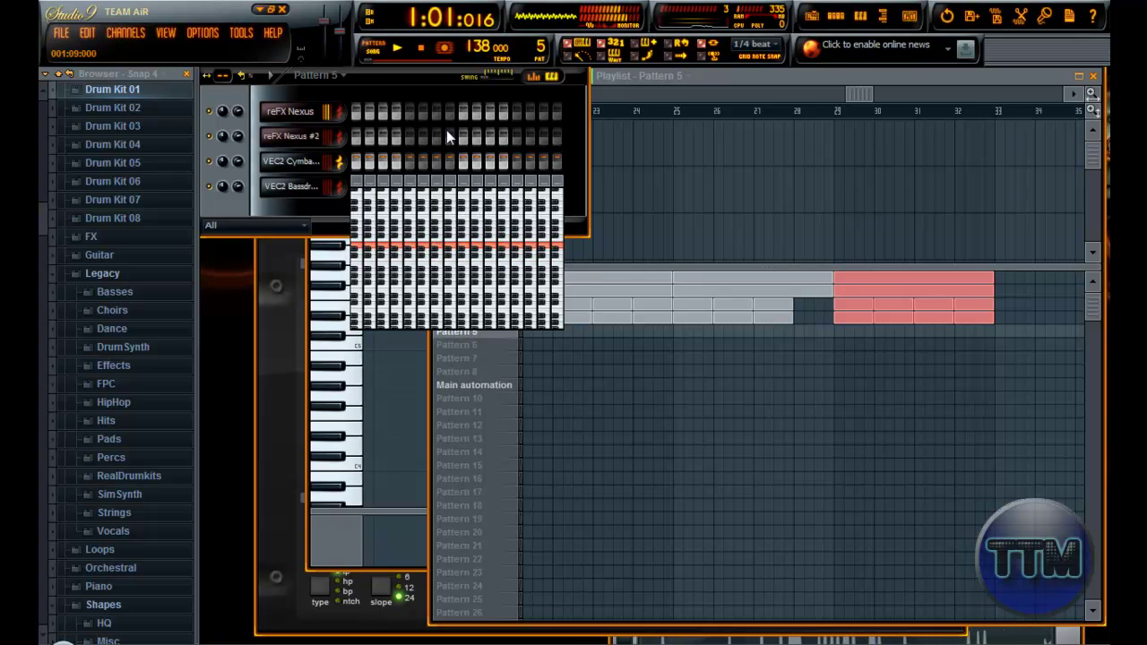
pyautogui.click(392, 59)
pyautogui.press('space')
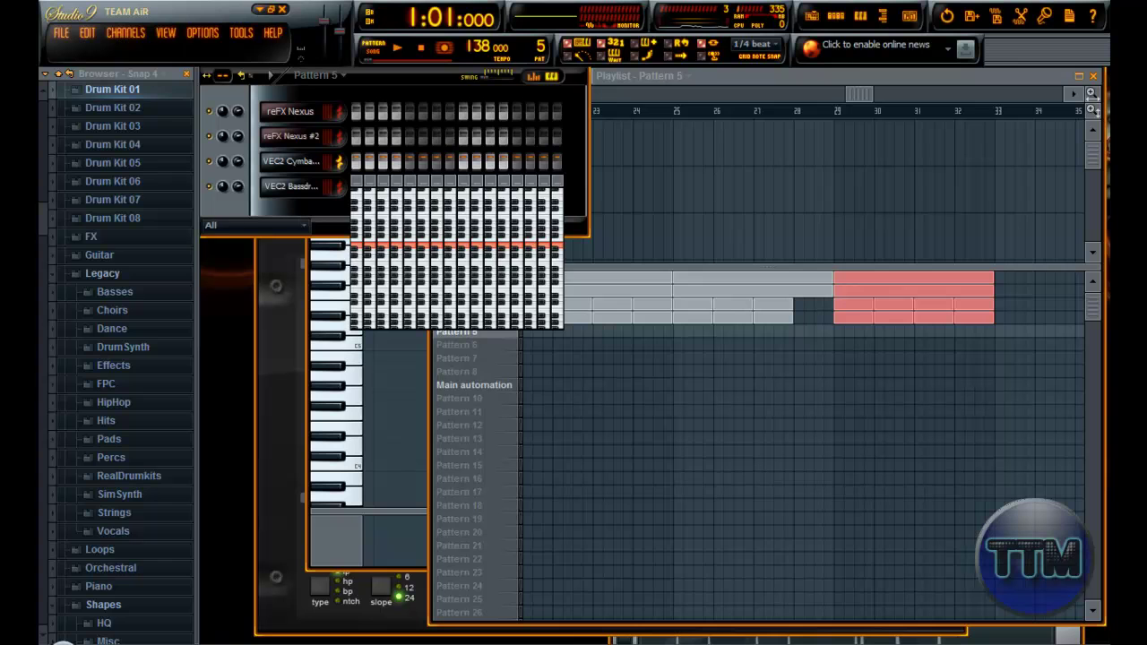
# Load VEC2 Cymbals HH Open 016 onto the cymbal channel and collapse the VEC2 HH Open folder
pyautogui.moveTo(52, 211); pyautogui.dragTo(38, 531)
pyautogui.scroll(-1, 39, 524)
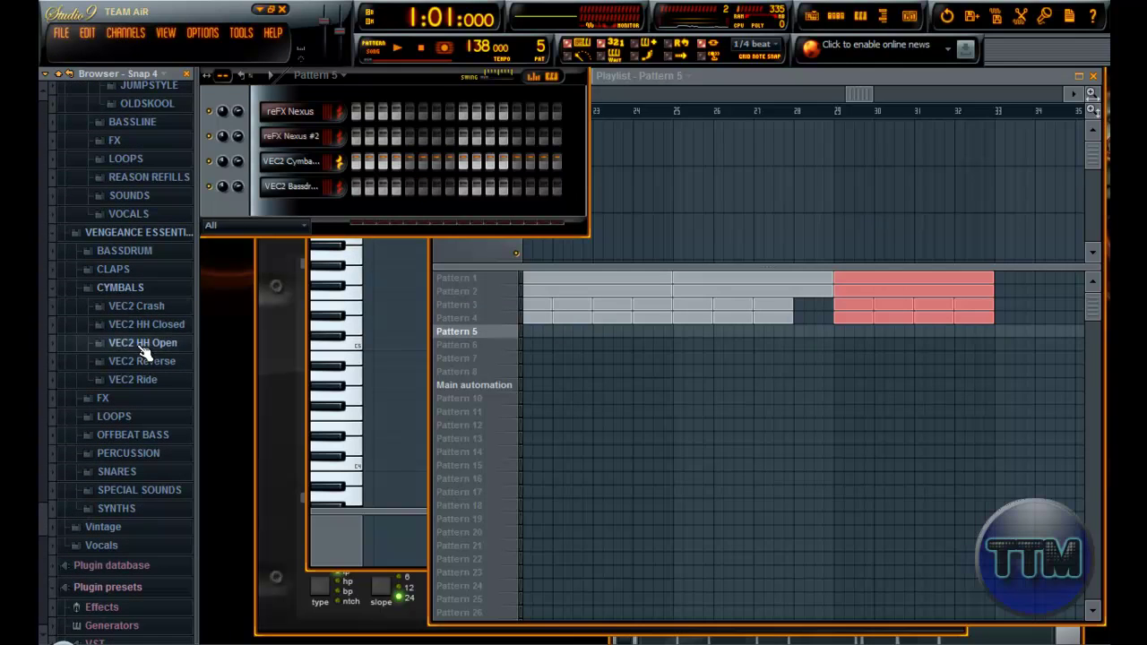
pyautogui.click(130, 348)
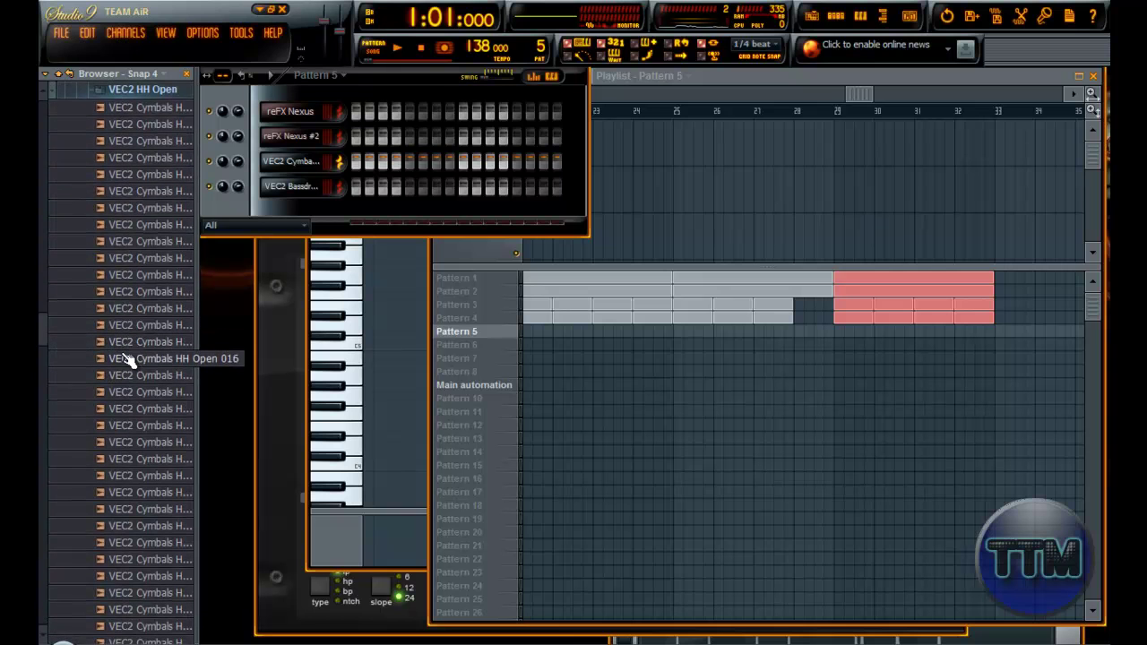
pyautogui.moveTo(122, 360); pyautogui.dragTo(298, 179)
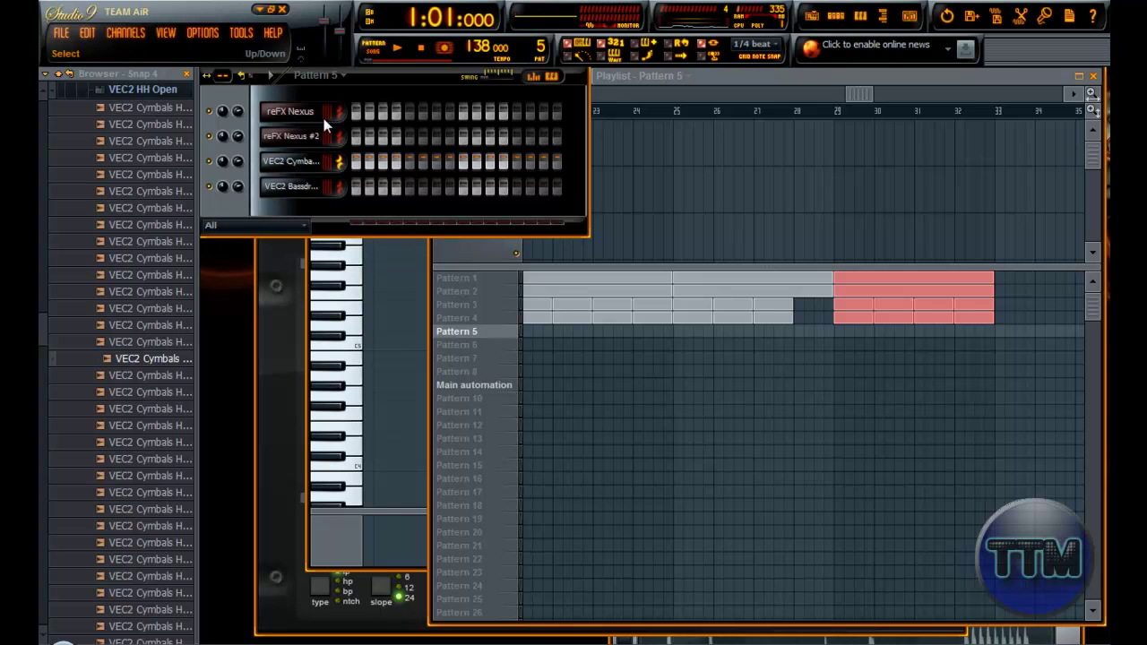
pyautogui.scroll(5, 40, 305)
pyautogui.click(126, 329)
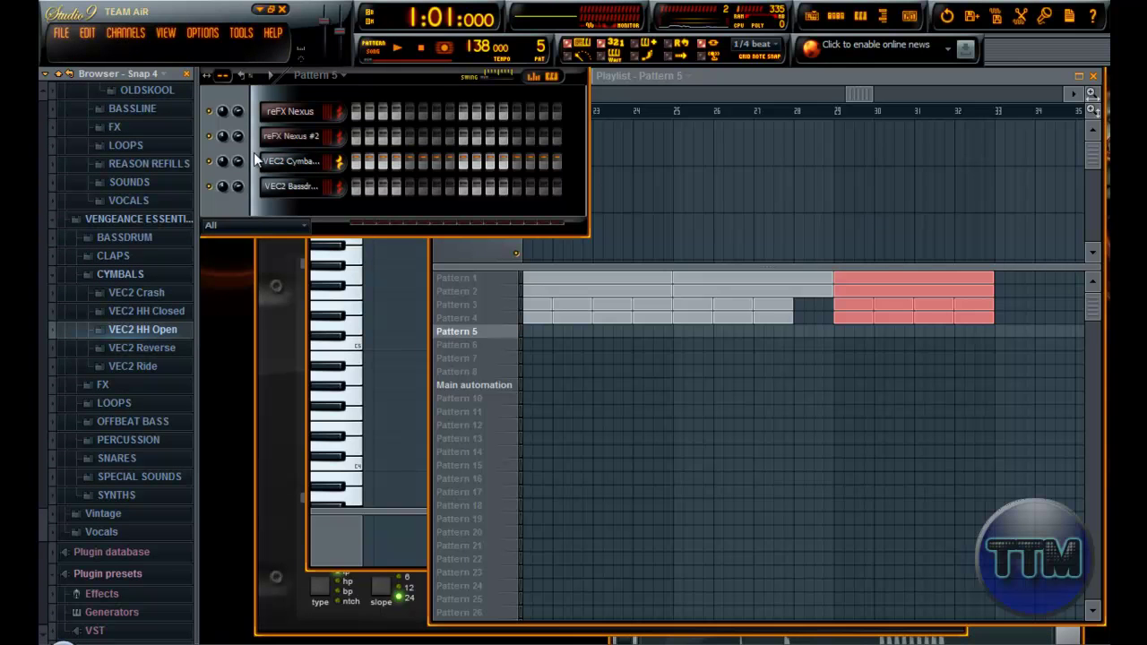
# Audition open hi-hat samples in the VEC2 HH Open folder, including 017 and 007 up to the first one, and collapse the folder
pyautogui.click(114, 329)
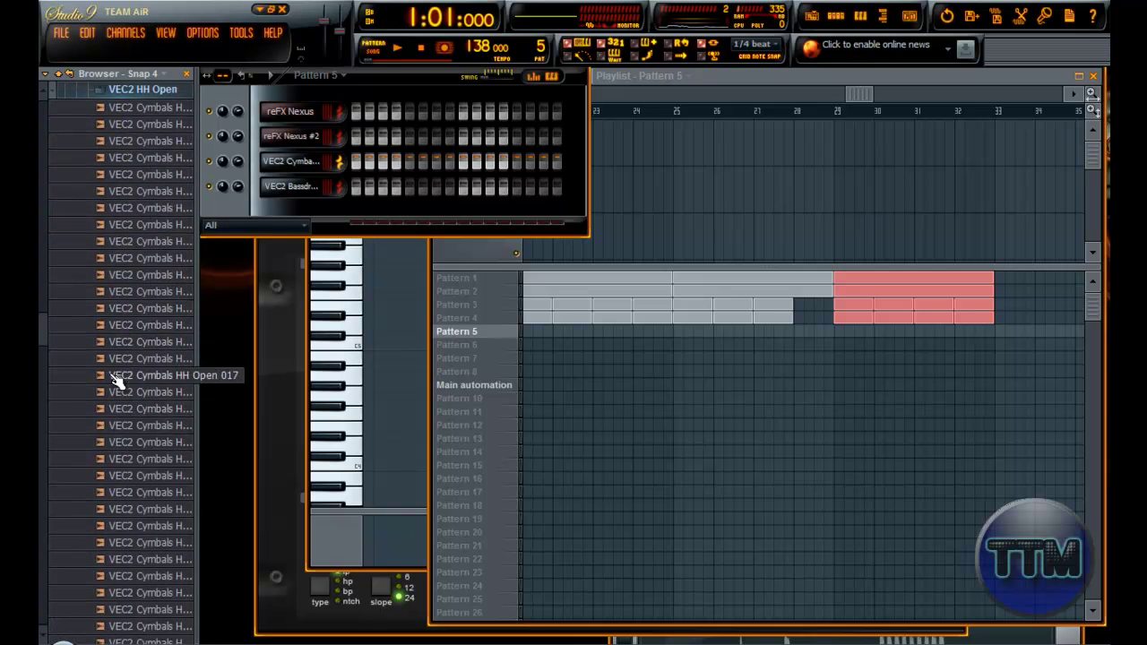
pyautogui.moveTo(116, 381); pyautogui.dragTo(136, 367)
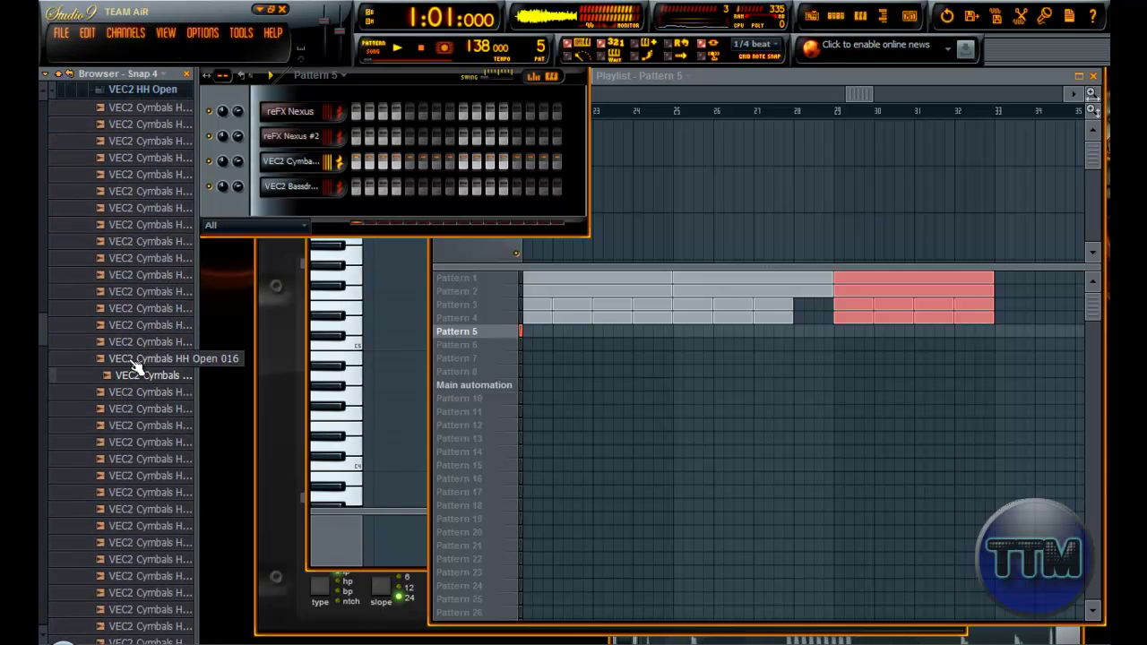
pyautogui.click(125, 211)
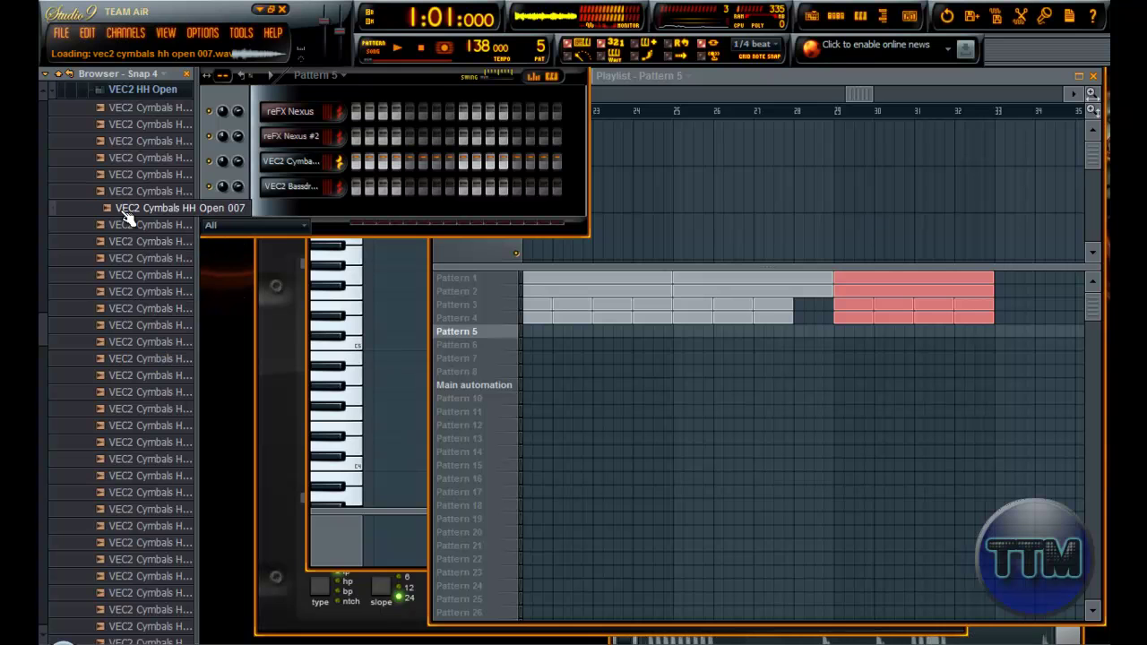
pyautogui.click(125, 191)
pyautogui.click(125, 173)
pyautogui.click(125, 158)
pyautogui.click(126, 141)
pyautogui.click(125, 124)
pyautogui.click(124, 108)
pyautogui.click(121, 90)
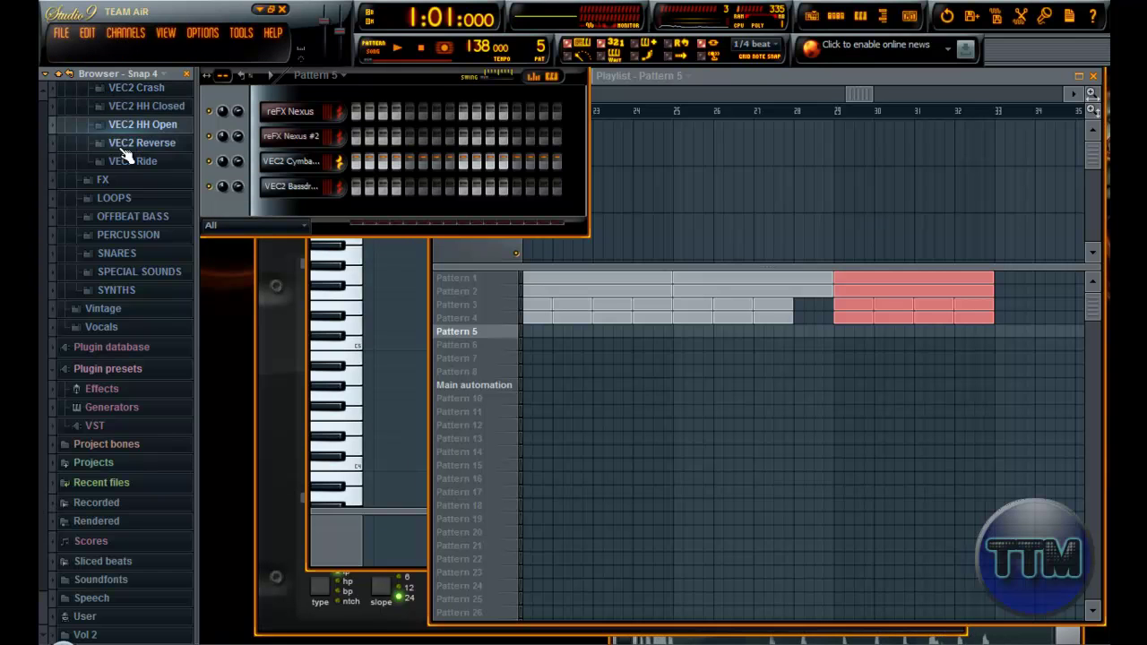
# Expand the VEC2 HH Closed folder and audition its samples from the first one through VEC2 Cymbals HH Closed 13
pyautogui.click(117, 106)
pyautogui.click(116, 175)
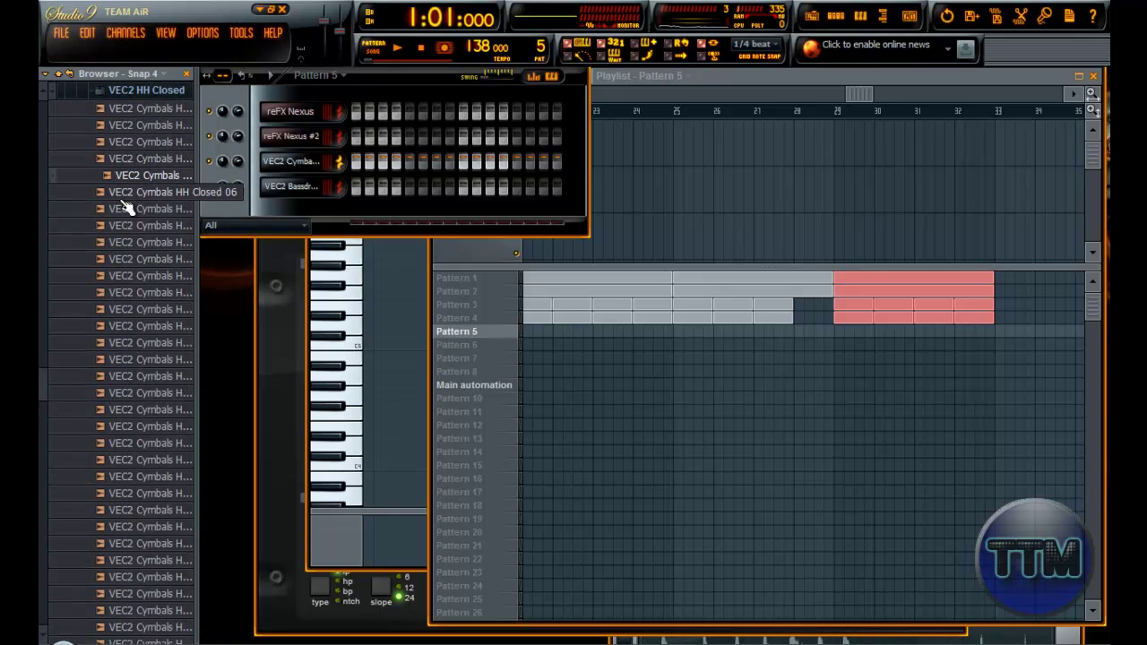
pyautogui.click(125, 125)
pyautogui.click(123, 108)
pyautogui.click(123, 191)
pyautogui.click(149, 244)
pyautogui.click(146, 292)
pyautogui.click(148, 310)
pyautogui.click(141, 327)
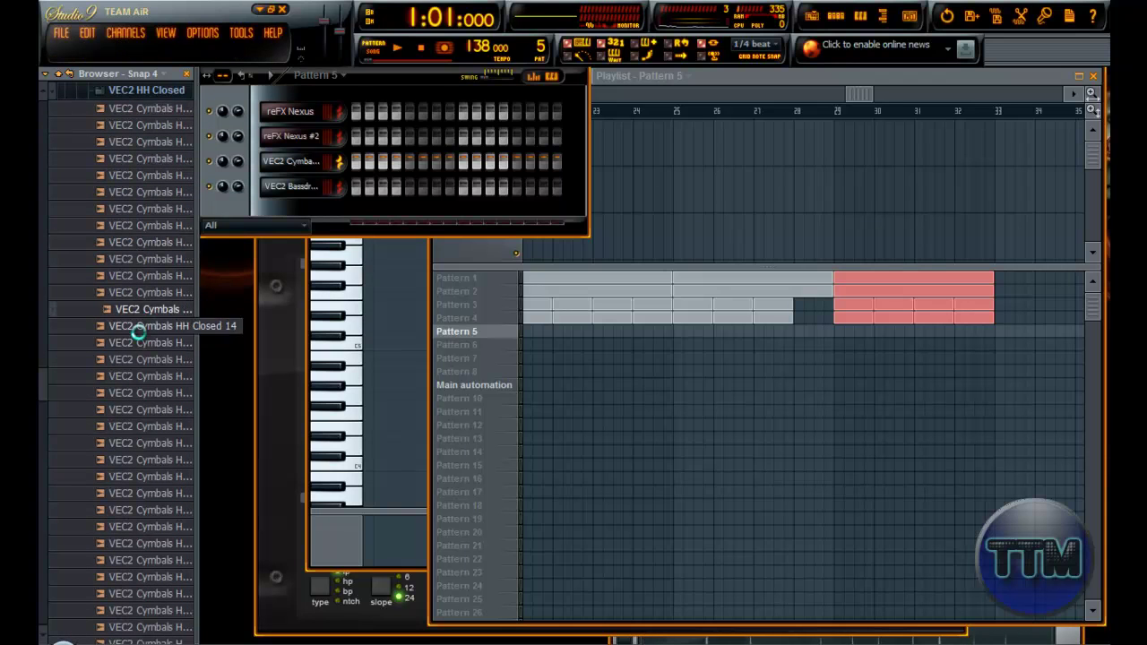
pyautogui.press('Up')
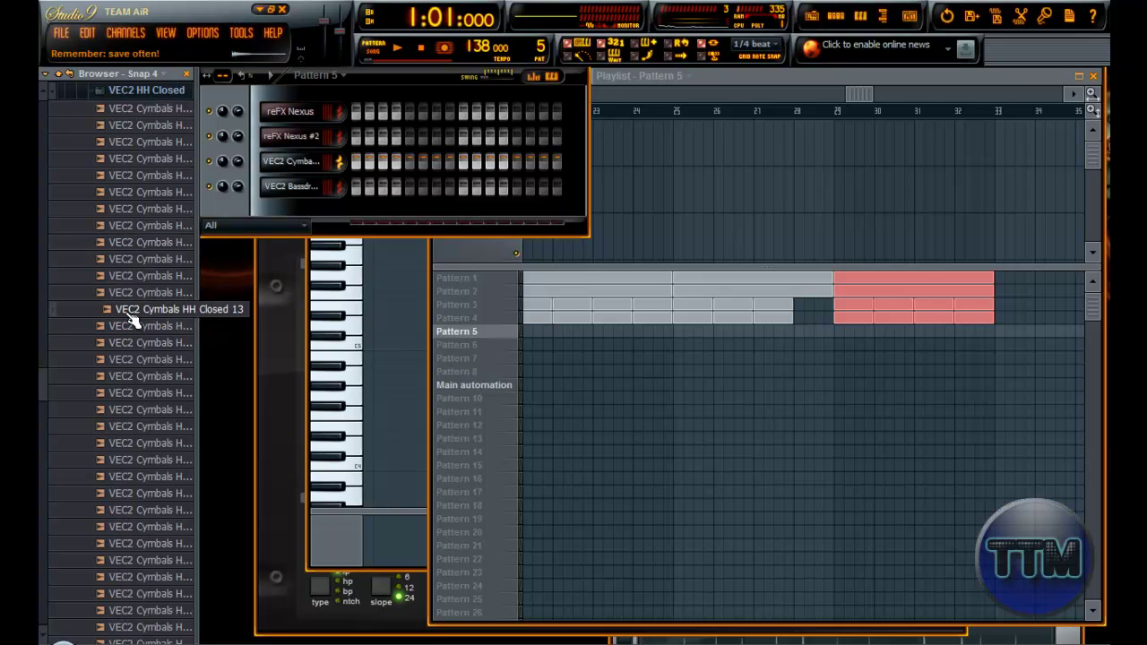
# Audition the closed hi-hat samples further down the VEC2 HH Closed folder, below HH Closed 14
pyautogui.click(146, 376)
pyautogui.click(135, 360)
pyautogui.click(141, 377)
pyautogui.click(147, 393)
pyautogui.click(151, 410)
pyautogui.click(152, 427)
pyautogui.click(153, 443)
pyautogui.click(154, 460)
pyautogui.click(157, 476)
pyautogui.click(150, 493)
pyautogui.moveTo(154, 476)
pyautogui.mouseDown()
pyautogui.moveTo(176, 423)
pyautogui.moveTo(154, 488)
pyautogui.moveTo(125, 459)
pyautogui.moveTo(134, 466)
pyautogui.mouseUp()
# Play back Pattern 5, stop it, and clear all 16 steps of the cymbal channel
pyautogui.press('space')
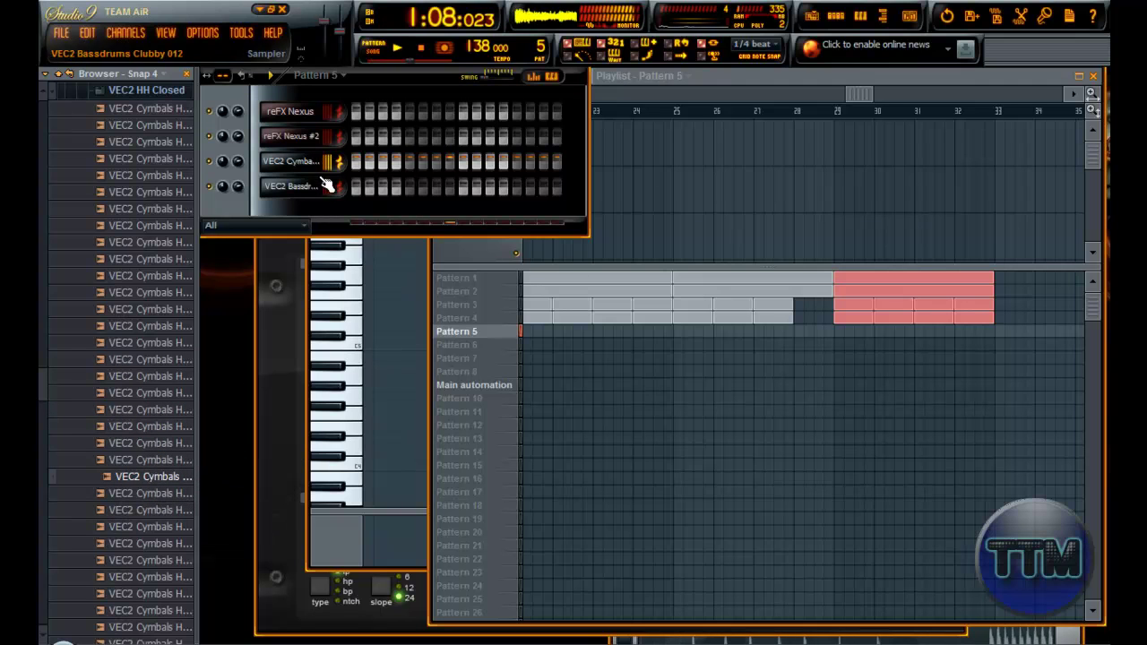
pyautogui.press('space')
pyautogui.moveTo(355, 167); pyautogui.dragTo(529, 148)
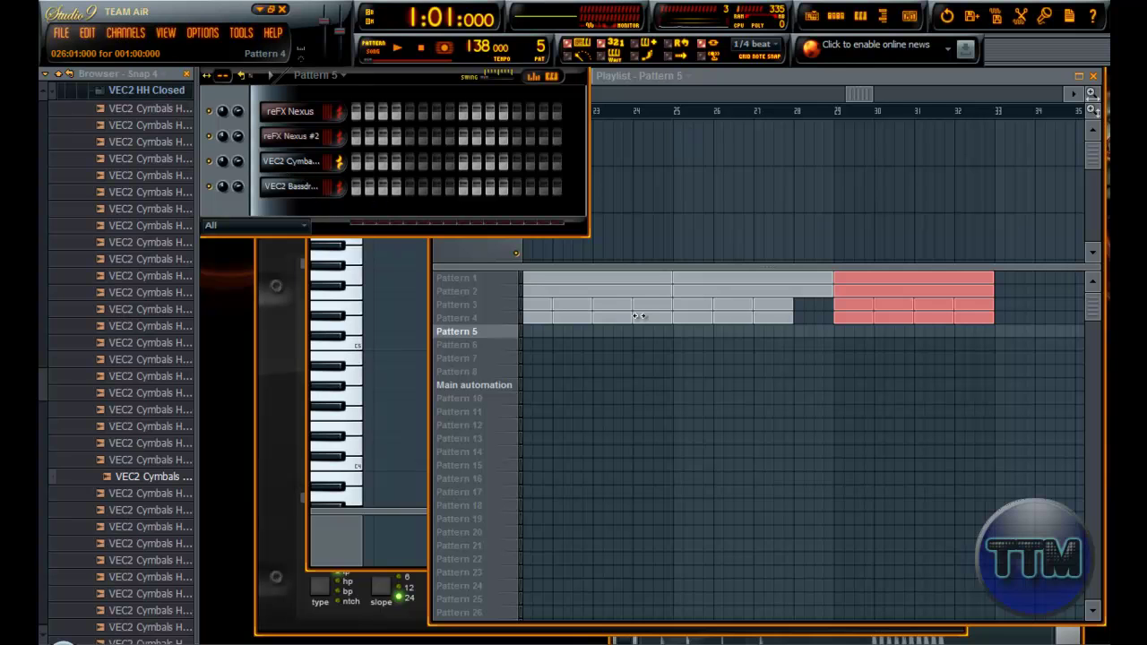
# Swap the open VEC2 HH Closed folder for VEC2 HH Open and add VEC2 Cymbals HH Open 071 as a new channel below the bass drum
pyautogui.moveTo(43, 364); pyautogui.dragTo(44, 328)
pyautogui.scroll(-1, 103, 315)
pyautogui.click(118, 300)
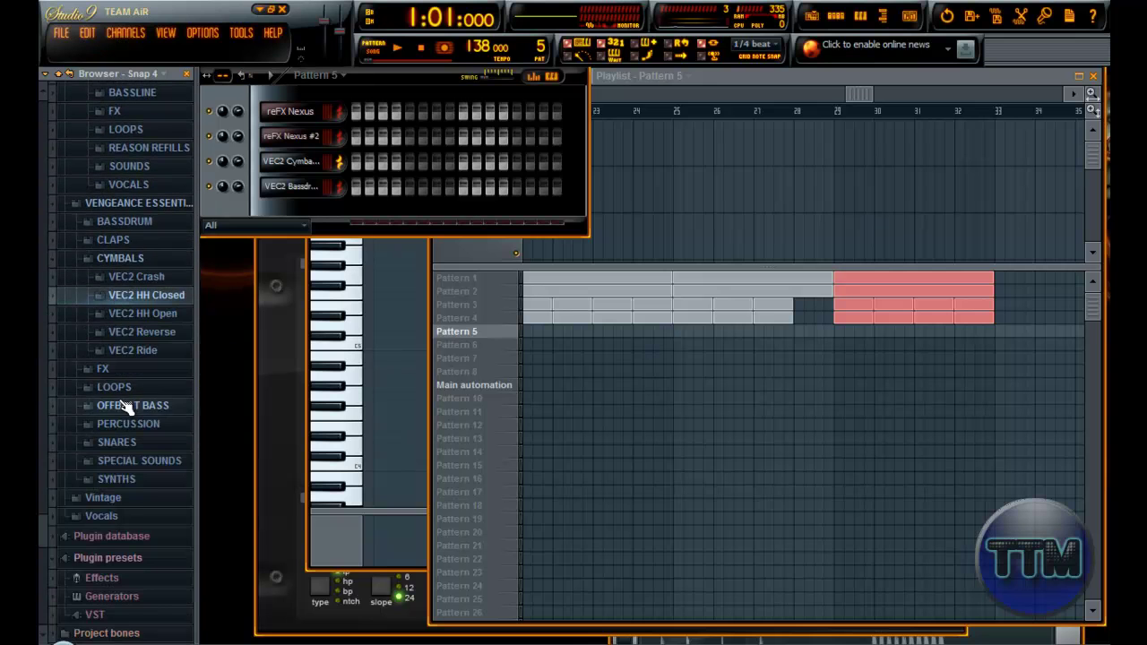
pyautogui.click(137, 312)
pyautogui.scroll(-5, 139, 341)
pyautogui.scroll(-4, 133, 345)
pyautogui.click(131, 281)
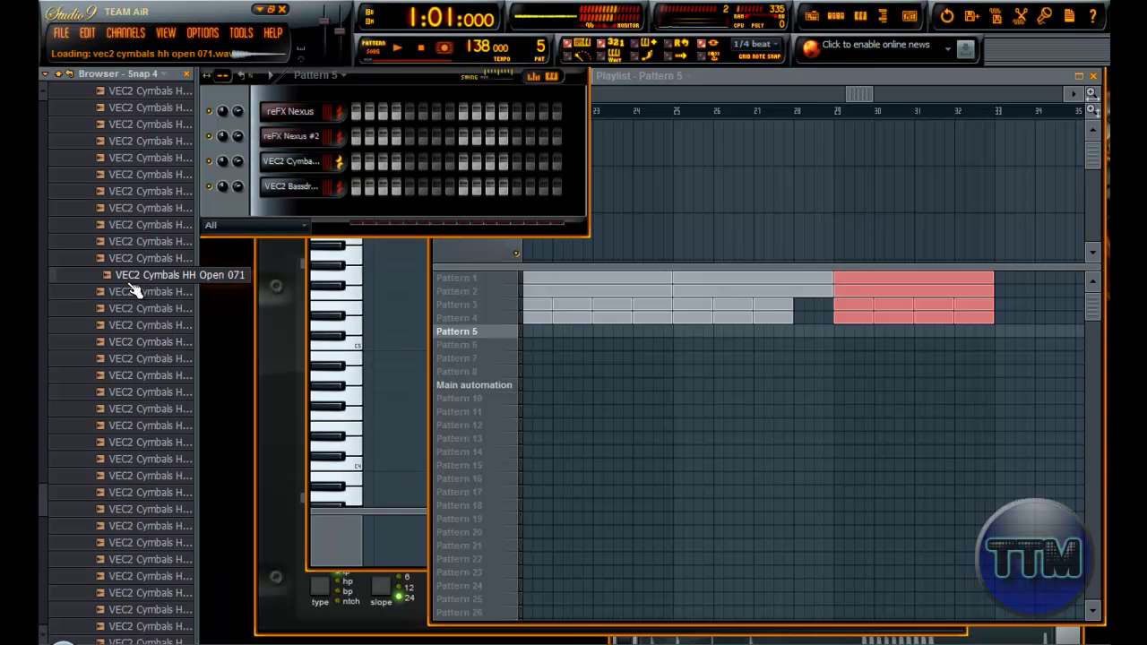
pyautogui.moveTo(130, 281); pyautogui.dragTo(285, 217)
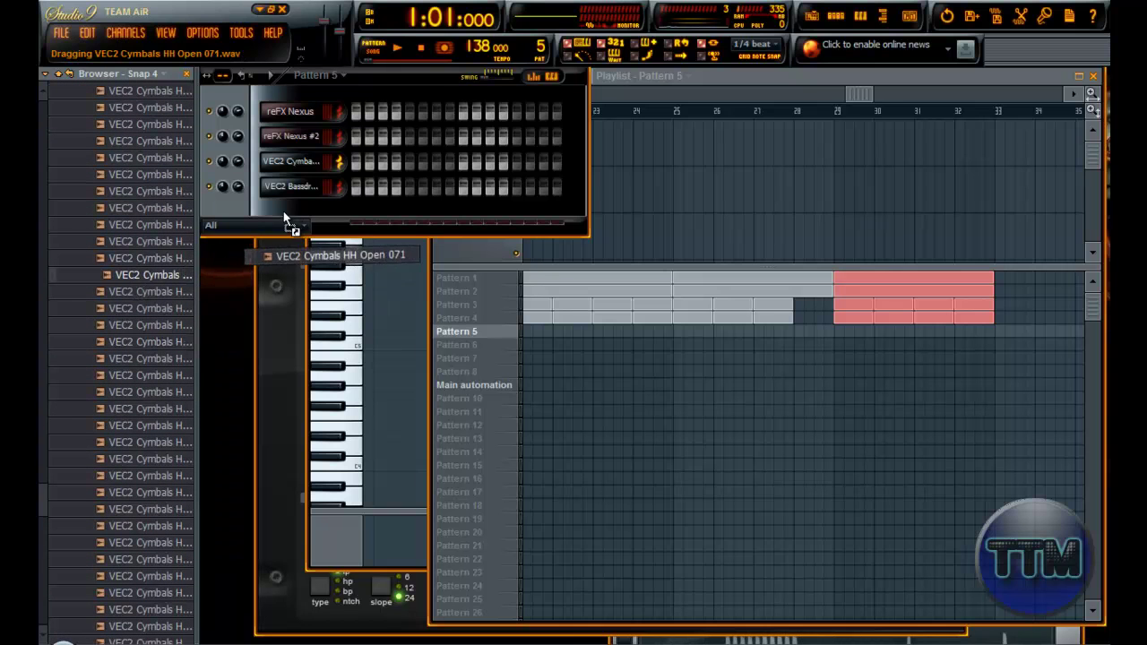